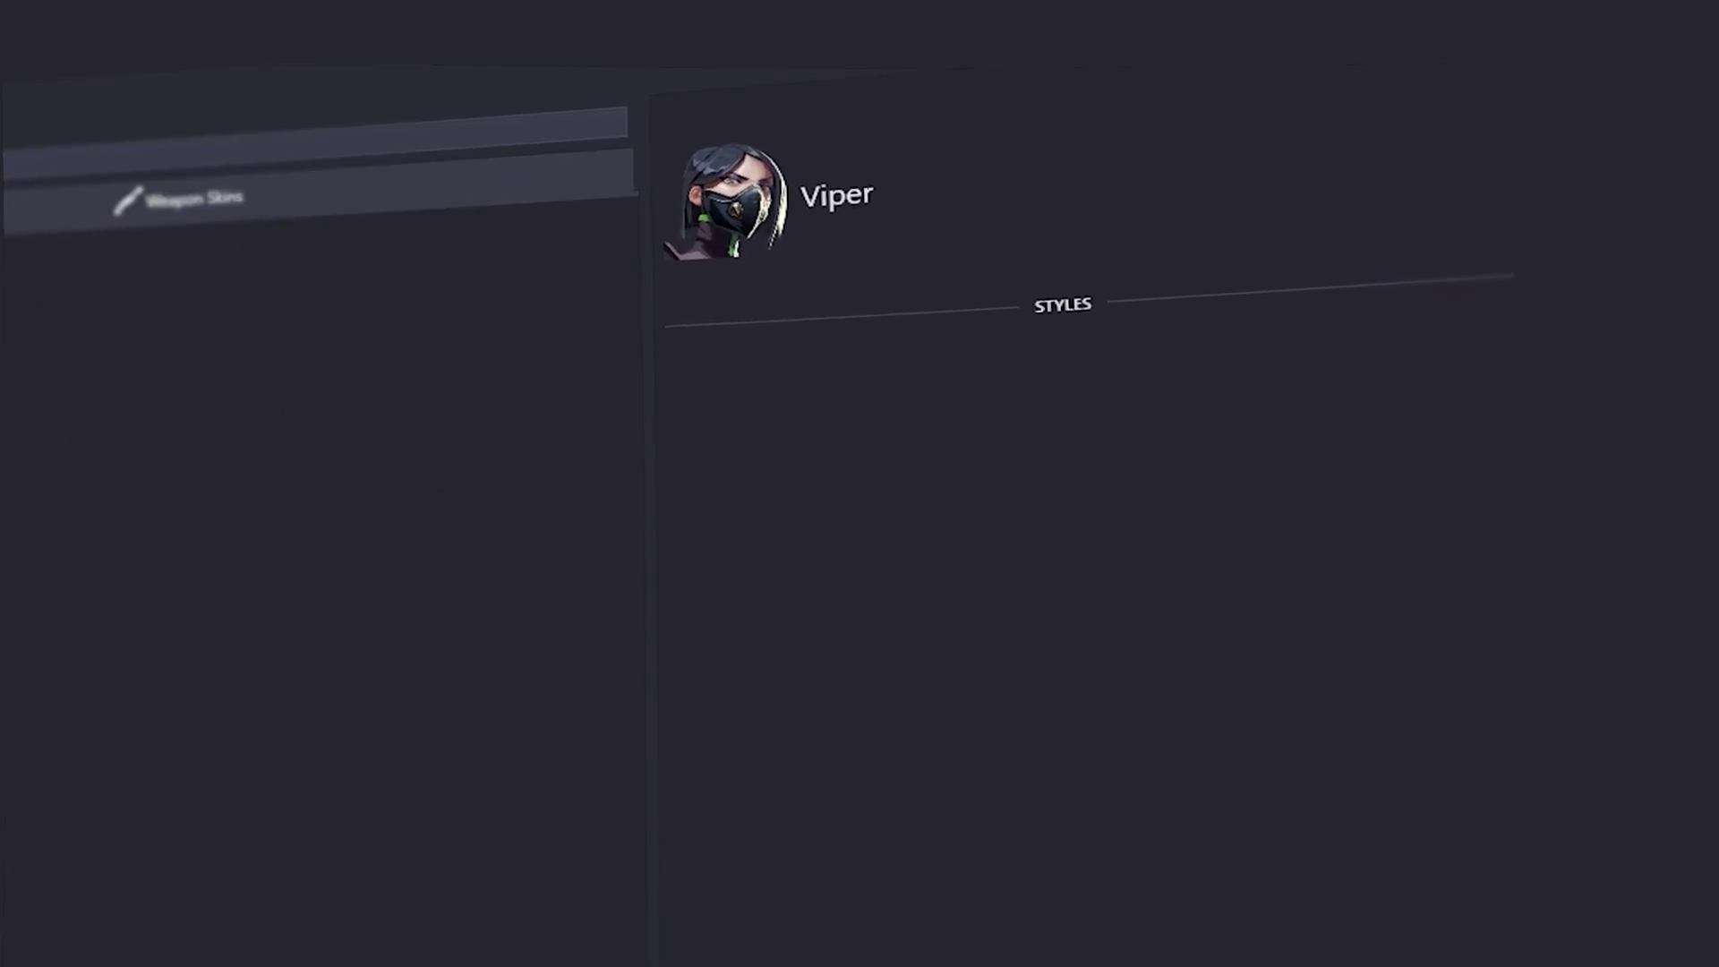
Step: Select the Digihex Bulldog in Weapon Skins to show its four colour styles
click(325, 340)
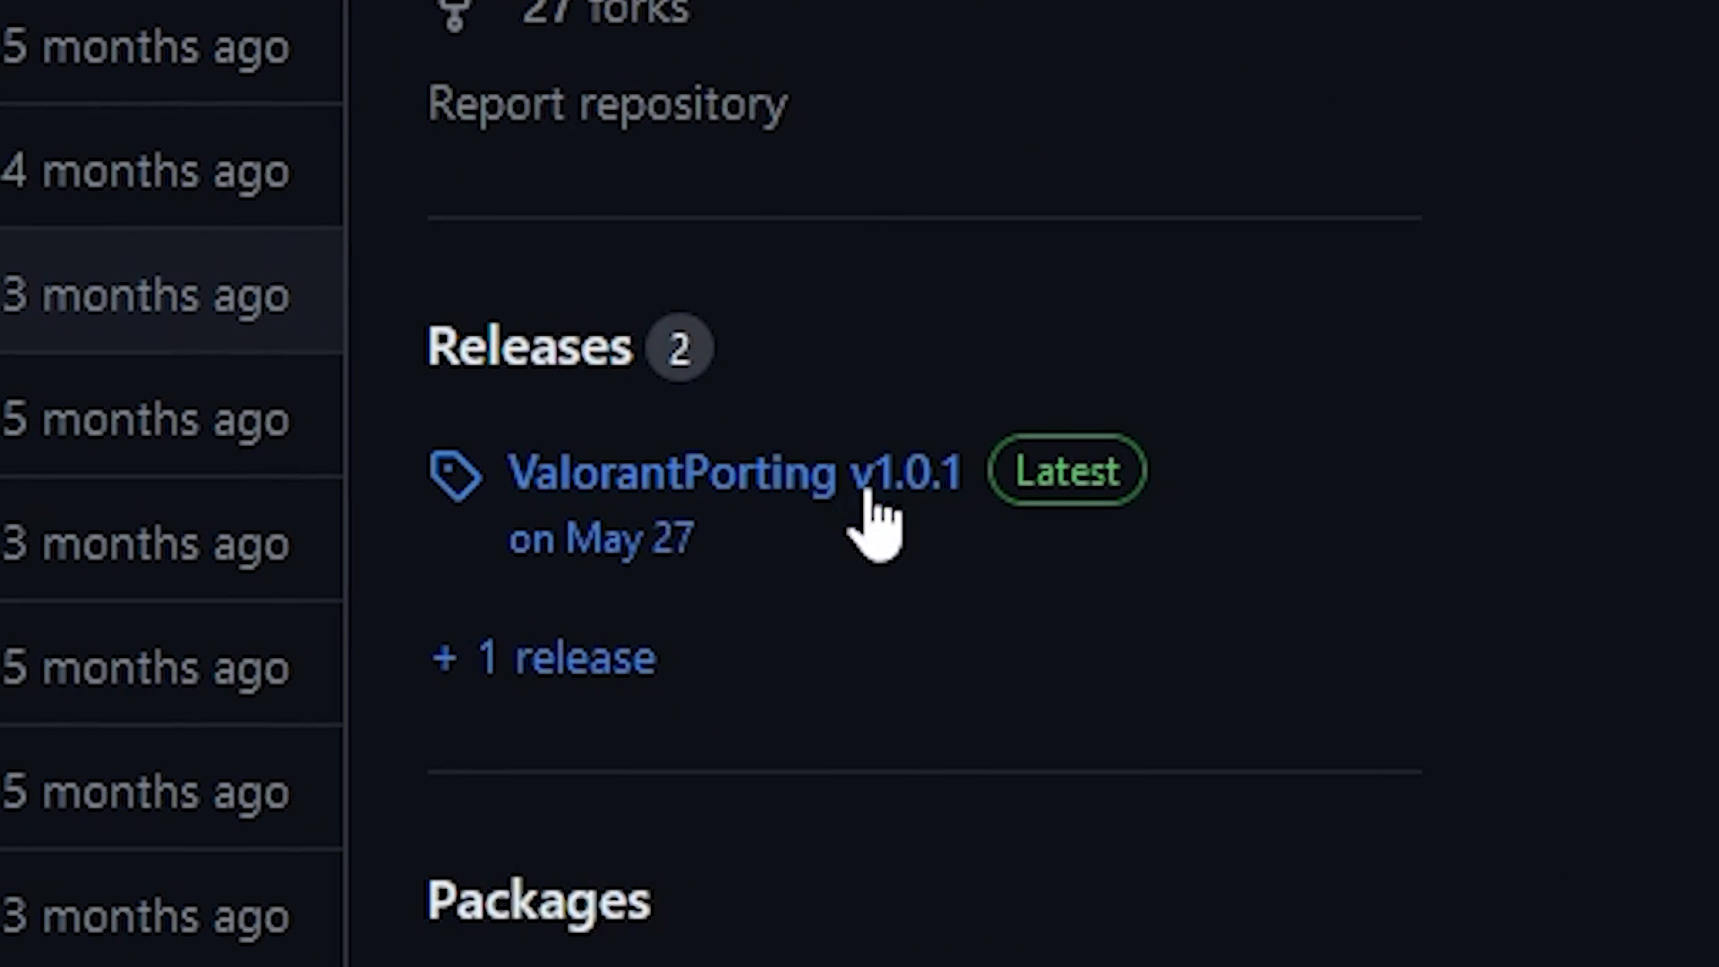
Step: Open the ValorantPorting v1.0.1 release page and download its zip assets
click(867, 491)
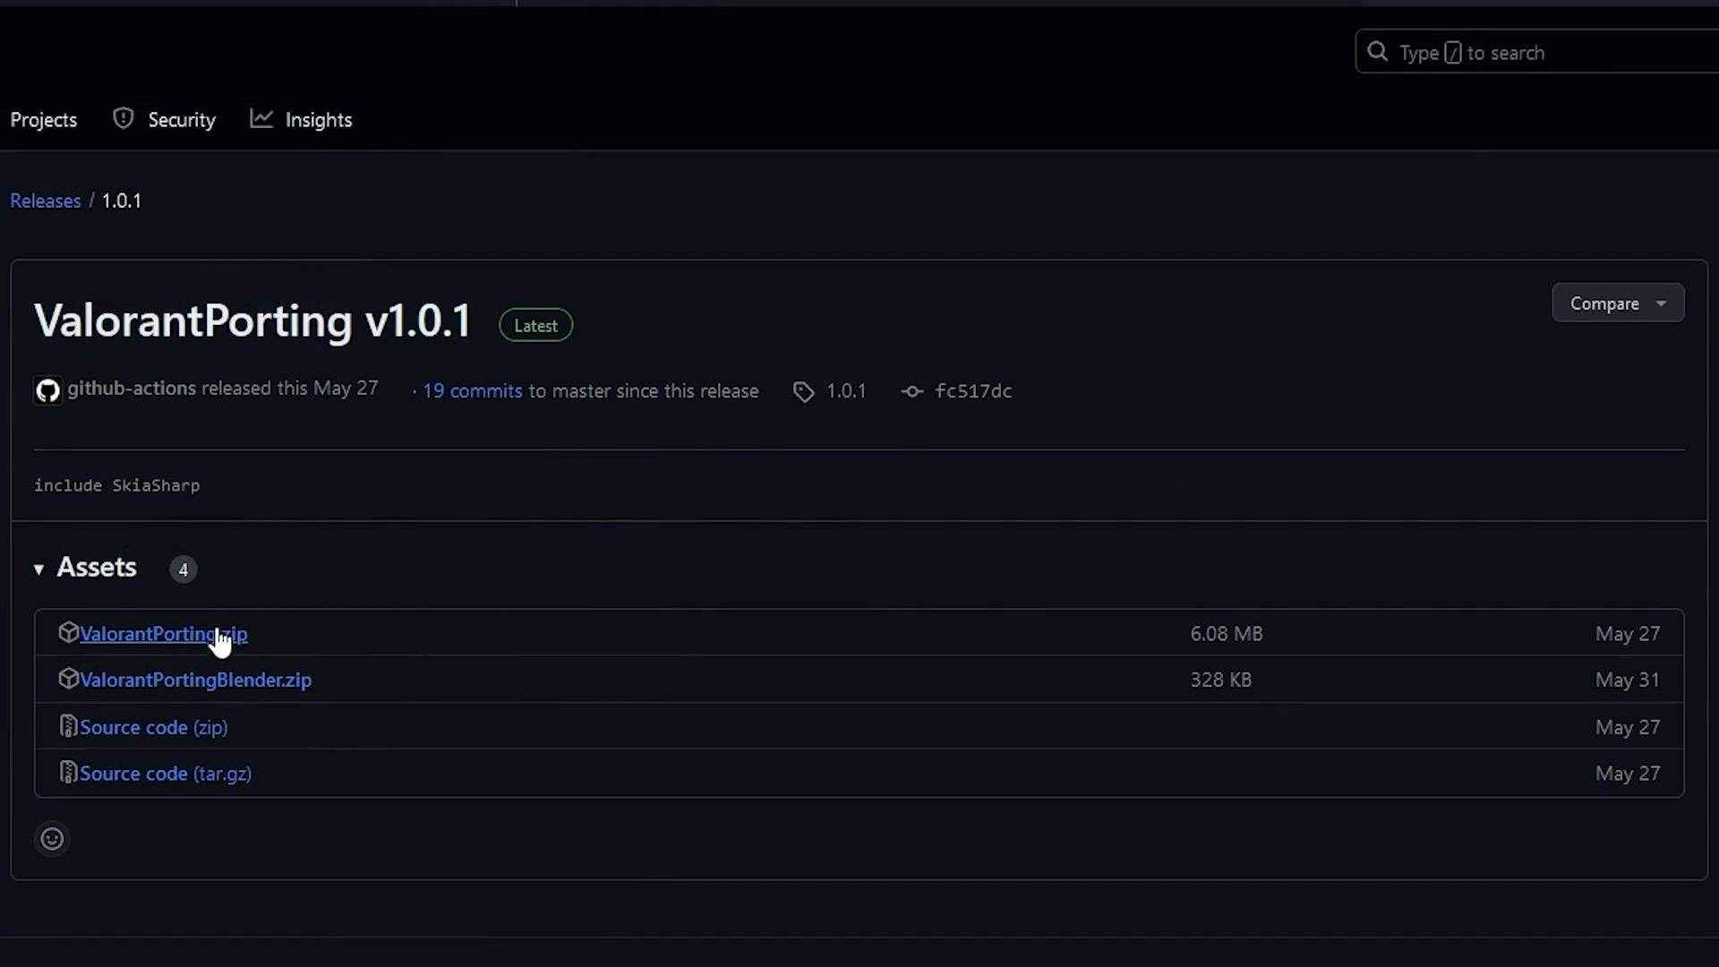
click(215, 641)
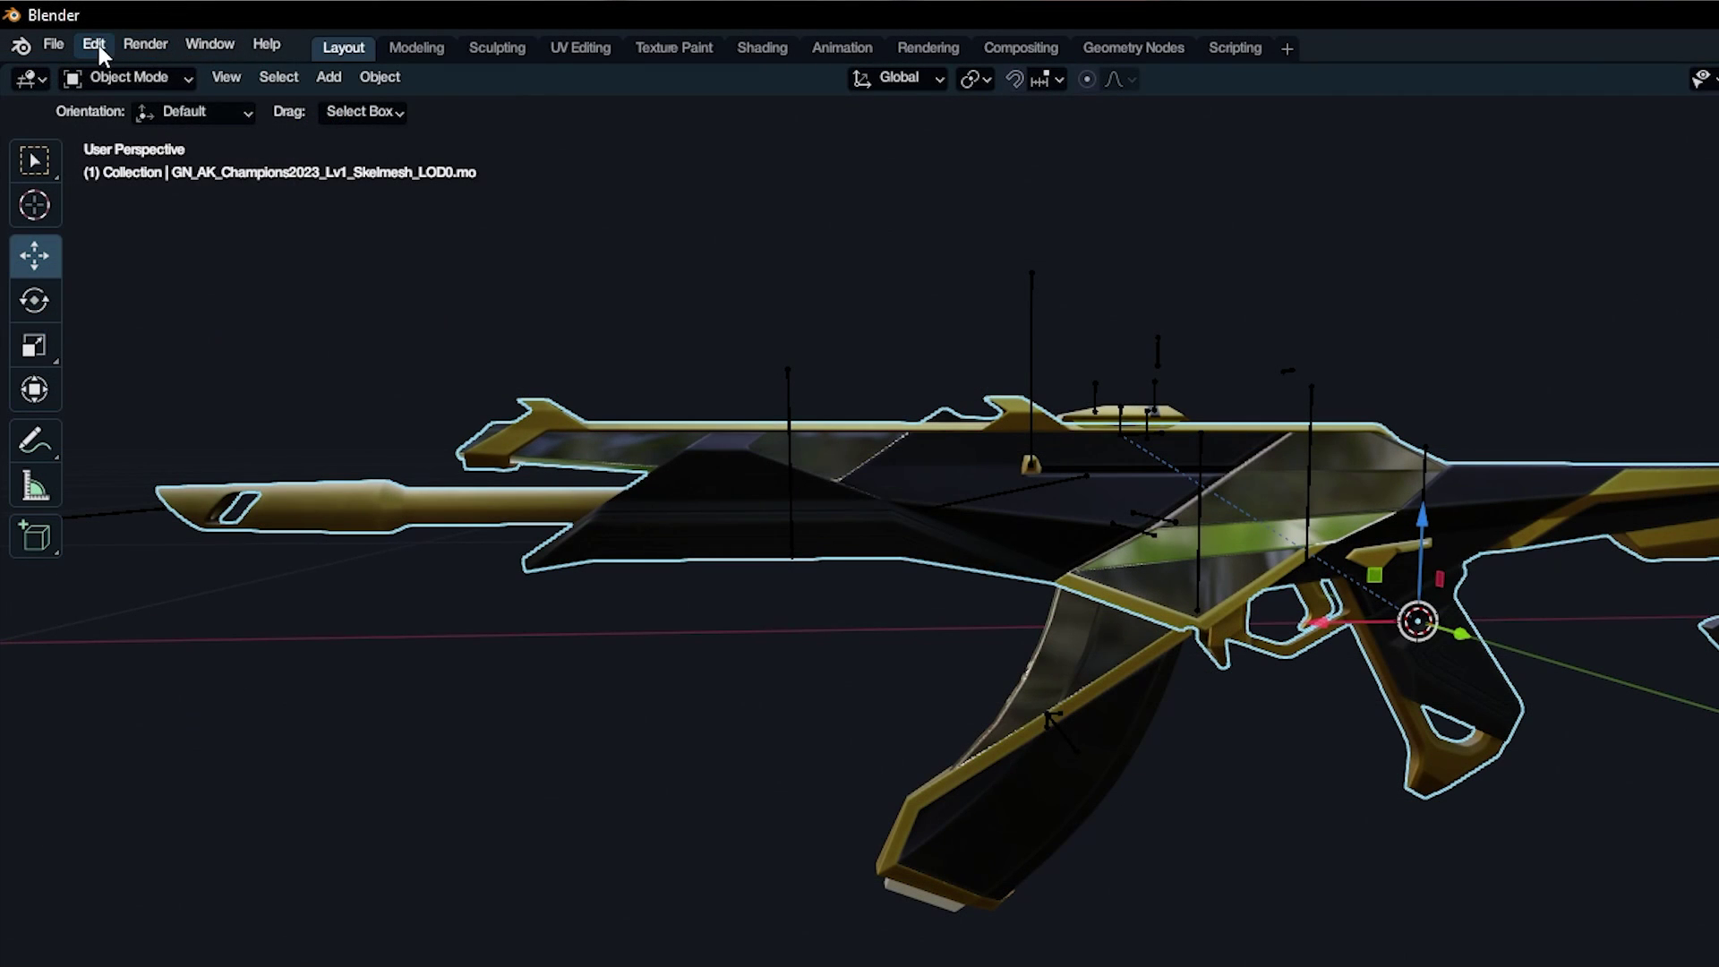
Step: Install ValorantPortingBlender.zip from the Downloads folder through Blender's Add-ons preferences
click(95, 44)
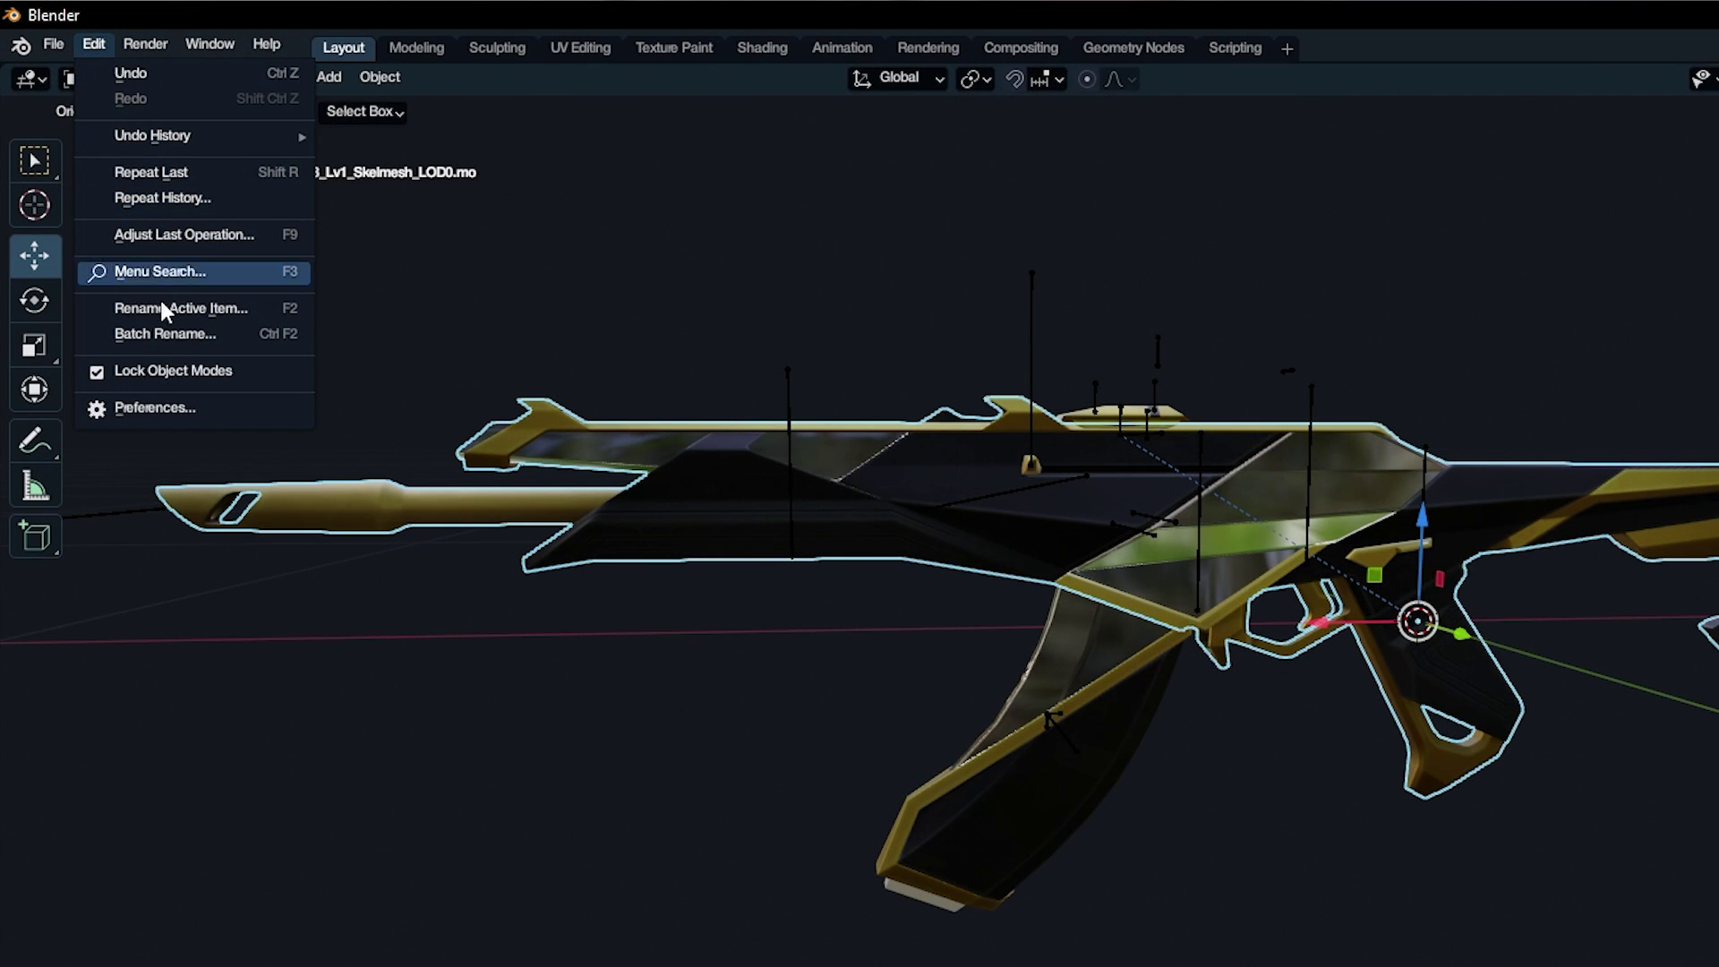
click(174, 405)
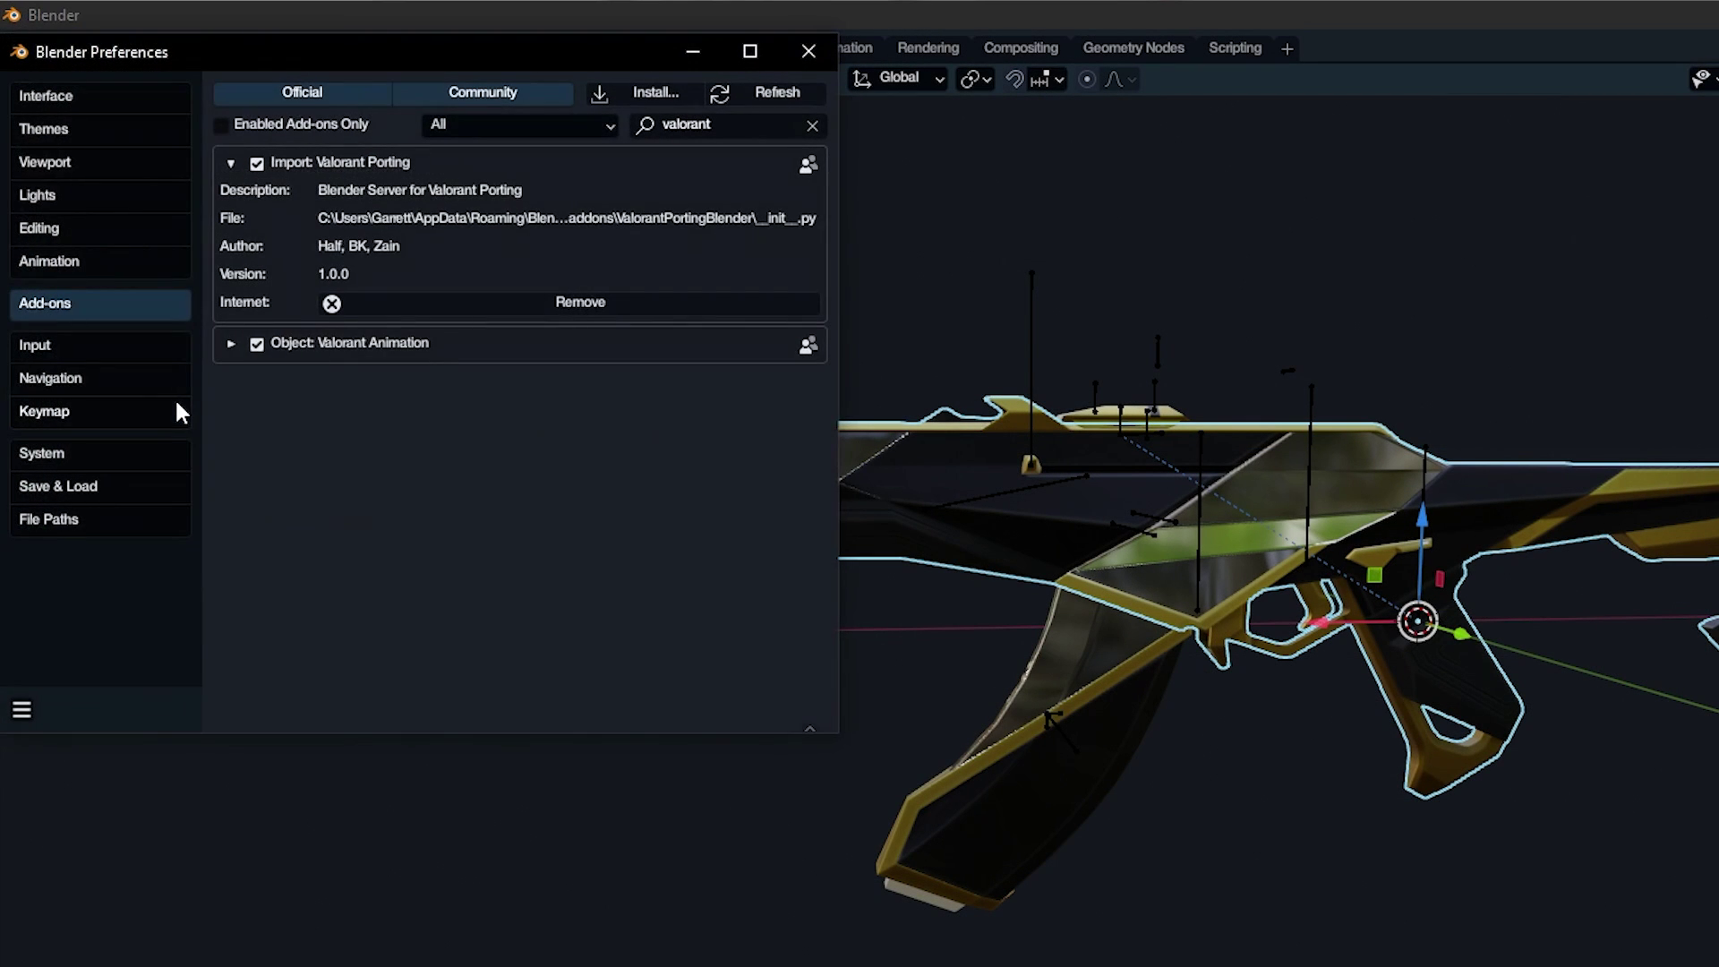
click(604, 98)
click(91, 432)
click(624, 341)
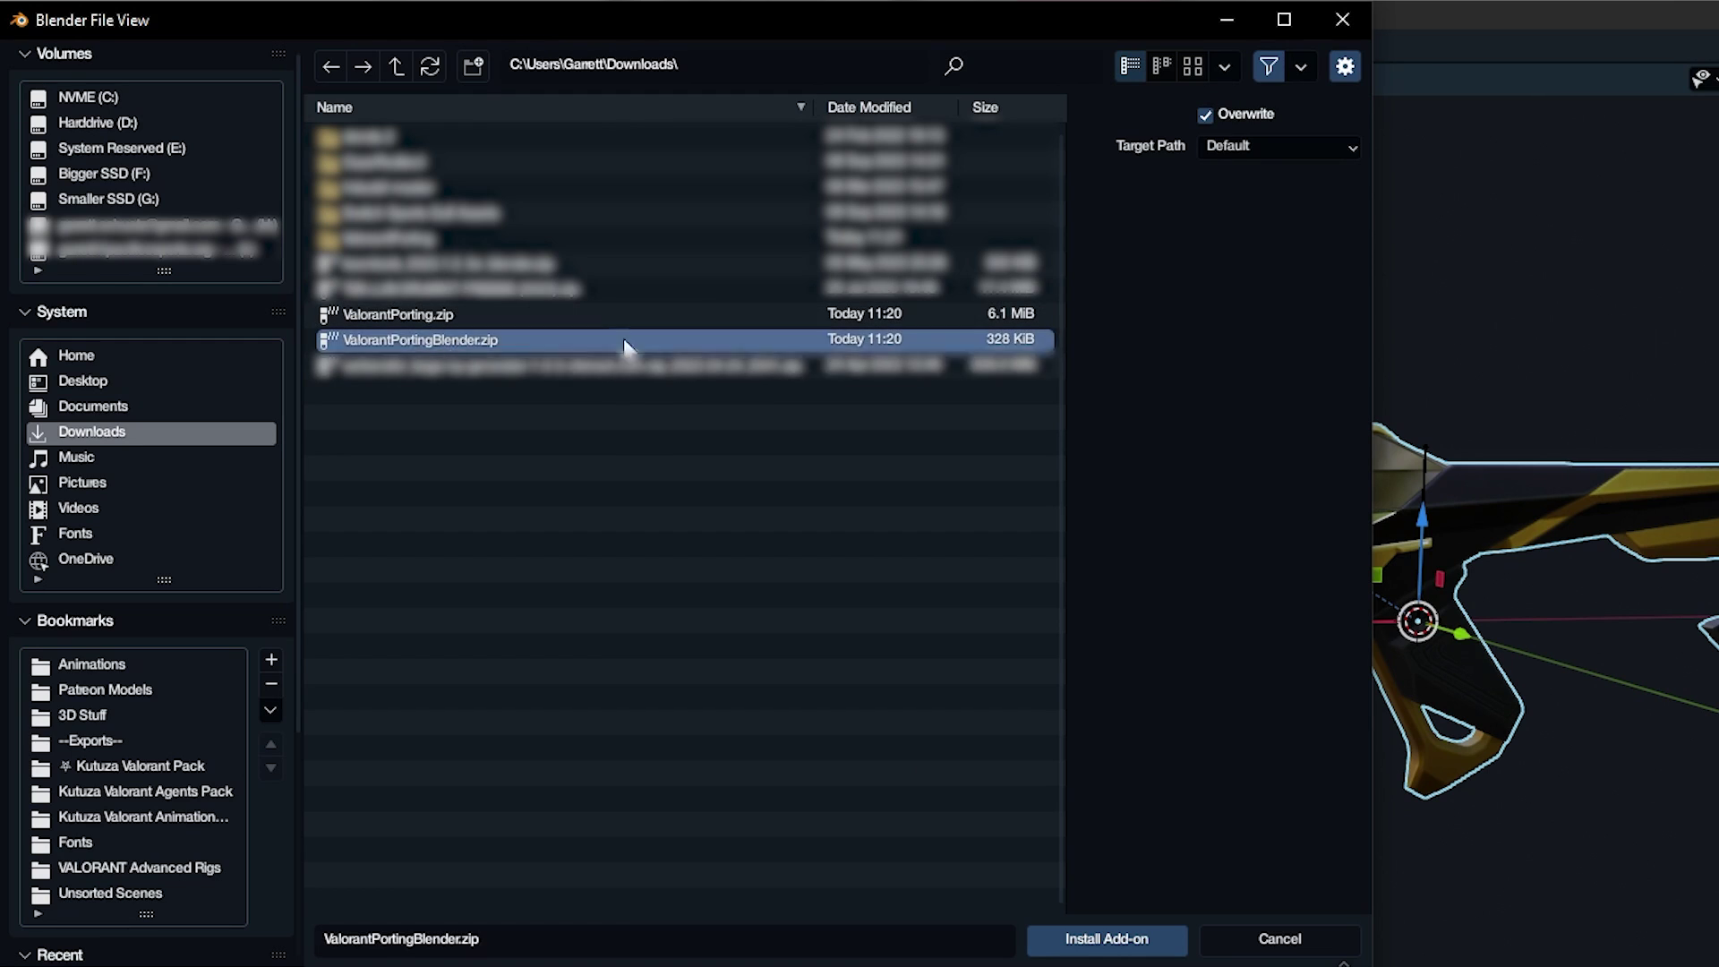
click(1107, 938)
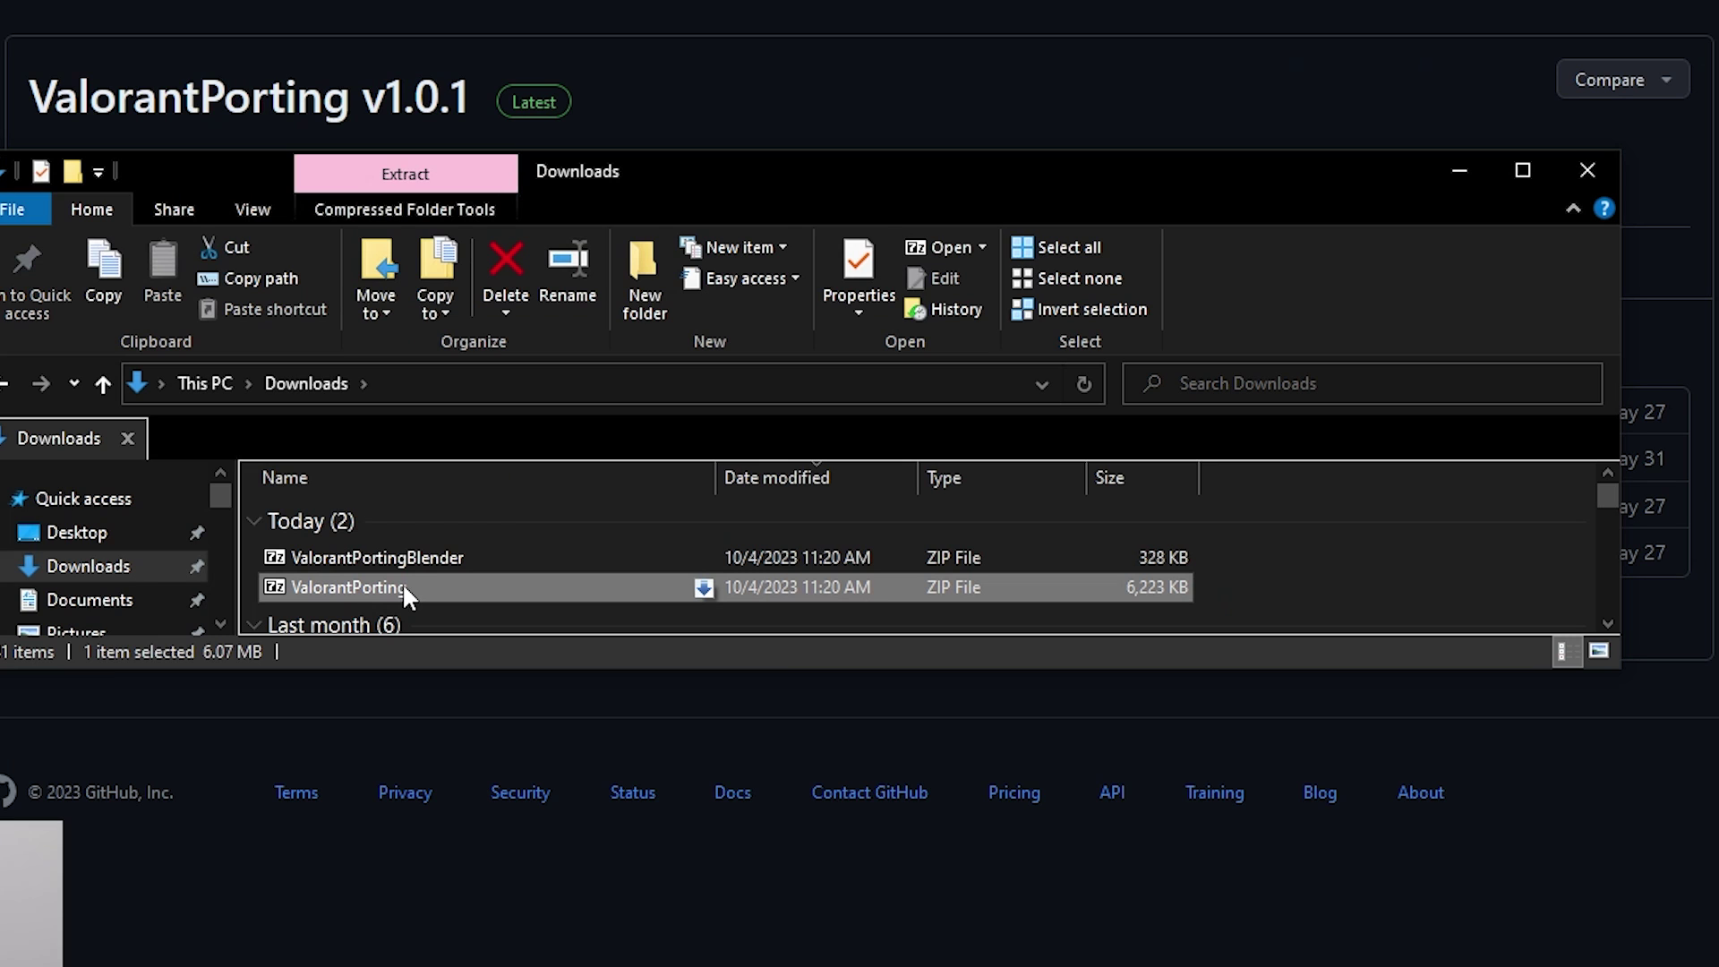
Step: Extract ValorantPorting.zip with 7-Zip into a ValorantPorting folder and run ValorantPorting.exe from it
right_click(394, 587)
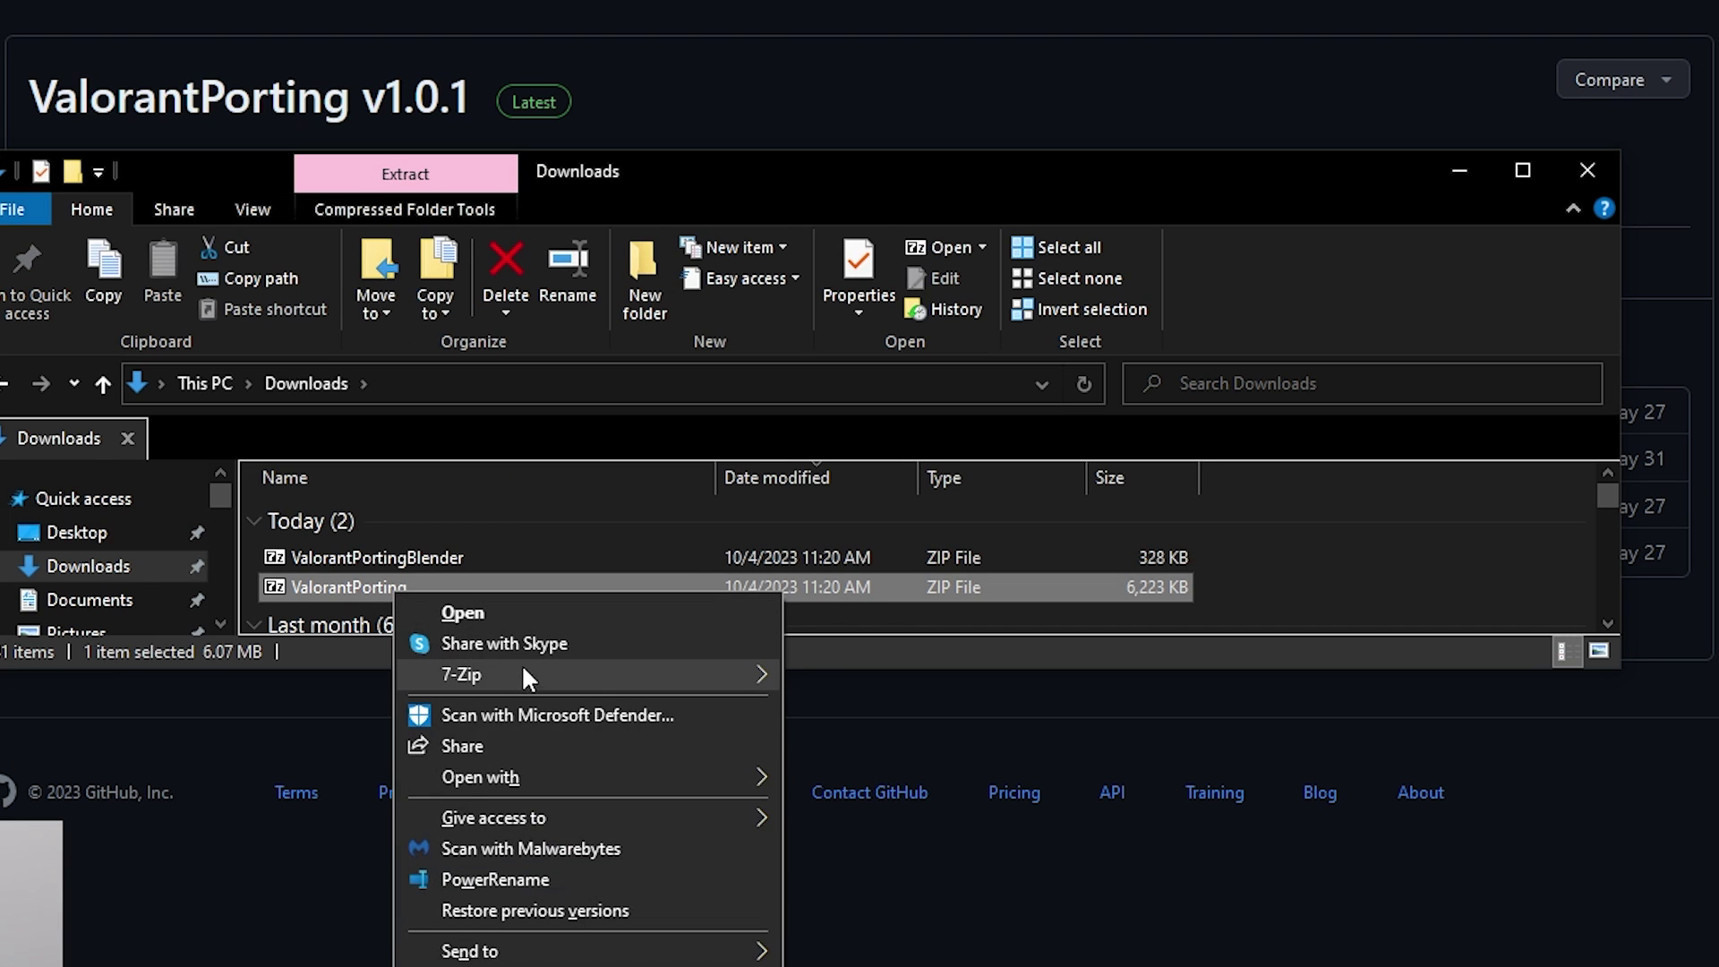
mouse_move(587, 670)
click(972, 797)
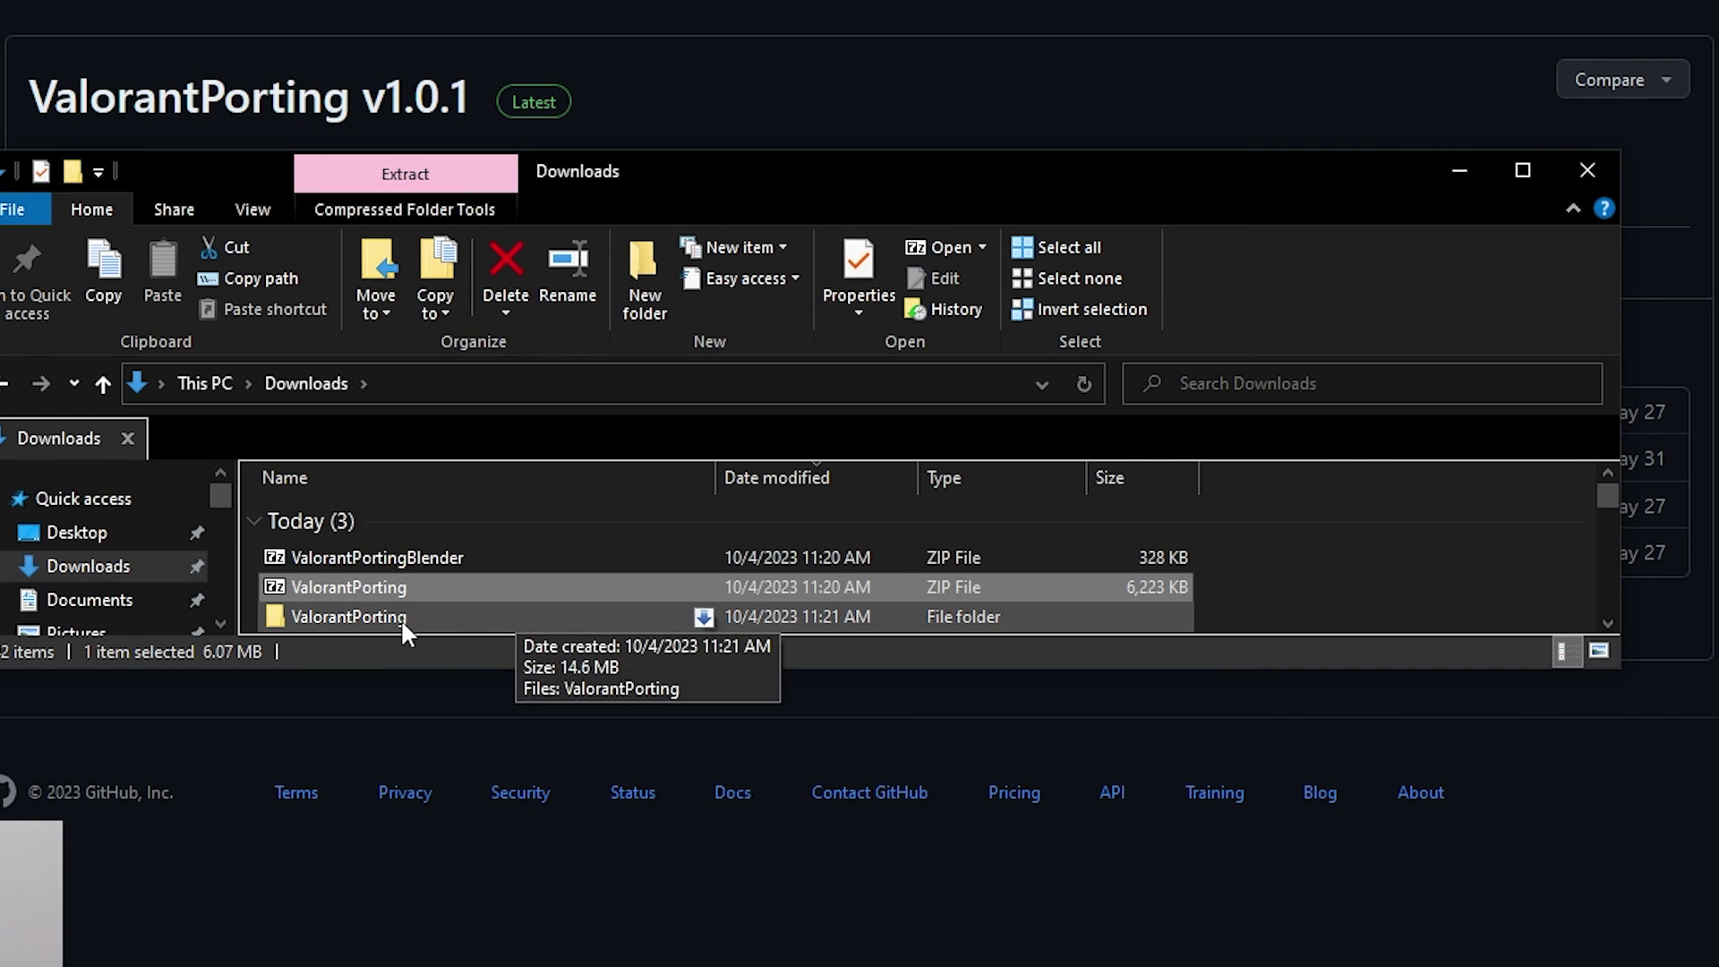
double_click(401, 620)
double_click(339, 521)
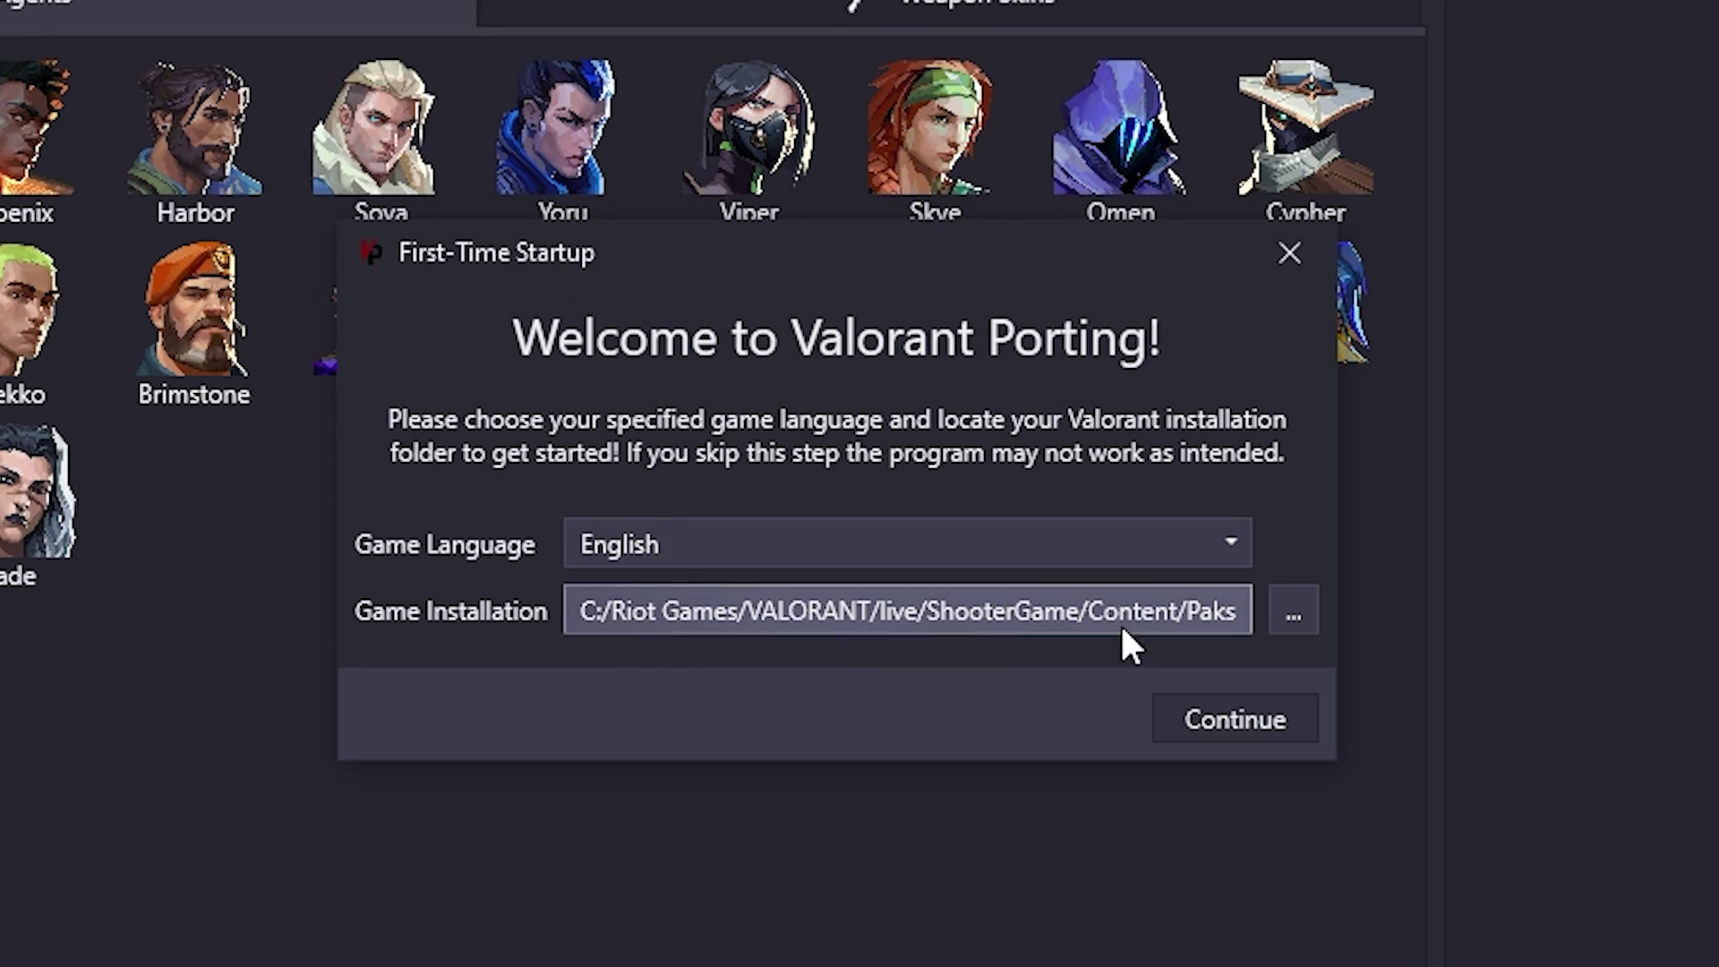
Step: Confirm English and the VALORANT Paks folder at first-time startup, then select the Digihex Judge
click(1264, 716)
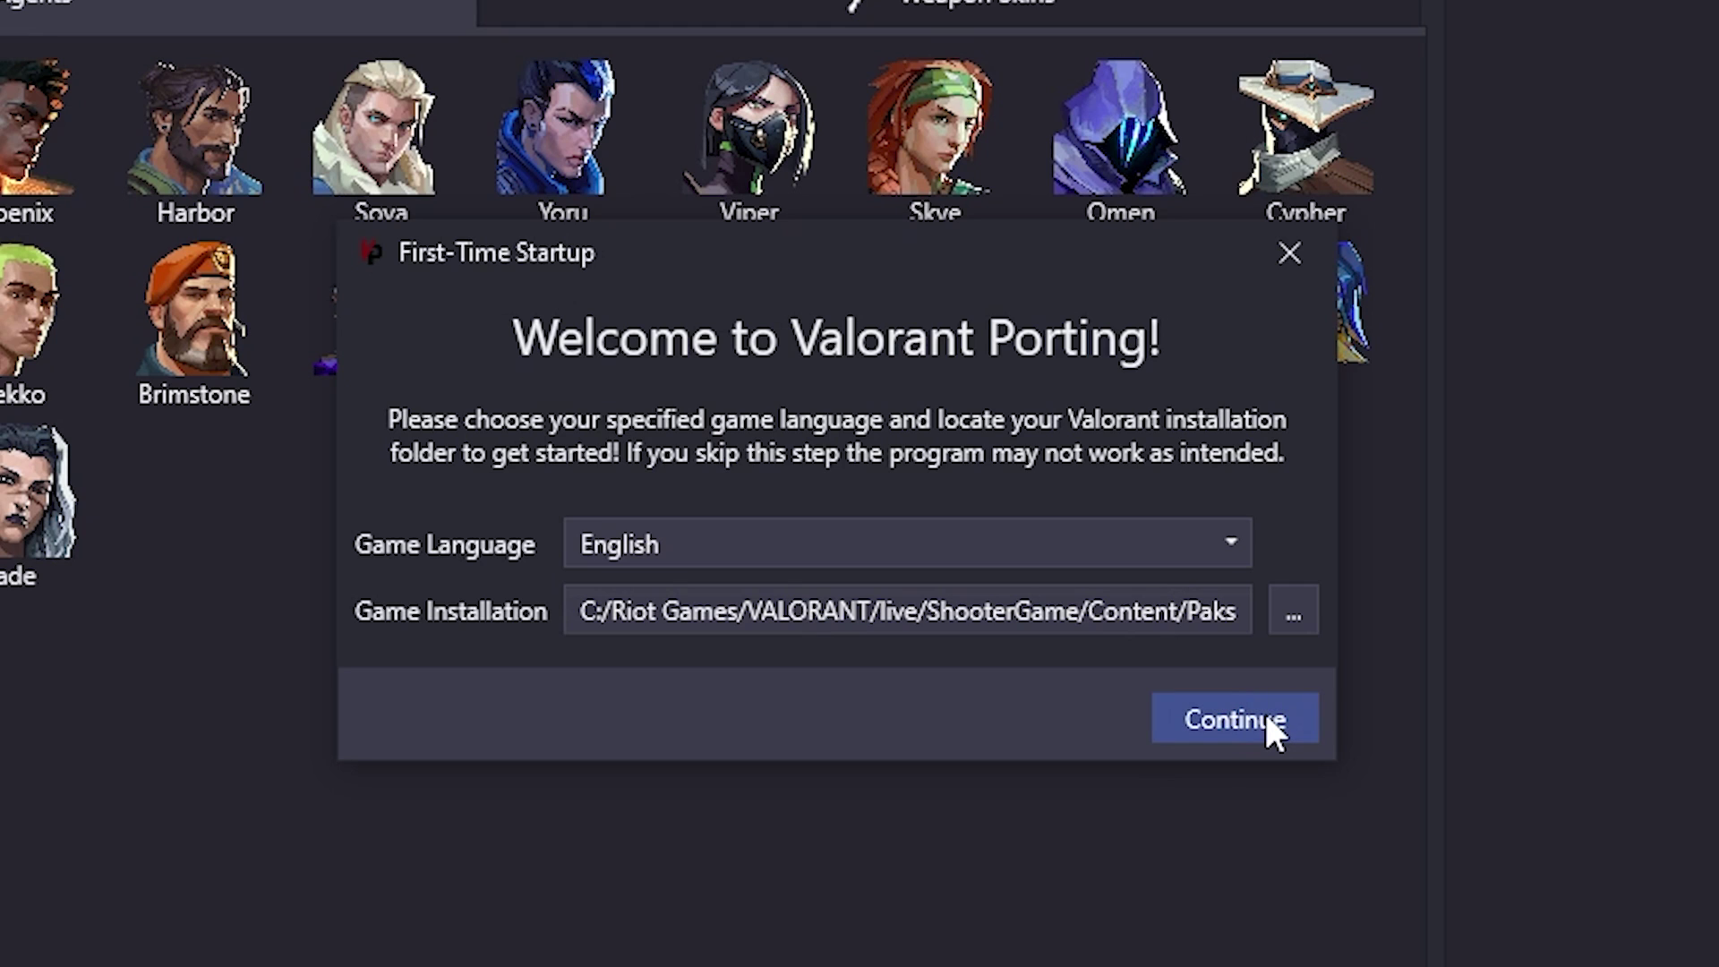
click(697, 573)
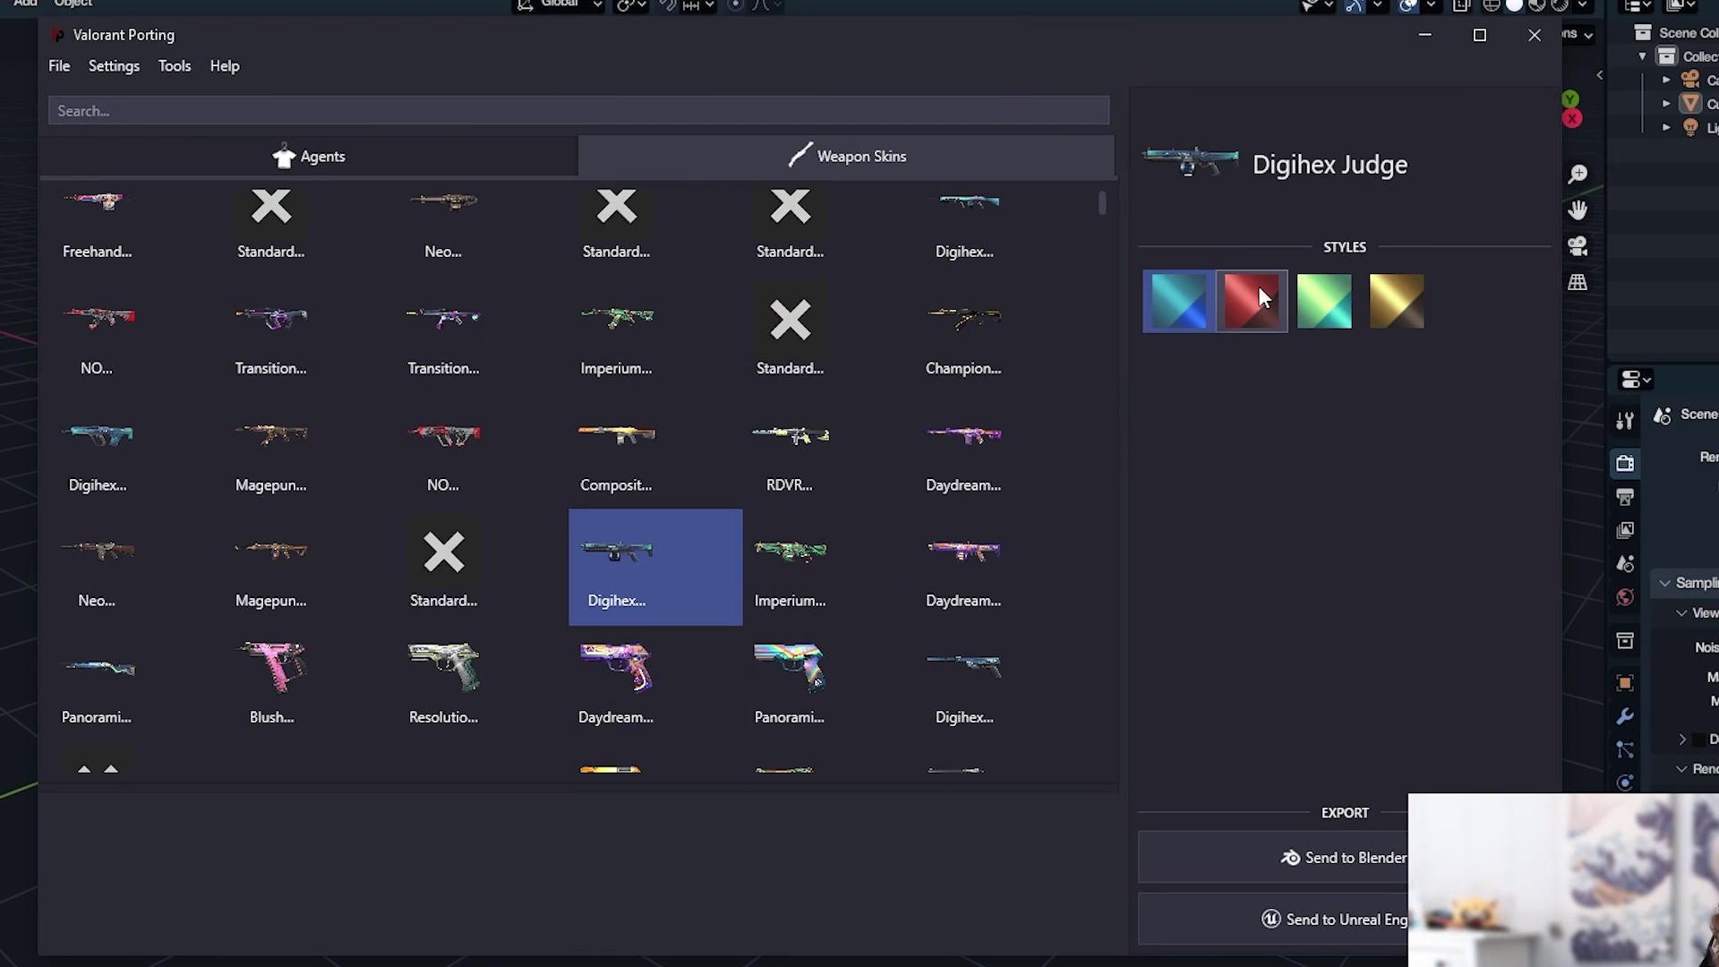
Step: Send the red-style Digihex Judge and the NO LIMITS Vandal to Blender
click(1255, 304)
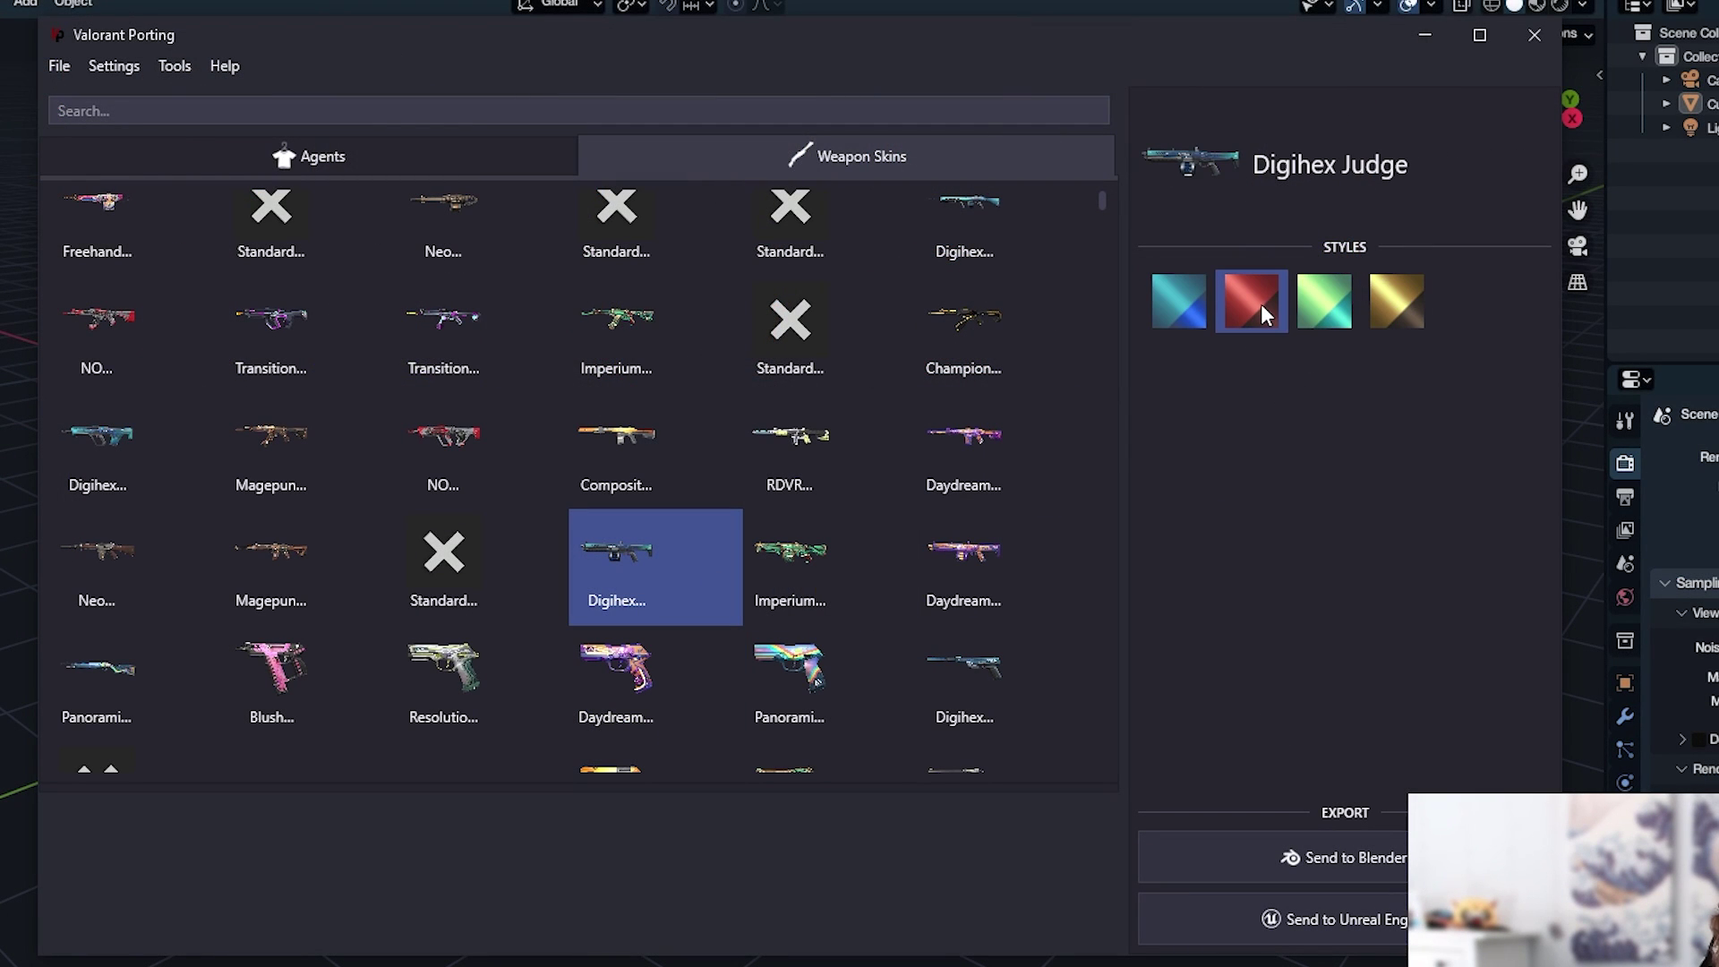
click(1340, 863)
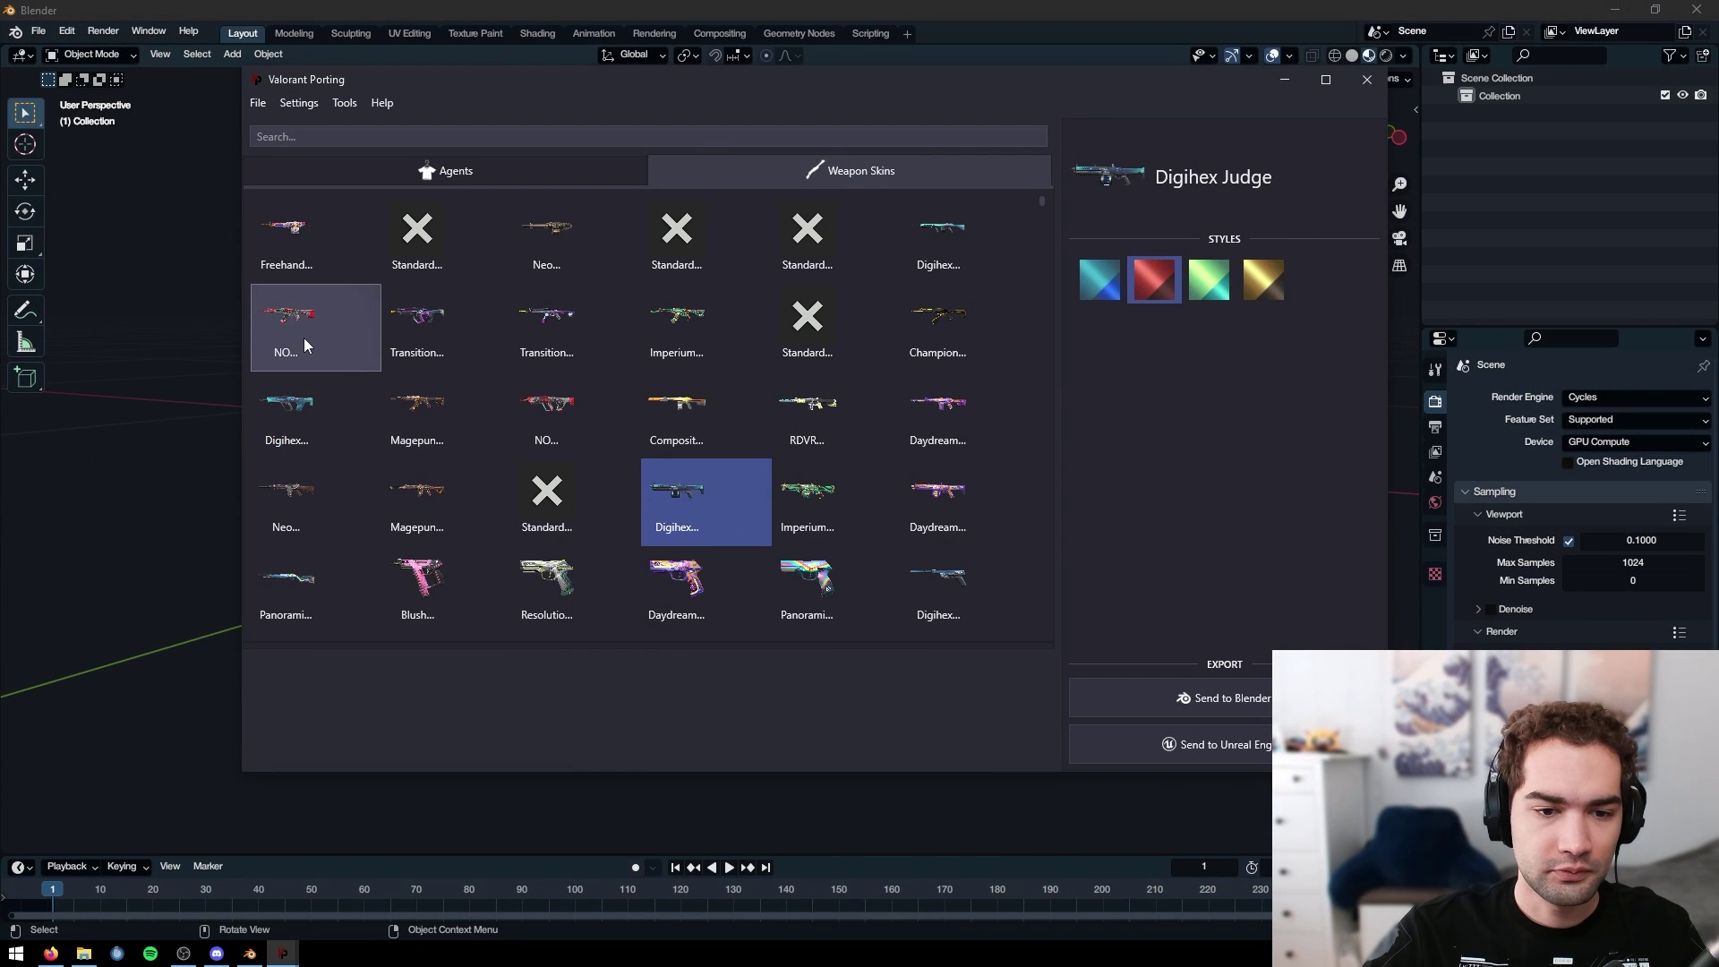
click(304, 345)
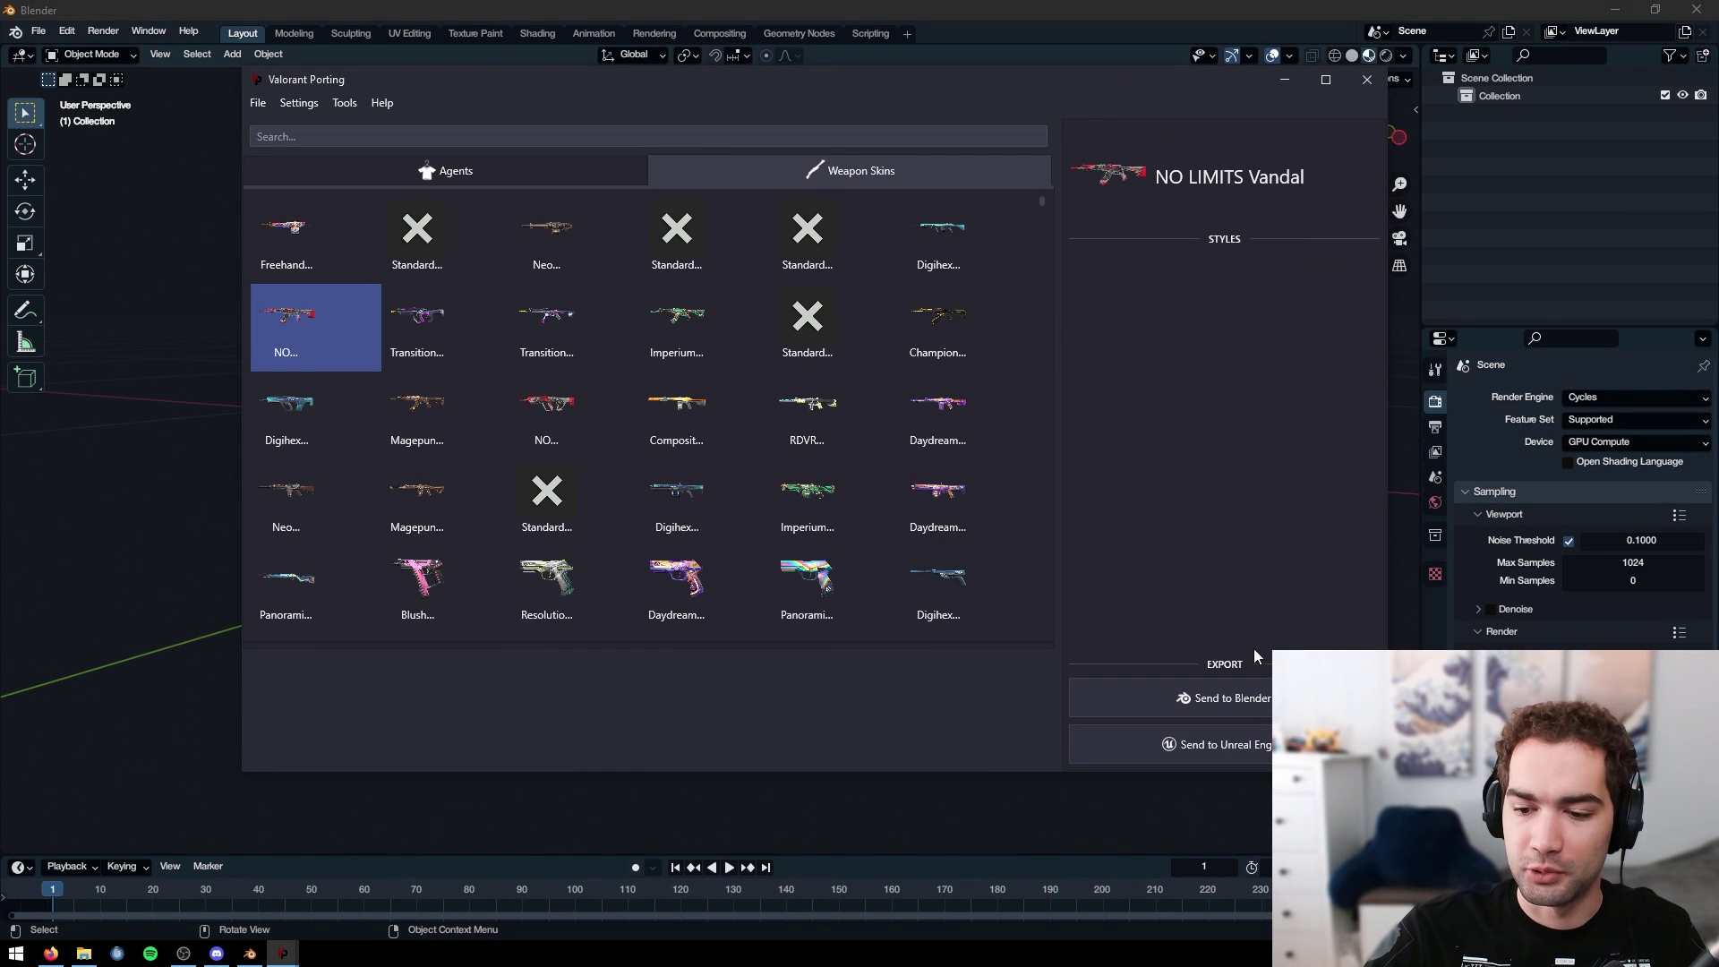
click(1248, 699)
Step: Inspect the imported NO LIMITS Vandal in Blender's viewport, then clear it from the scene
click(1217, 8)
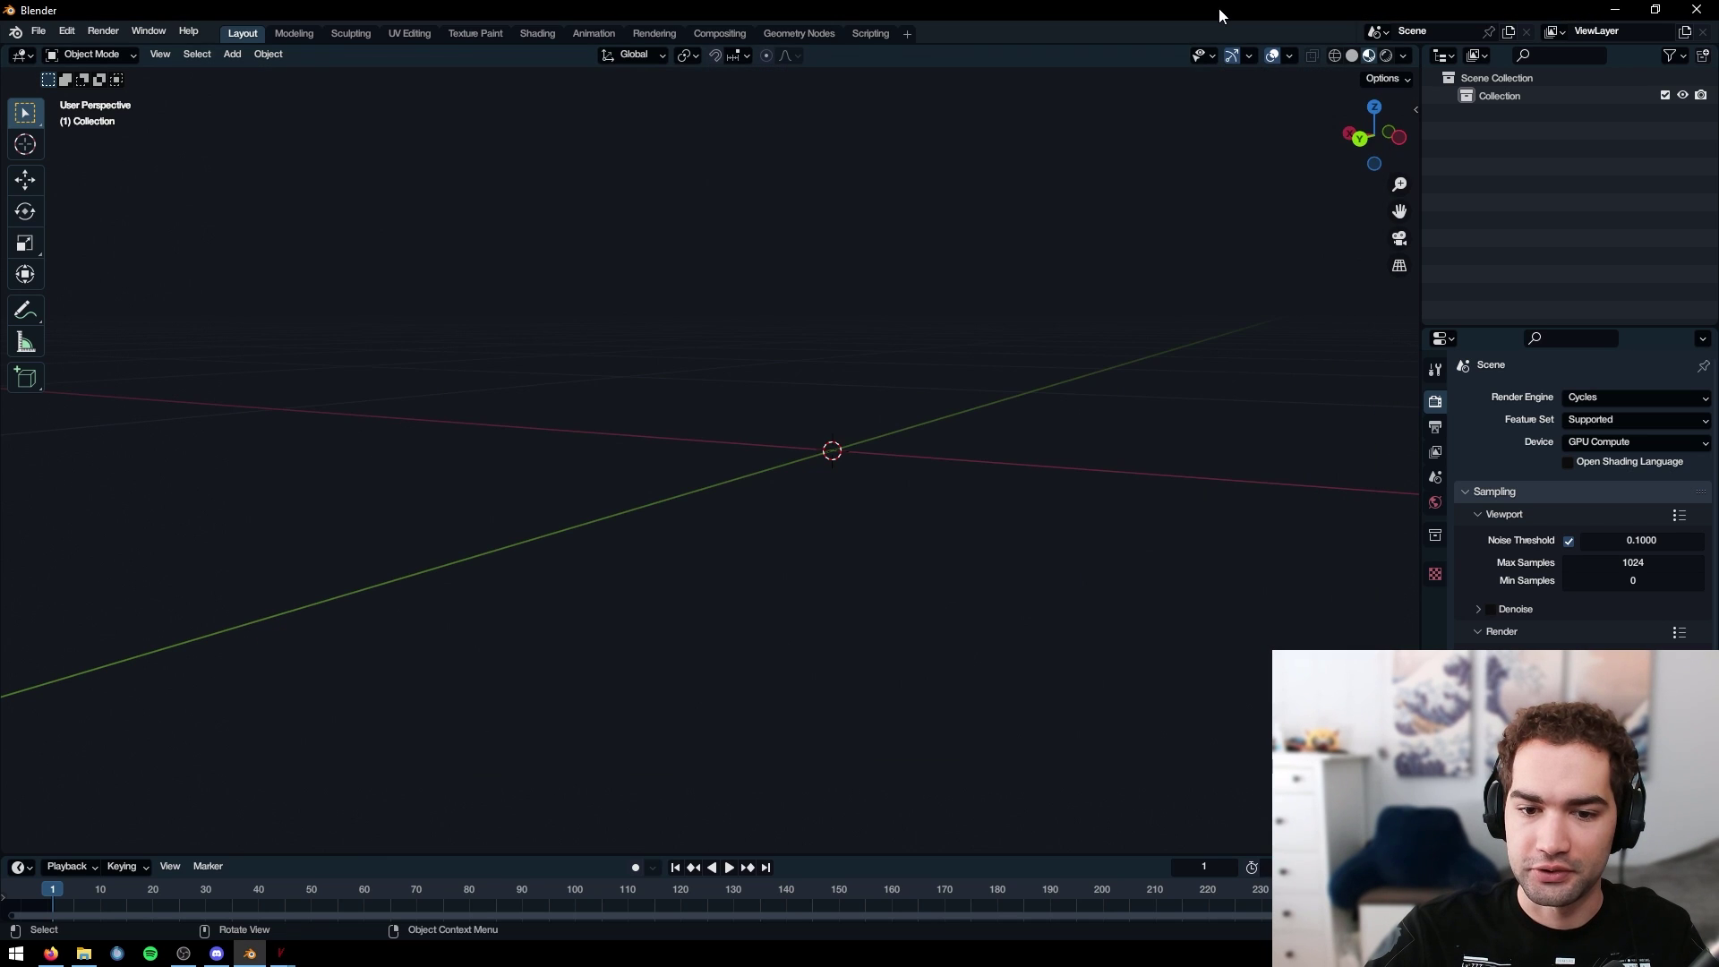
middle_drag(901, 404, 970, 437)
scroll(1047, 427, down, 5)
key(ctrl+z)
key(alt+Tab)
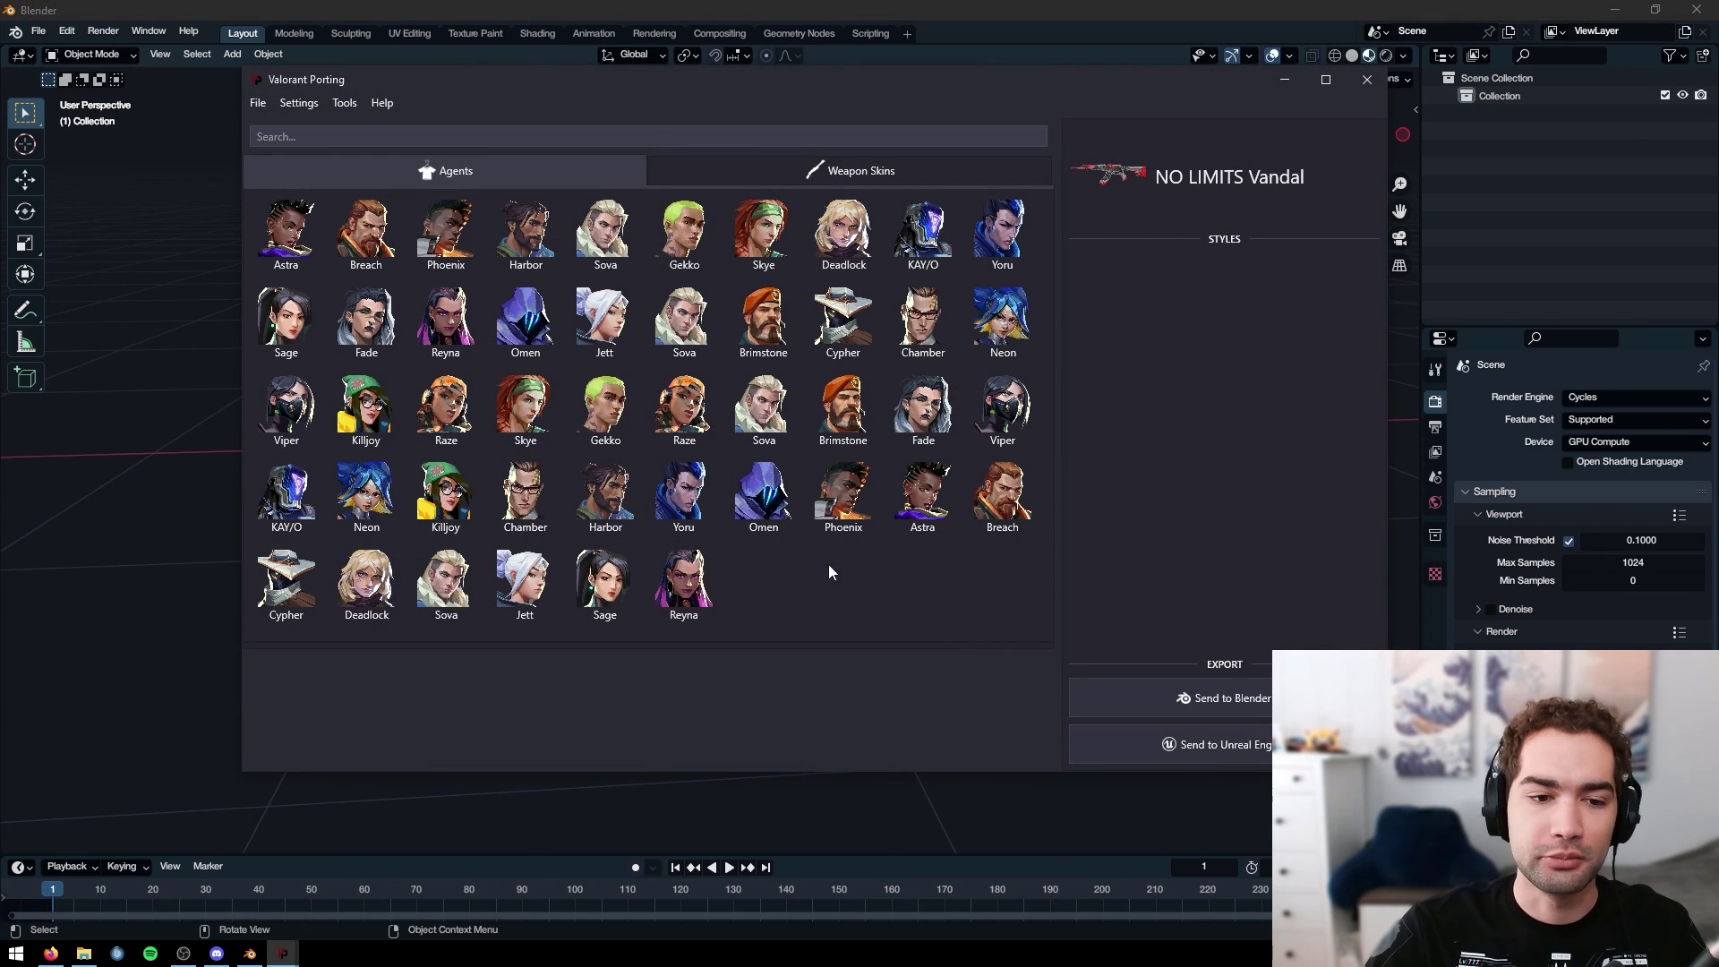
Step: Send the Omen agent to Blender and frame the imported Wraith character from the front
click(530, 333)
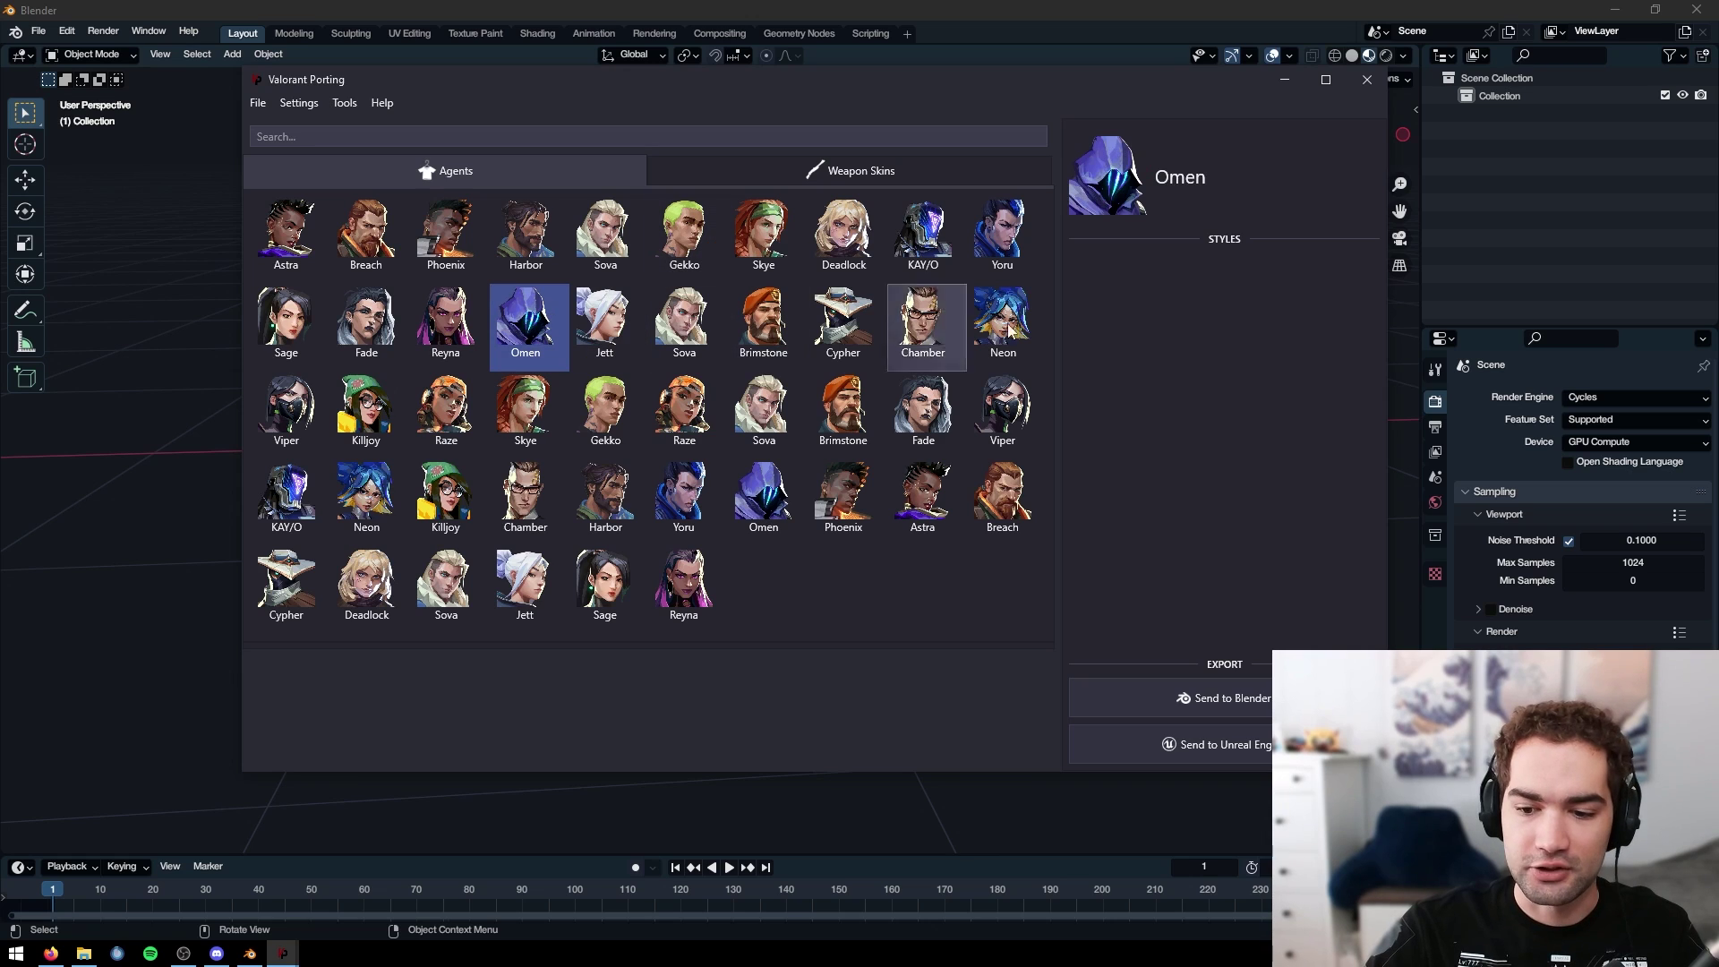
click(1515, 285)
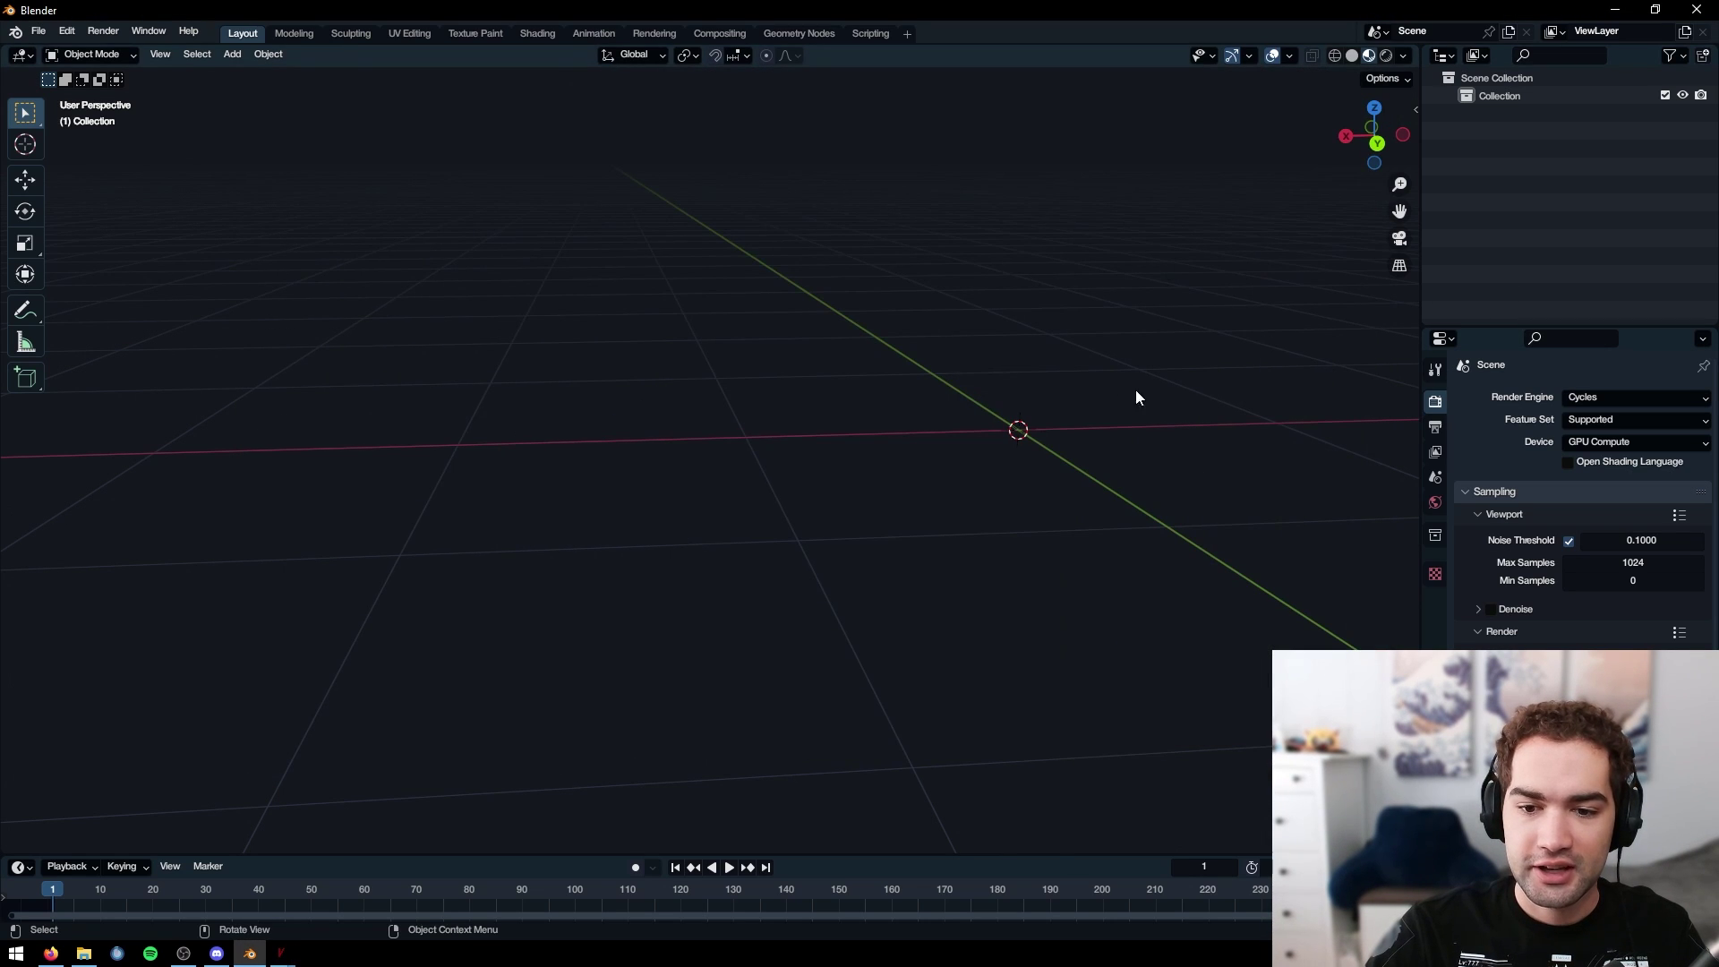
middle_drag(1136, 393, 1139, 343)
scroll(1074, 421, down, 4)
middle_drag(975, 522, 1061, 262)
Step: Move the CS_Wraith rig left and the TP Wraith rig right, revealing the first-person arms
click(1516, 152)
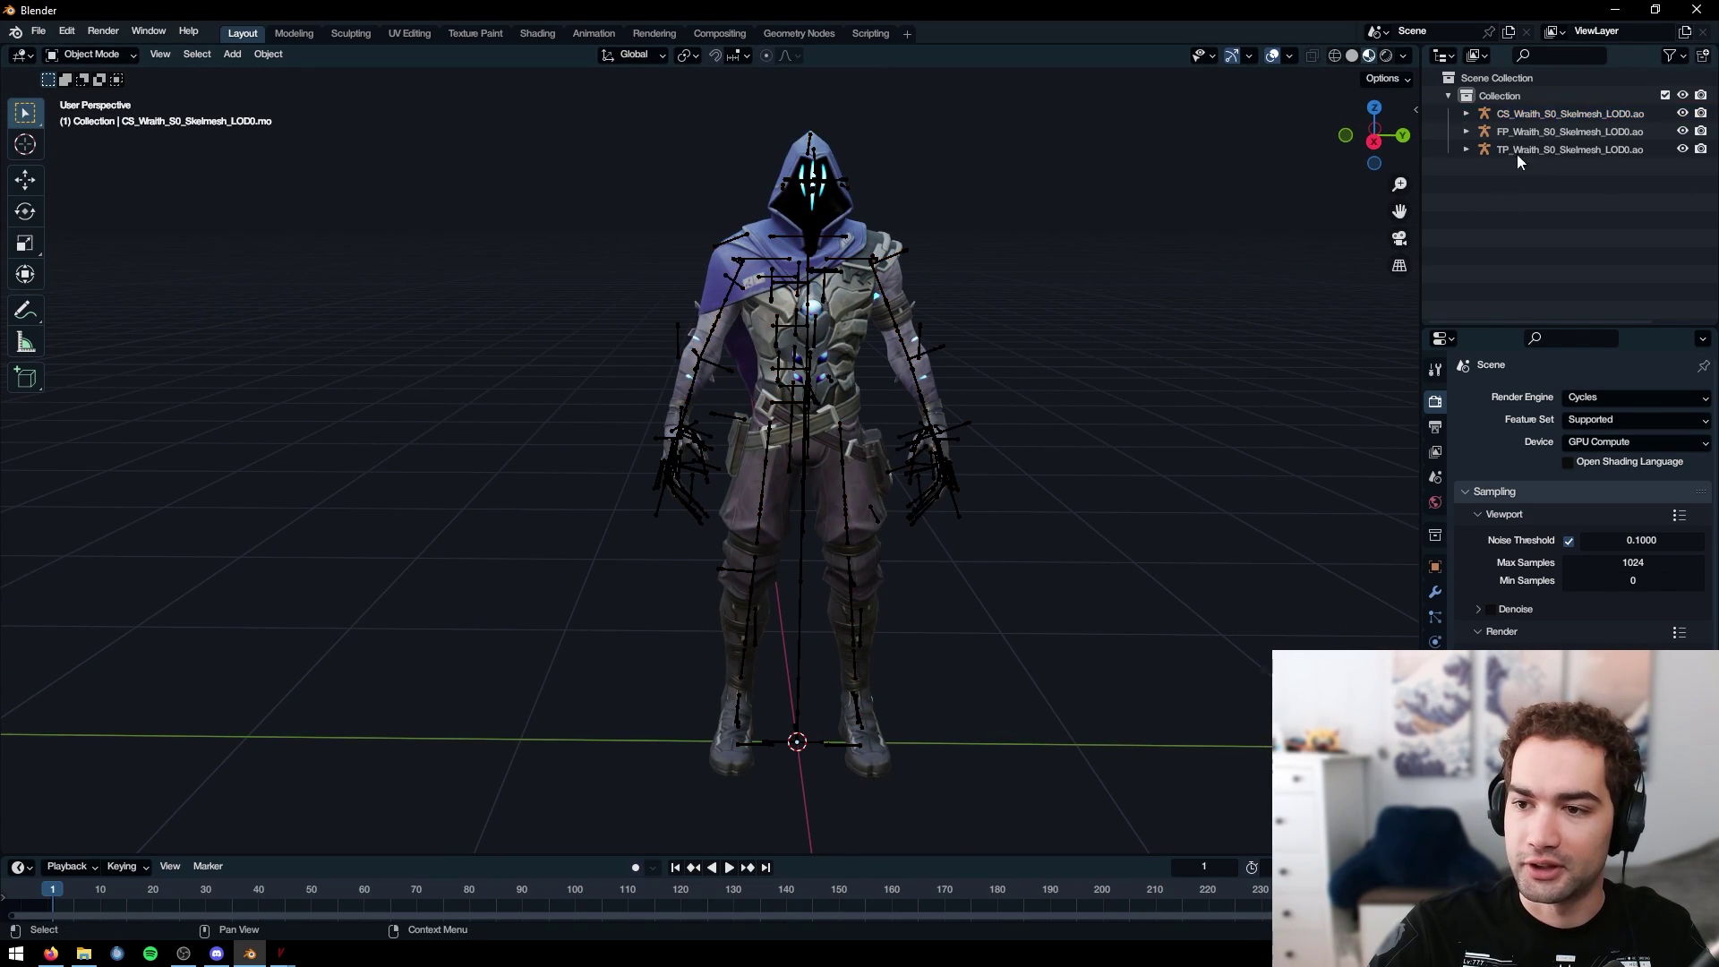
click(1525, 116)
click(25, 181)
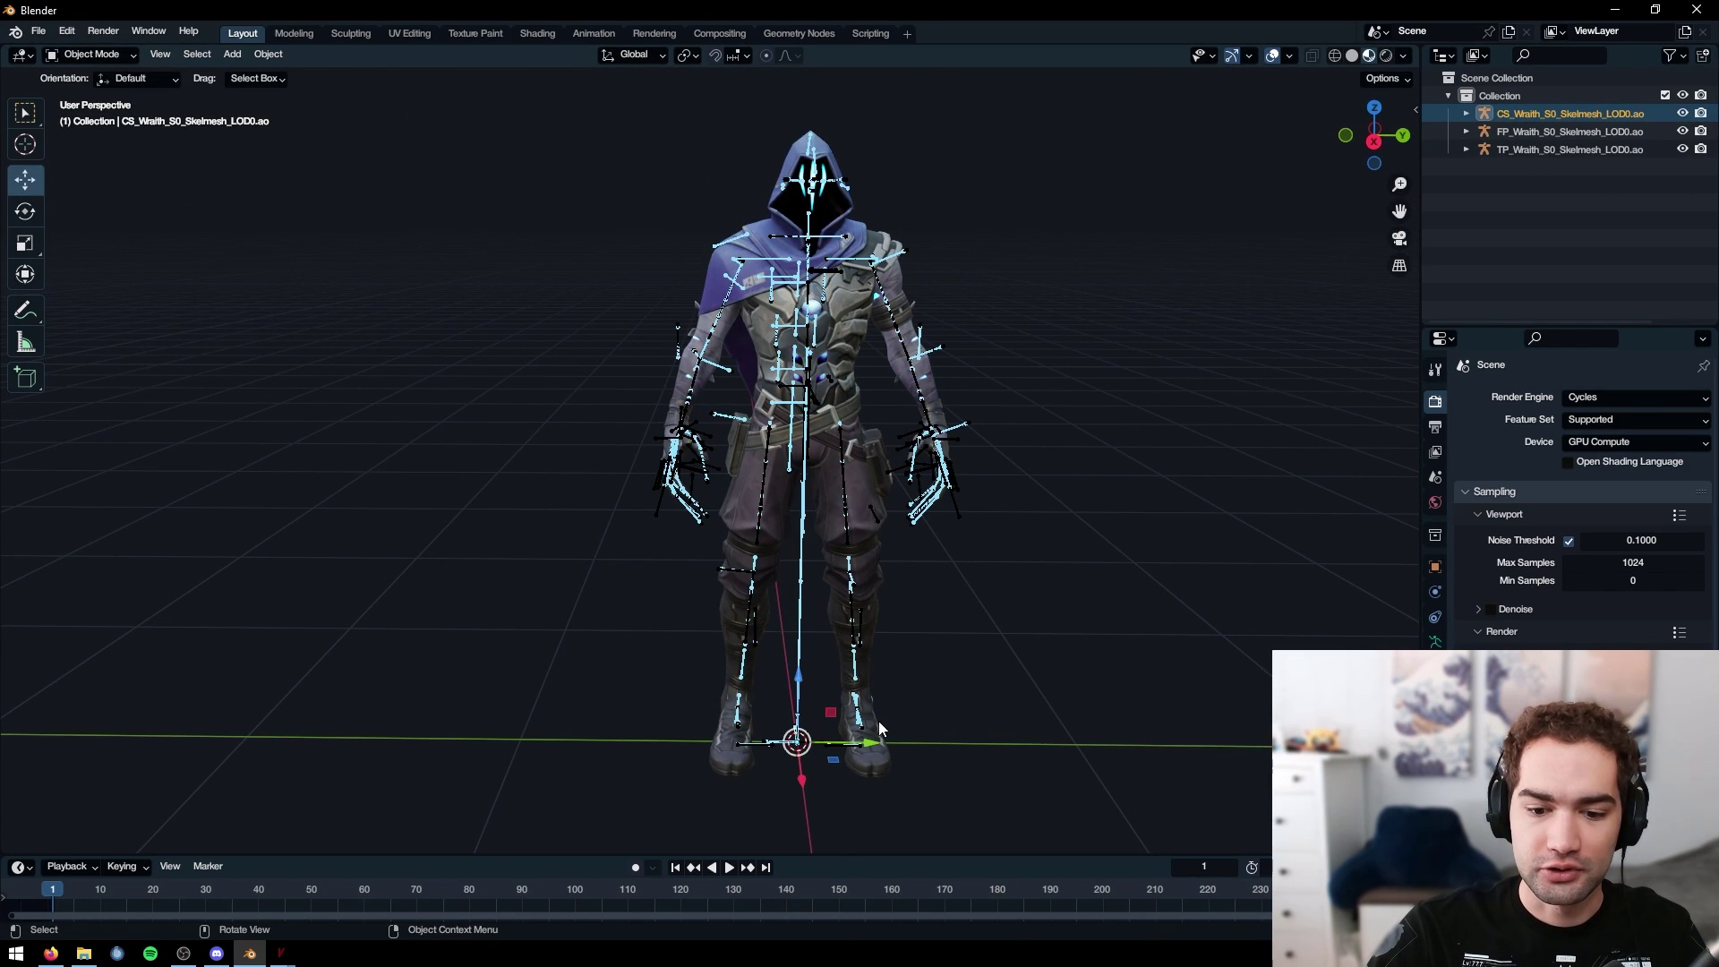
drag(878, 729, 519, 729)
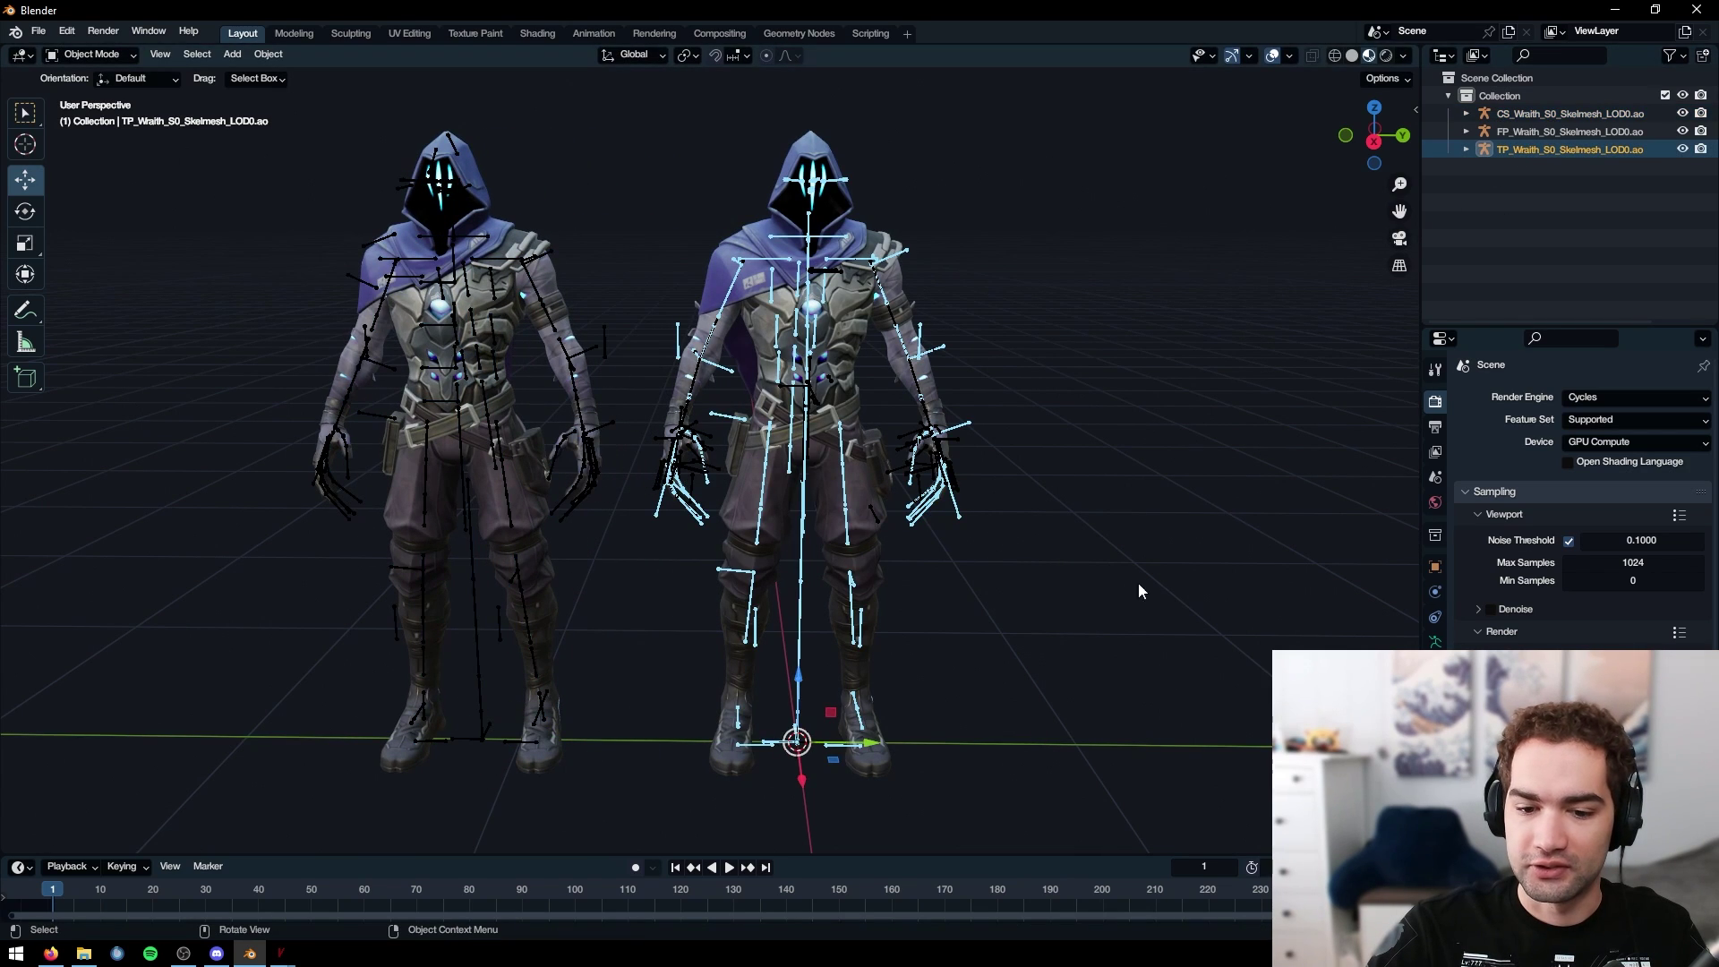
drag(869, 743, 1207, 743)
Step: Select the left CS rig, the first-person arms and the TP rig in turn
click(631, 263)
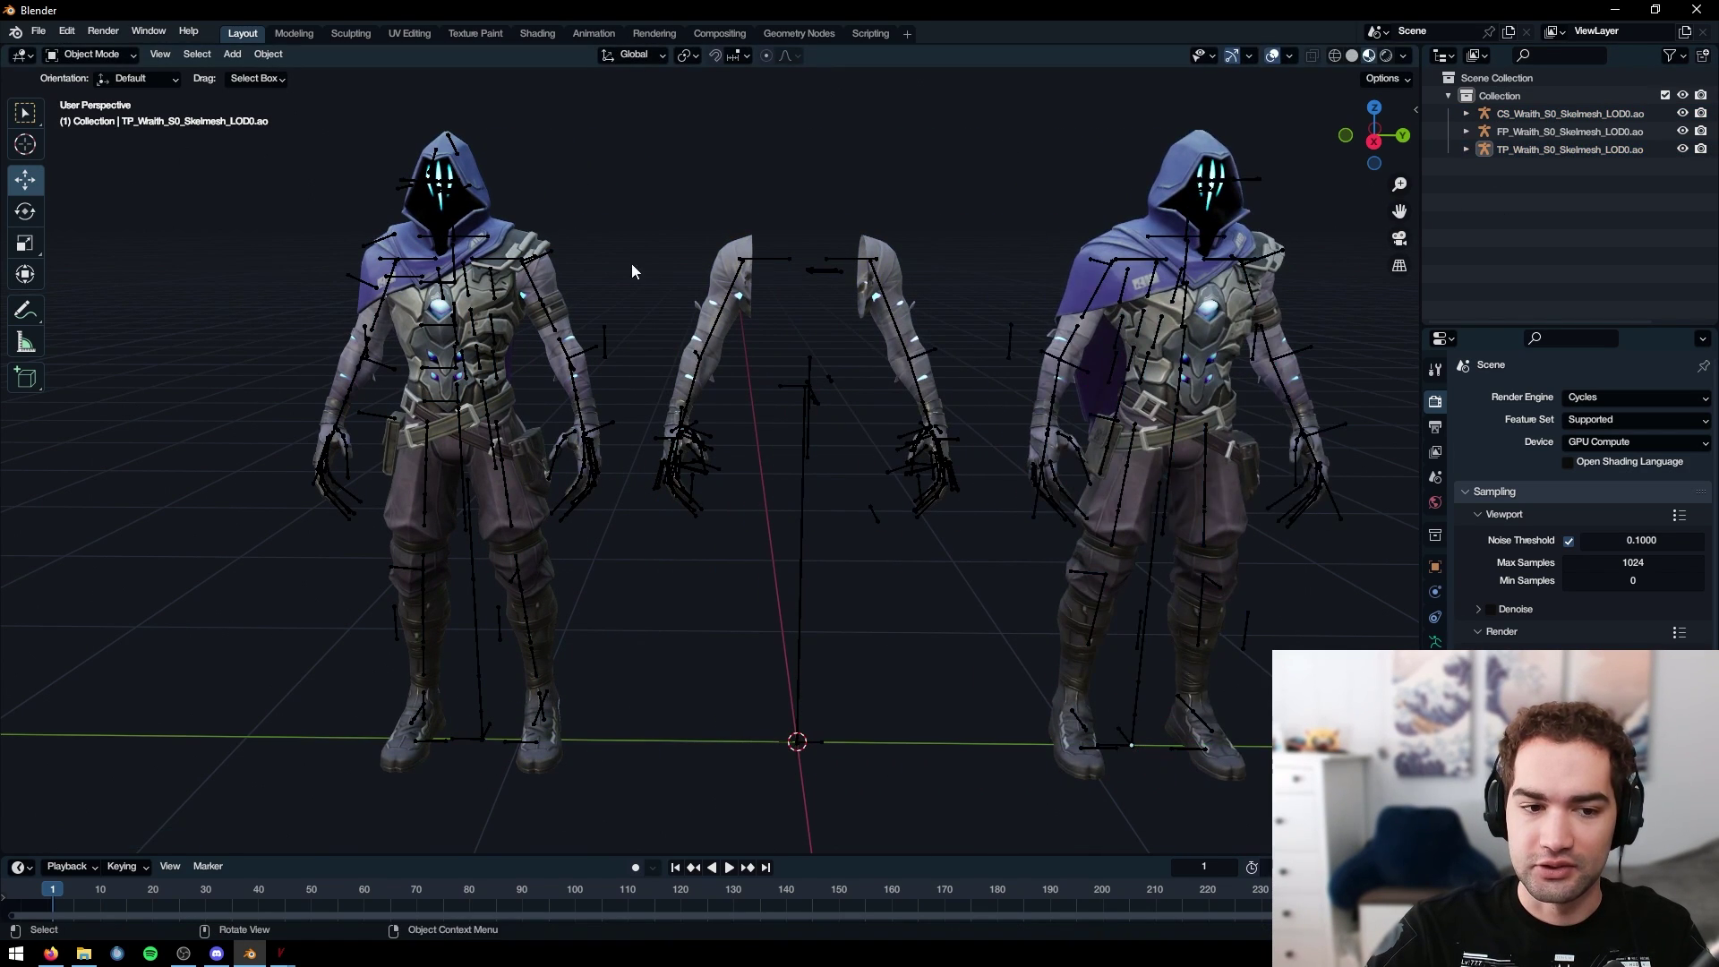
middle_drag(631, 268, 459, 285)
click(355, 262)
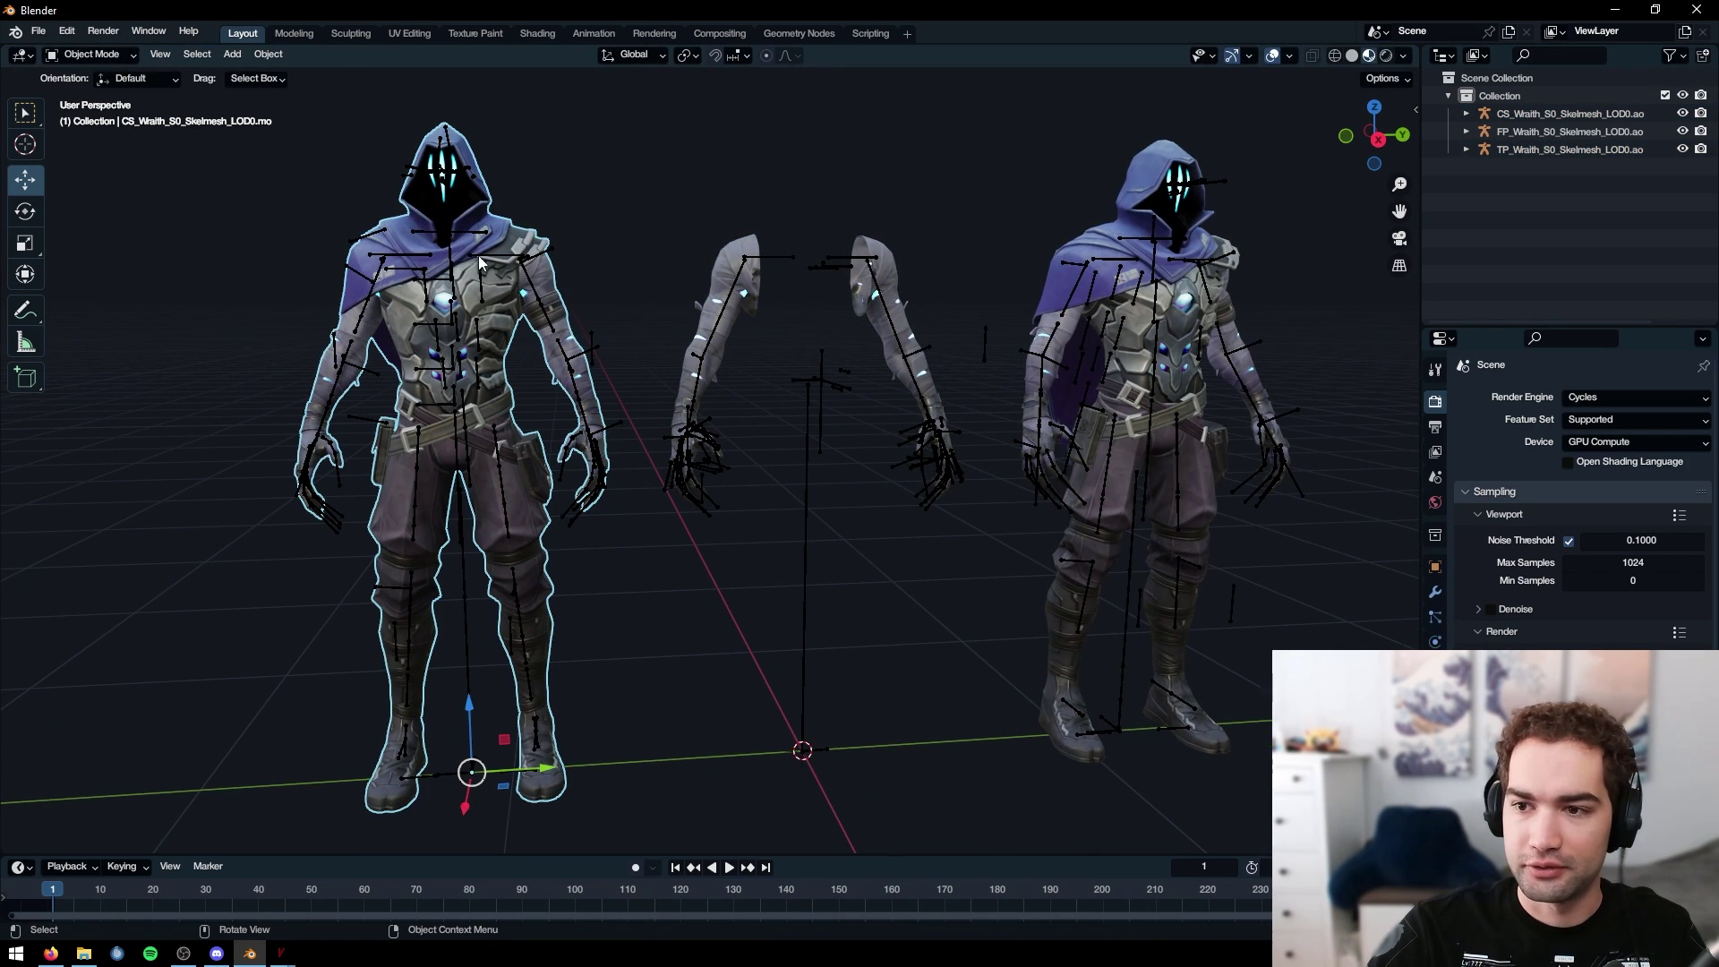
click(840, 260)
middle_drag(840, 261, 772, 356)
click(1002, 199)
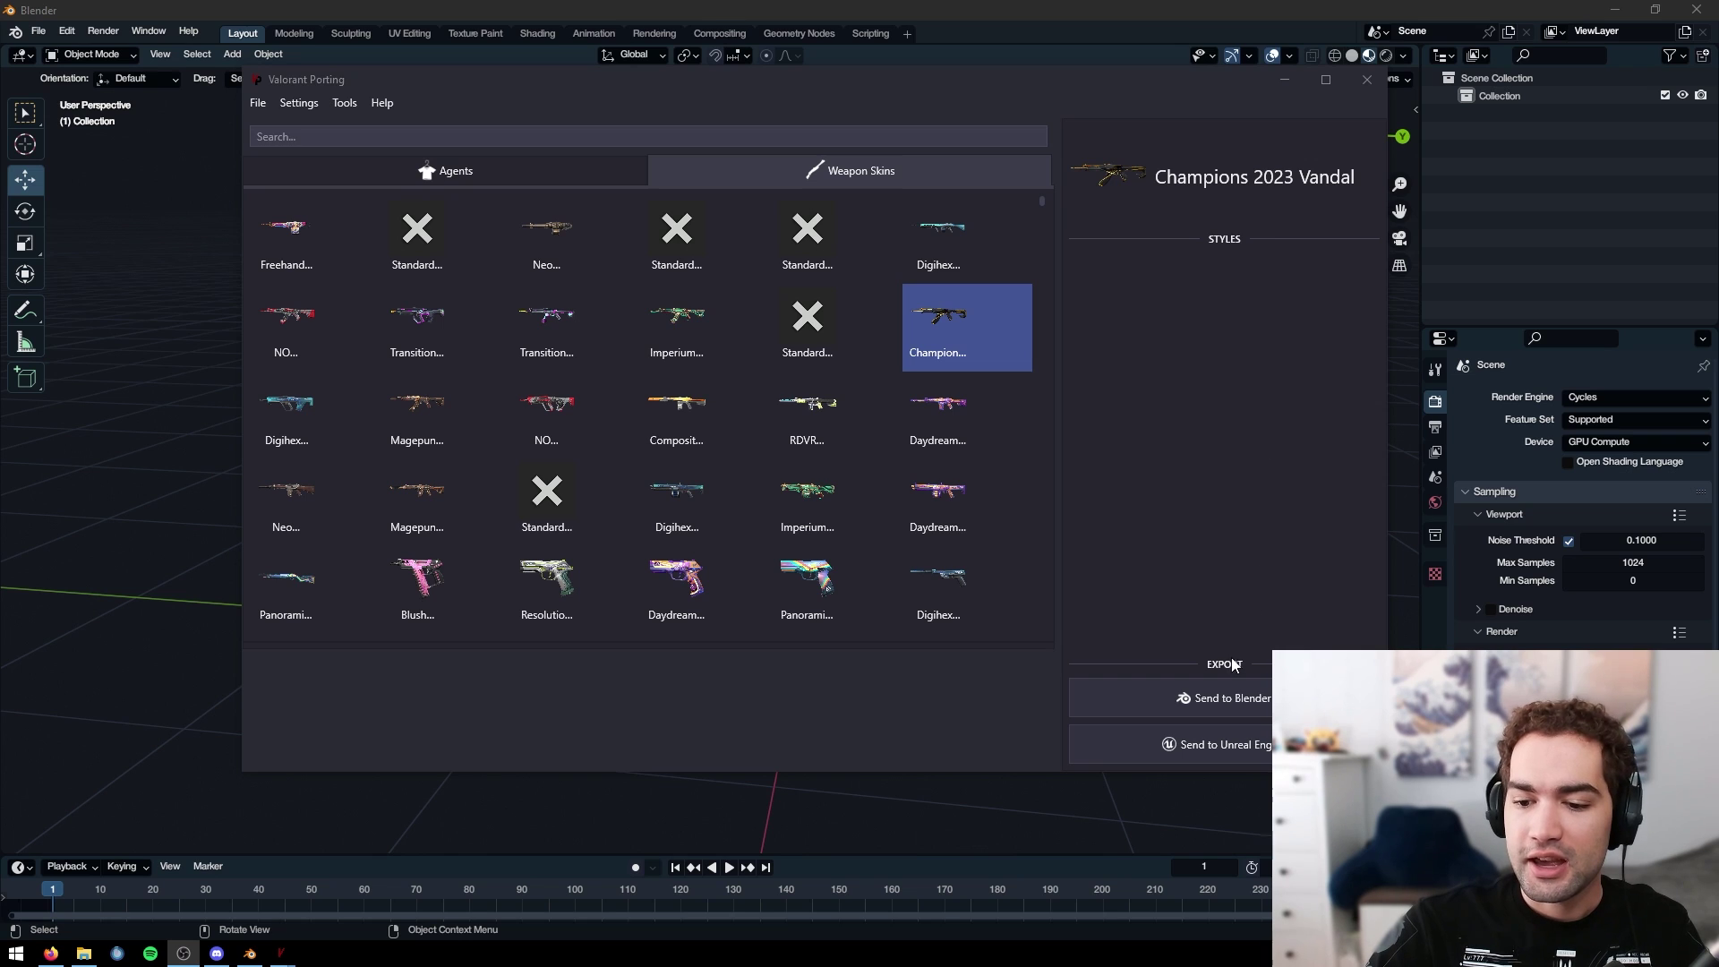
Step: Send the Champions 2023 Vandal to Blender and orbit to a side view of the rifle
click(1228, 698)
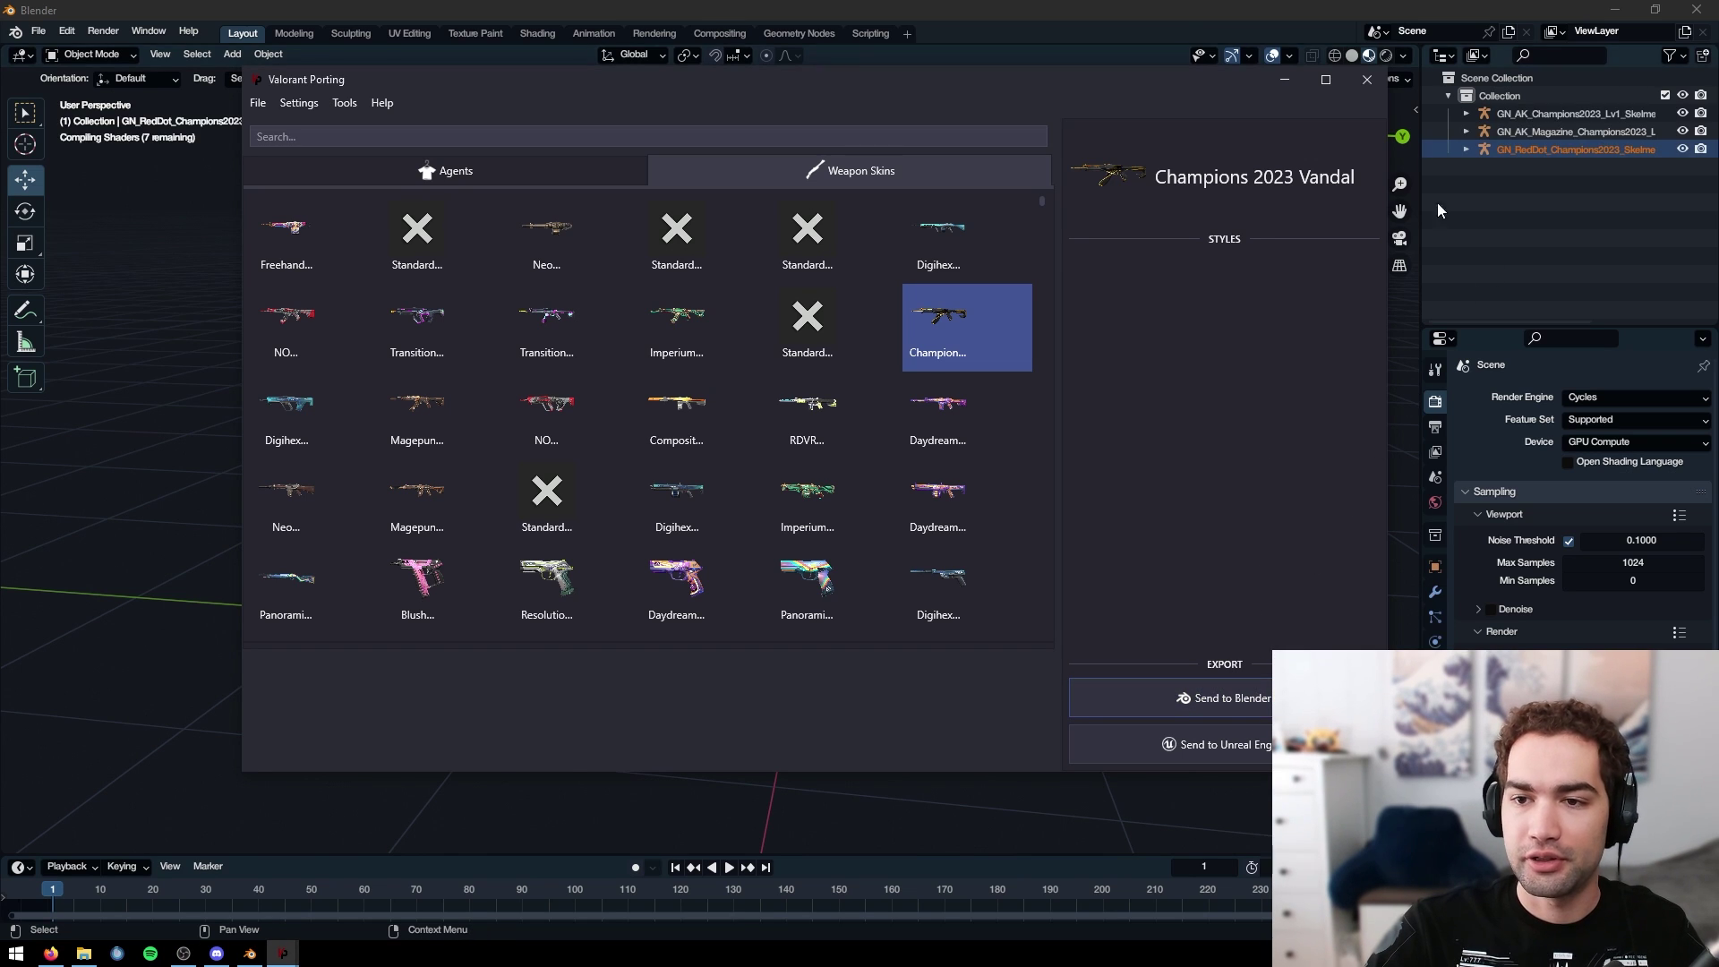
click(1184, 12)
middle_drag(895, 603, 796, 738)
scroll(938, 524, up, 2)
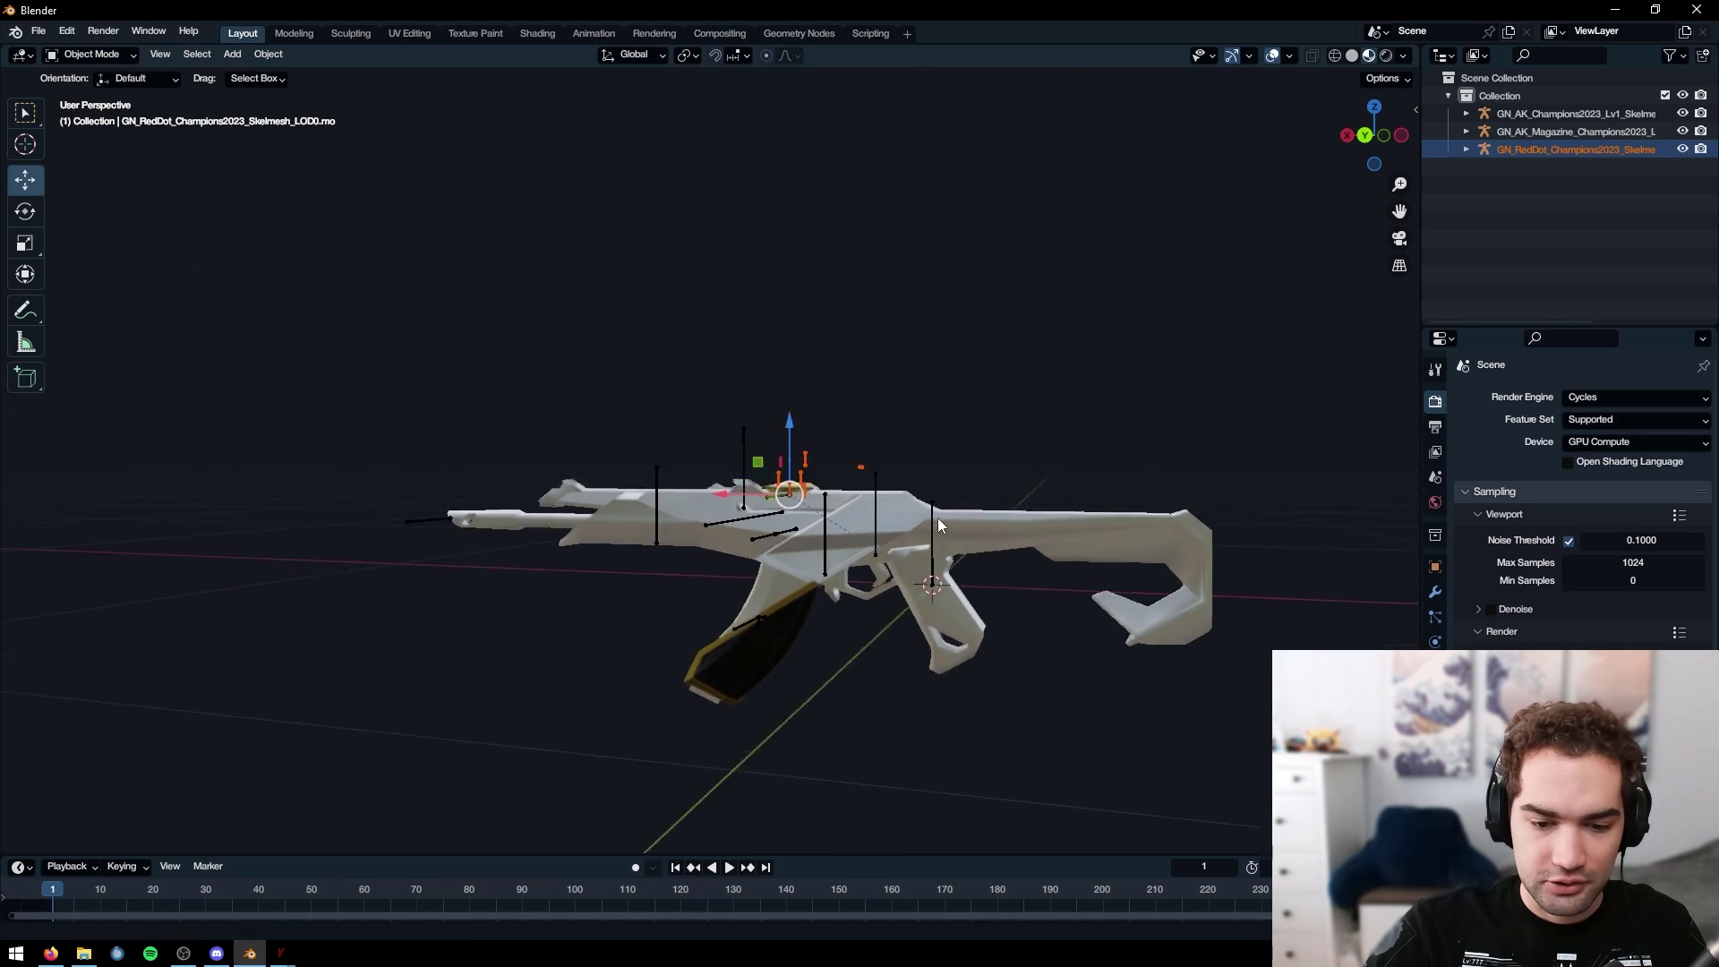
scroll(938, 519, up, 3)
mouse_move(938, 519)
middle_down()
mouse_move(997, 490)
mouse_move(1030, 502)
mouse_move(954, 503)
middle_up()
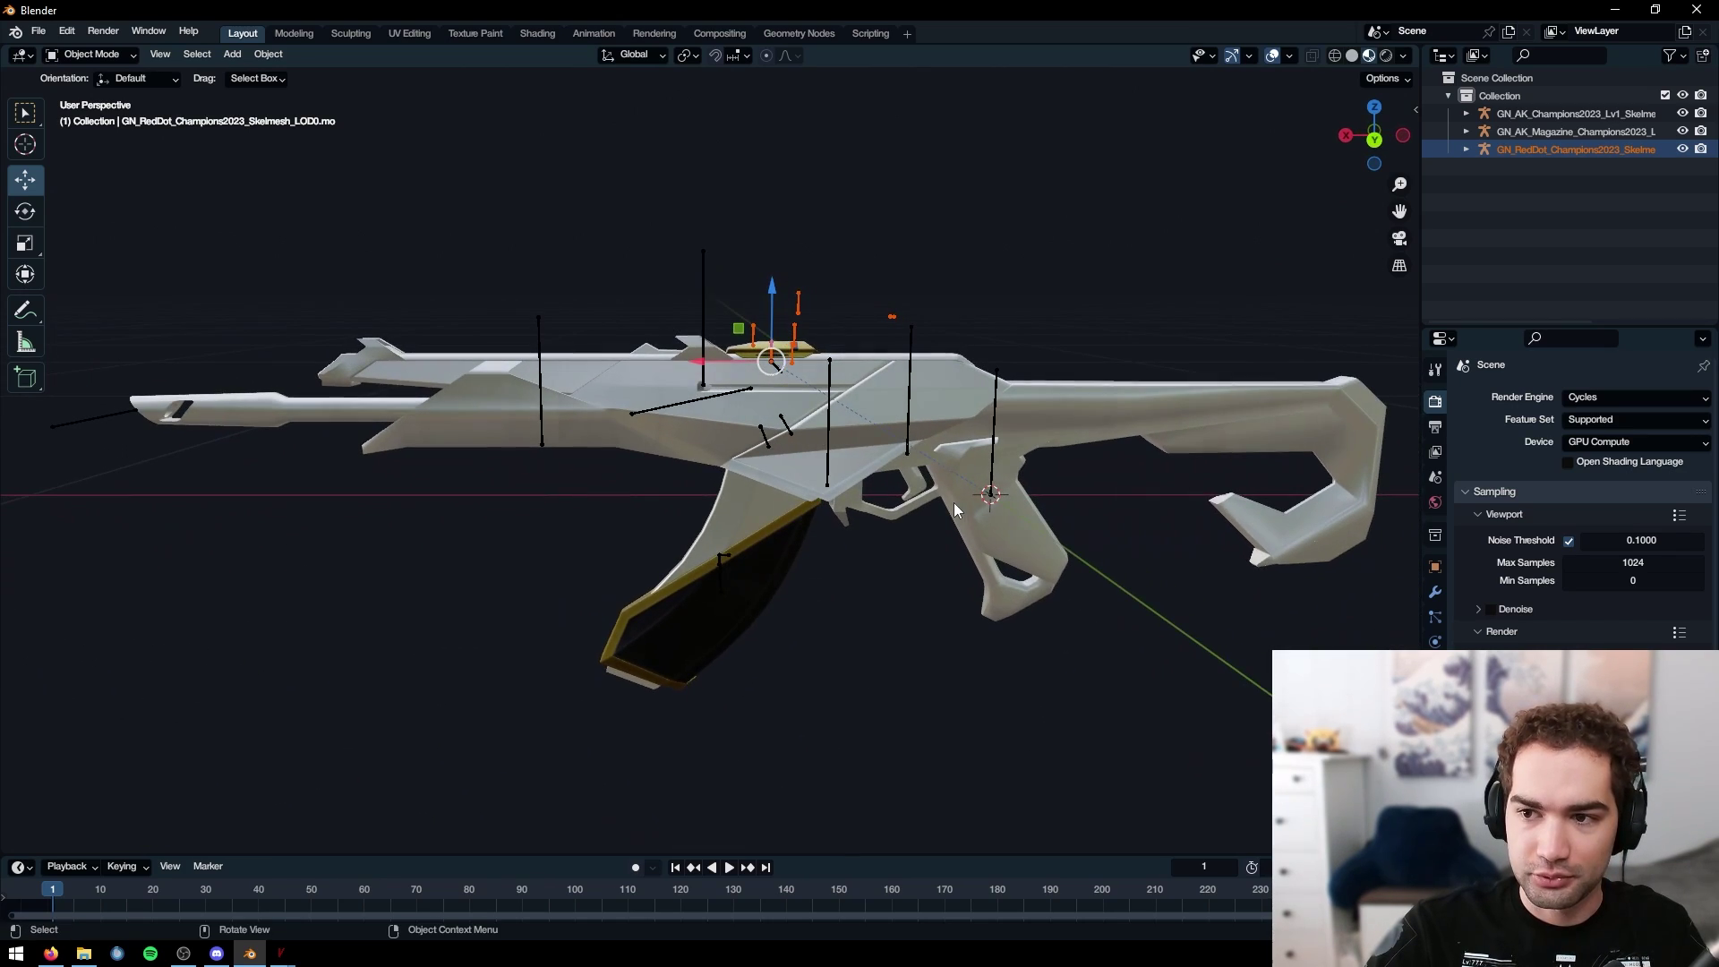
Step: Select the rifle, switch to the Shading workspace and enlarge the 3D view of the gun
click(884, 407)
click(537, 34)
click(779, 331)
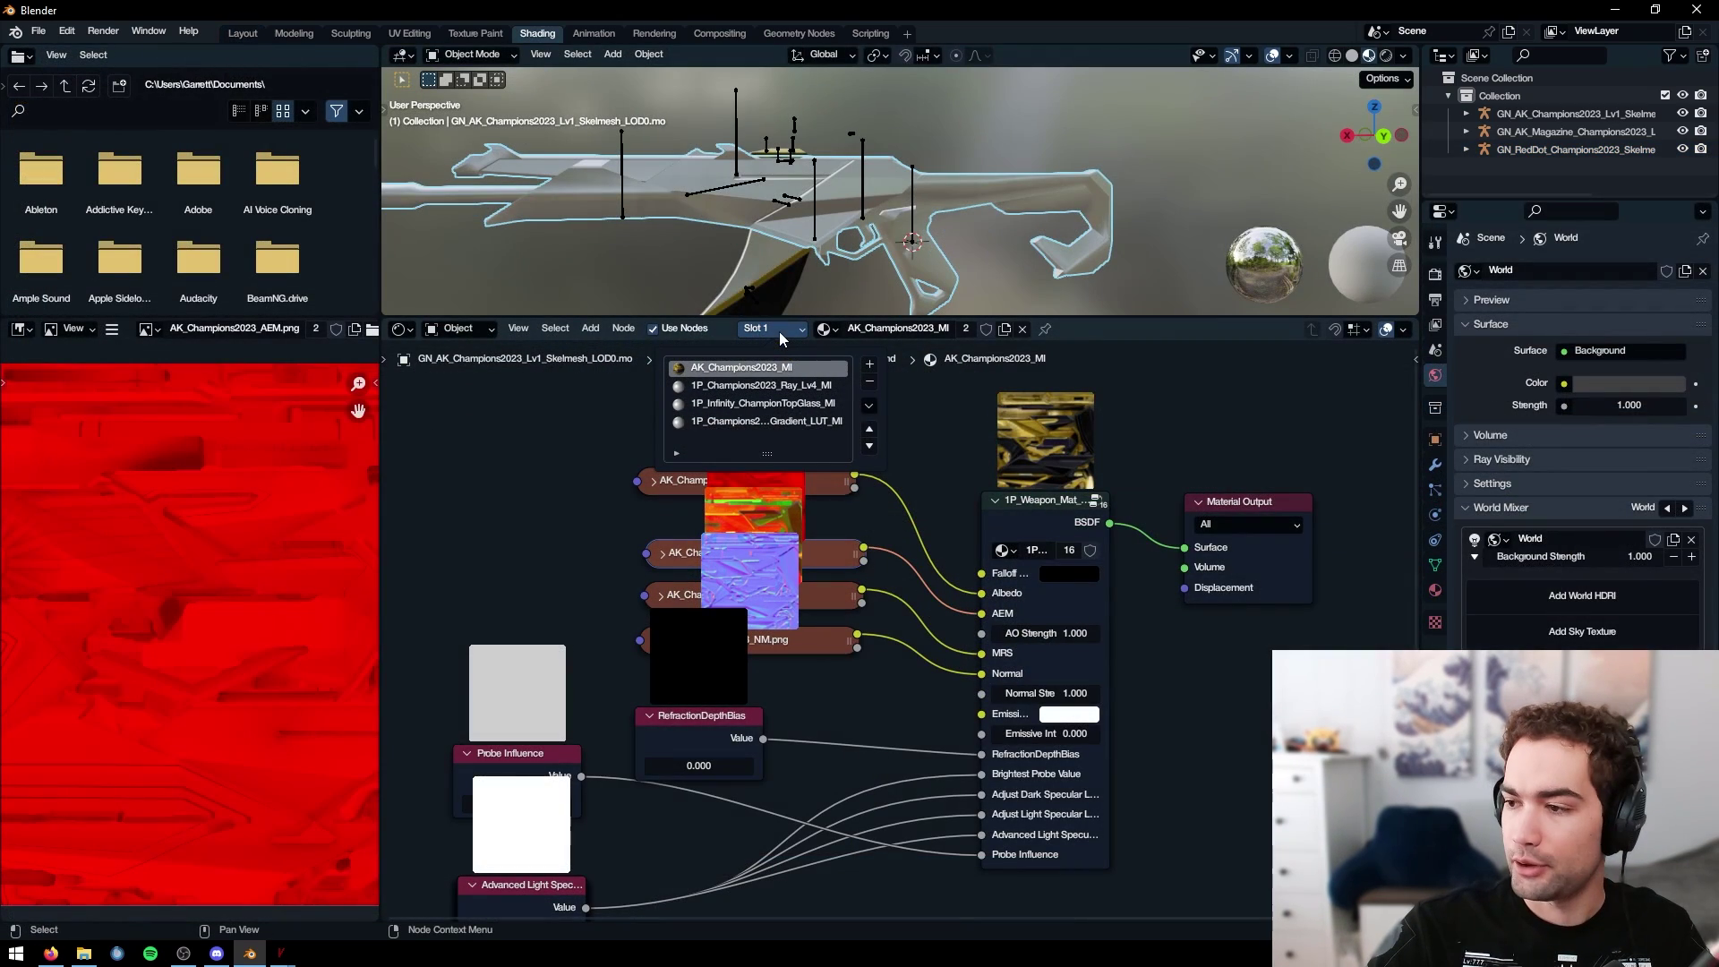
middle_drag(887, 268, 910, 315)
drag(910, 318, 909, 383)
middle_drag(910, 360, 827, 185)
Step: Step through the Emissive_Gradient_LUT, Ray_Lv4 and ChampionTopGlass material node trees
click(775, 394)
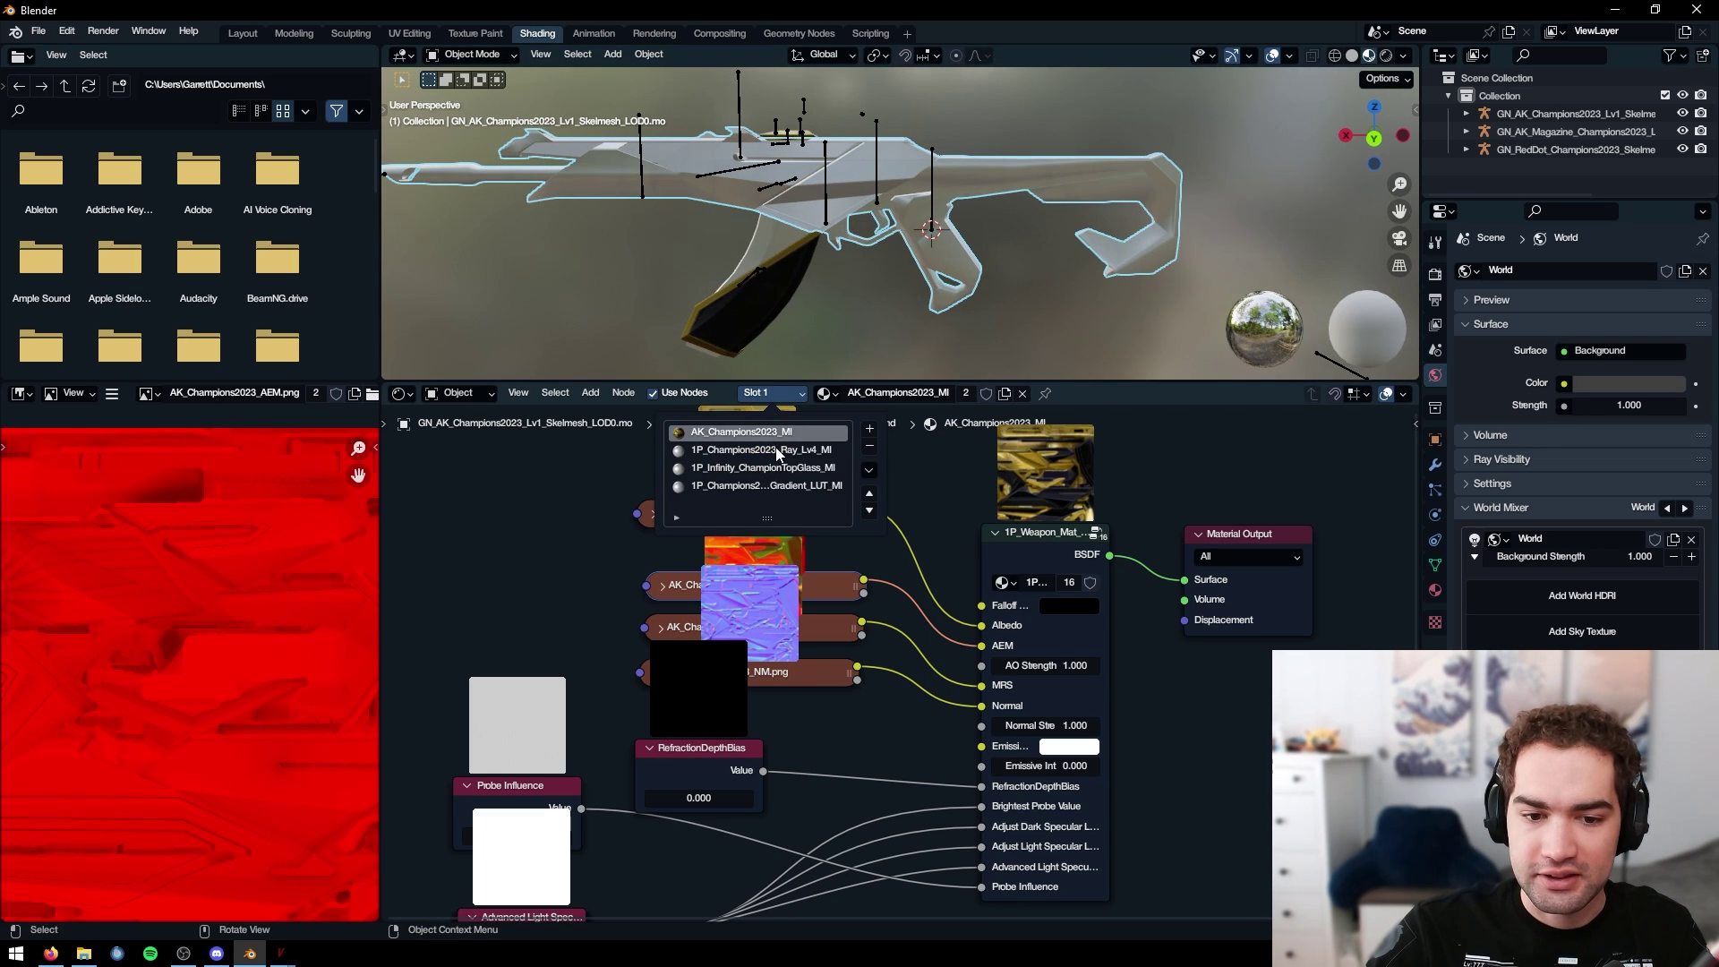
click(777, 486)
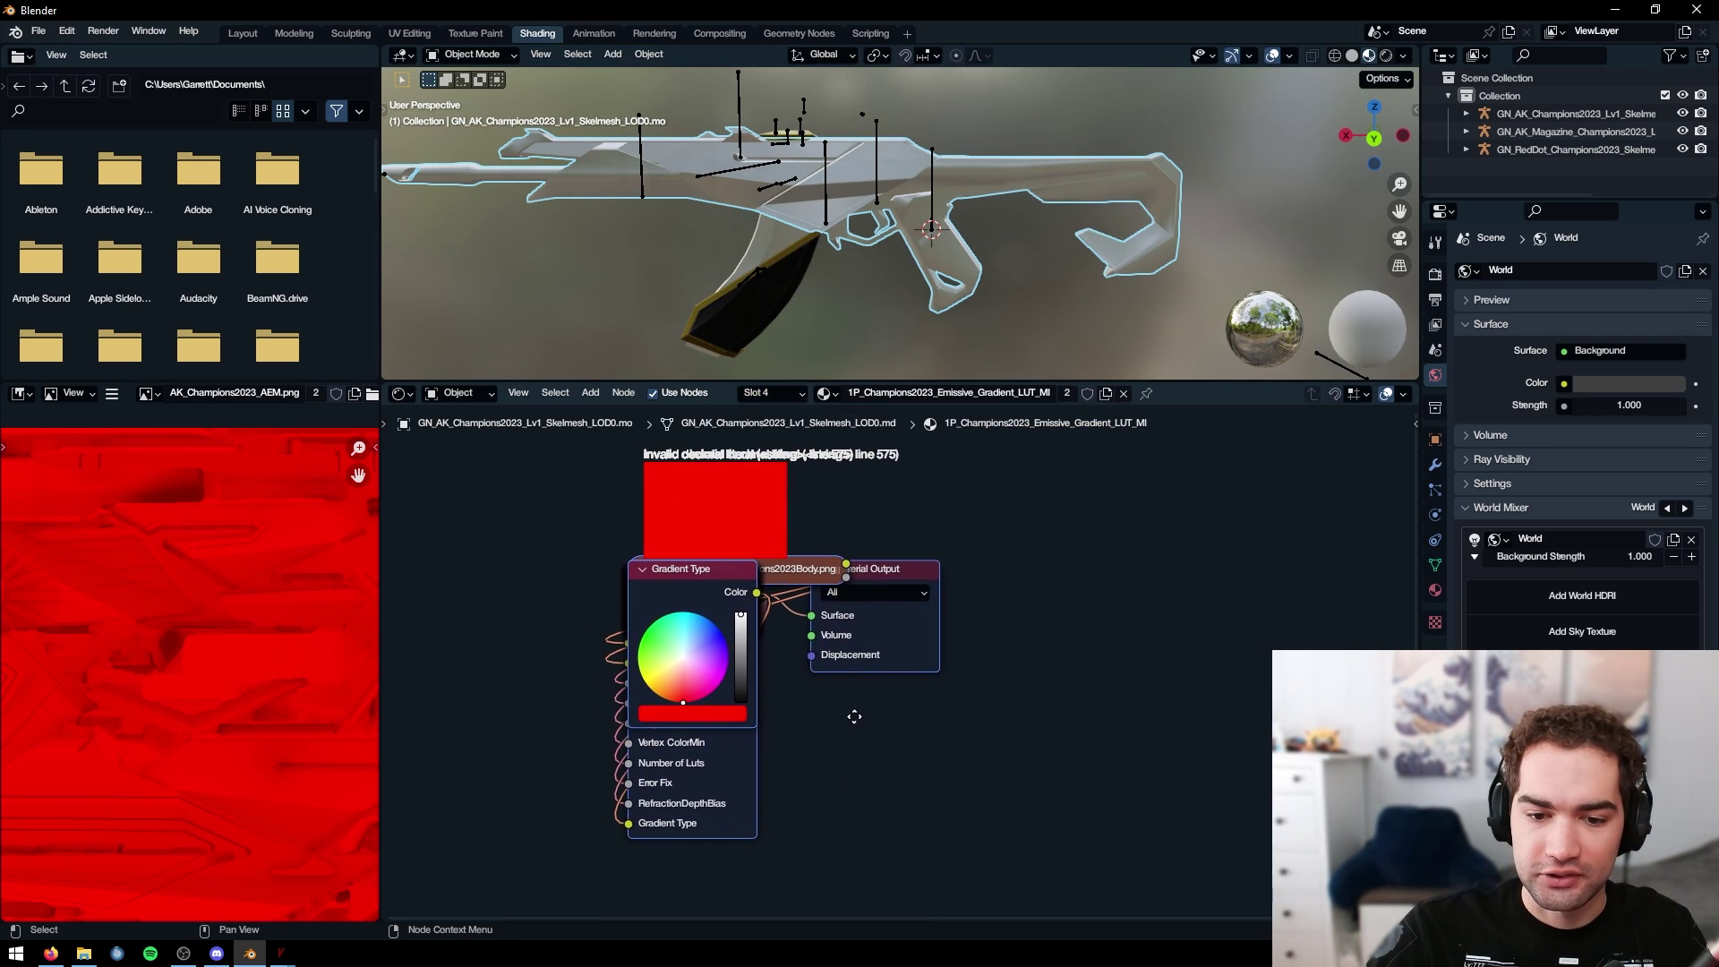
drag(788, 580, 551, 538)
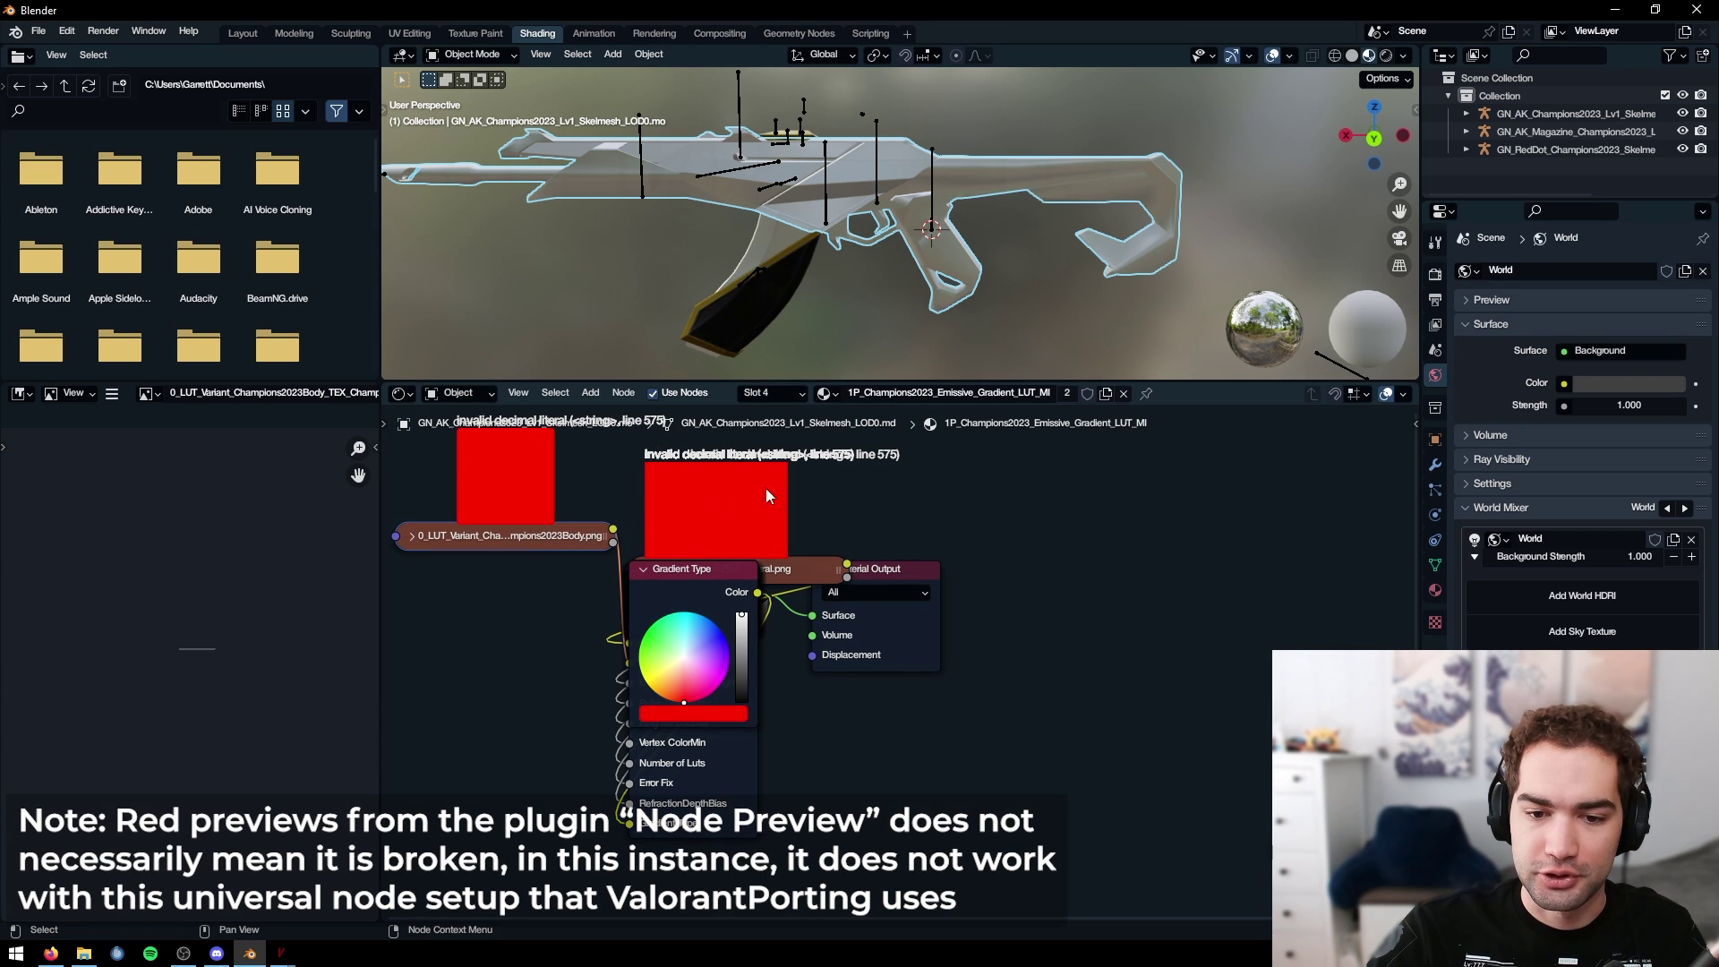
click(778, 394)
click(779, 449)
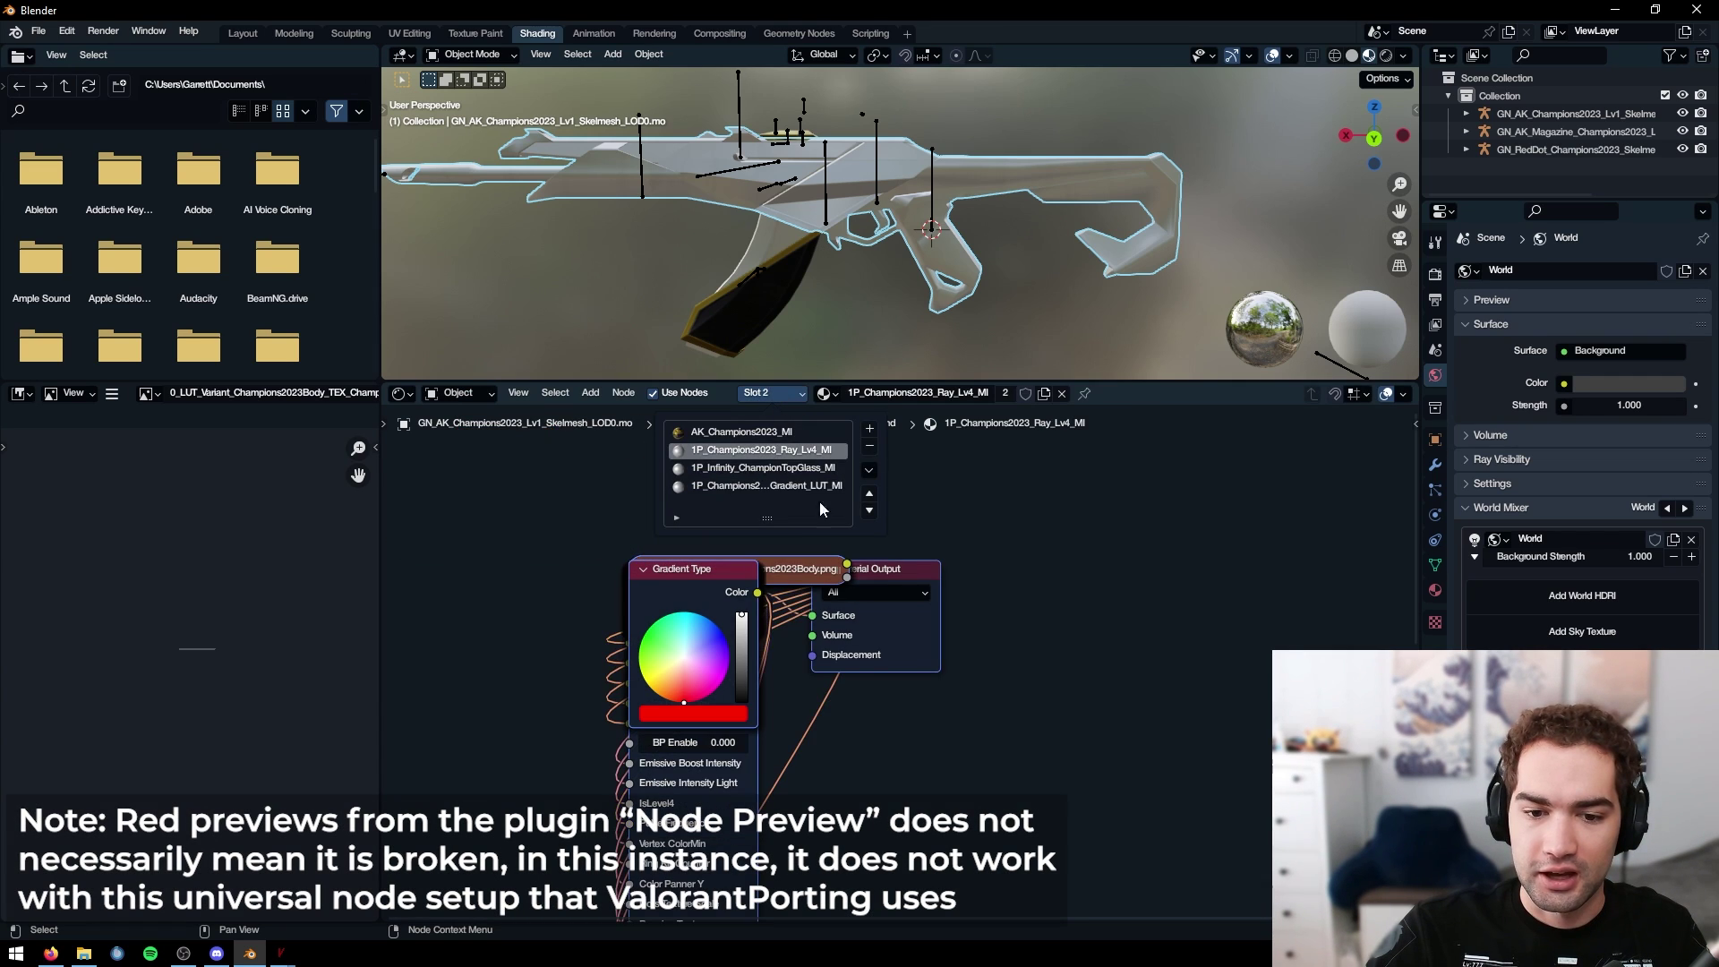
click(771, 398)
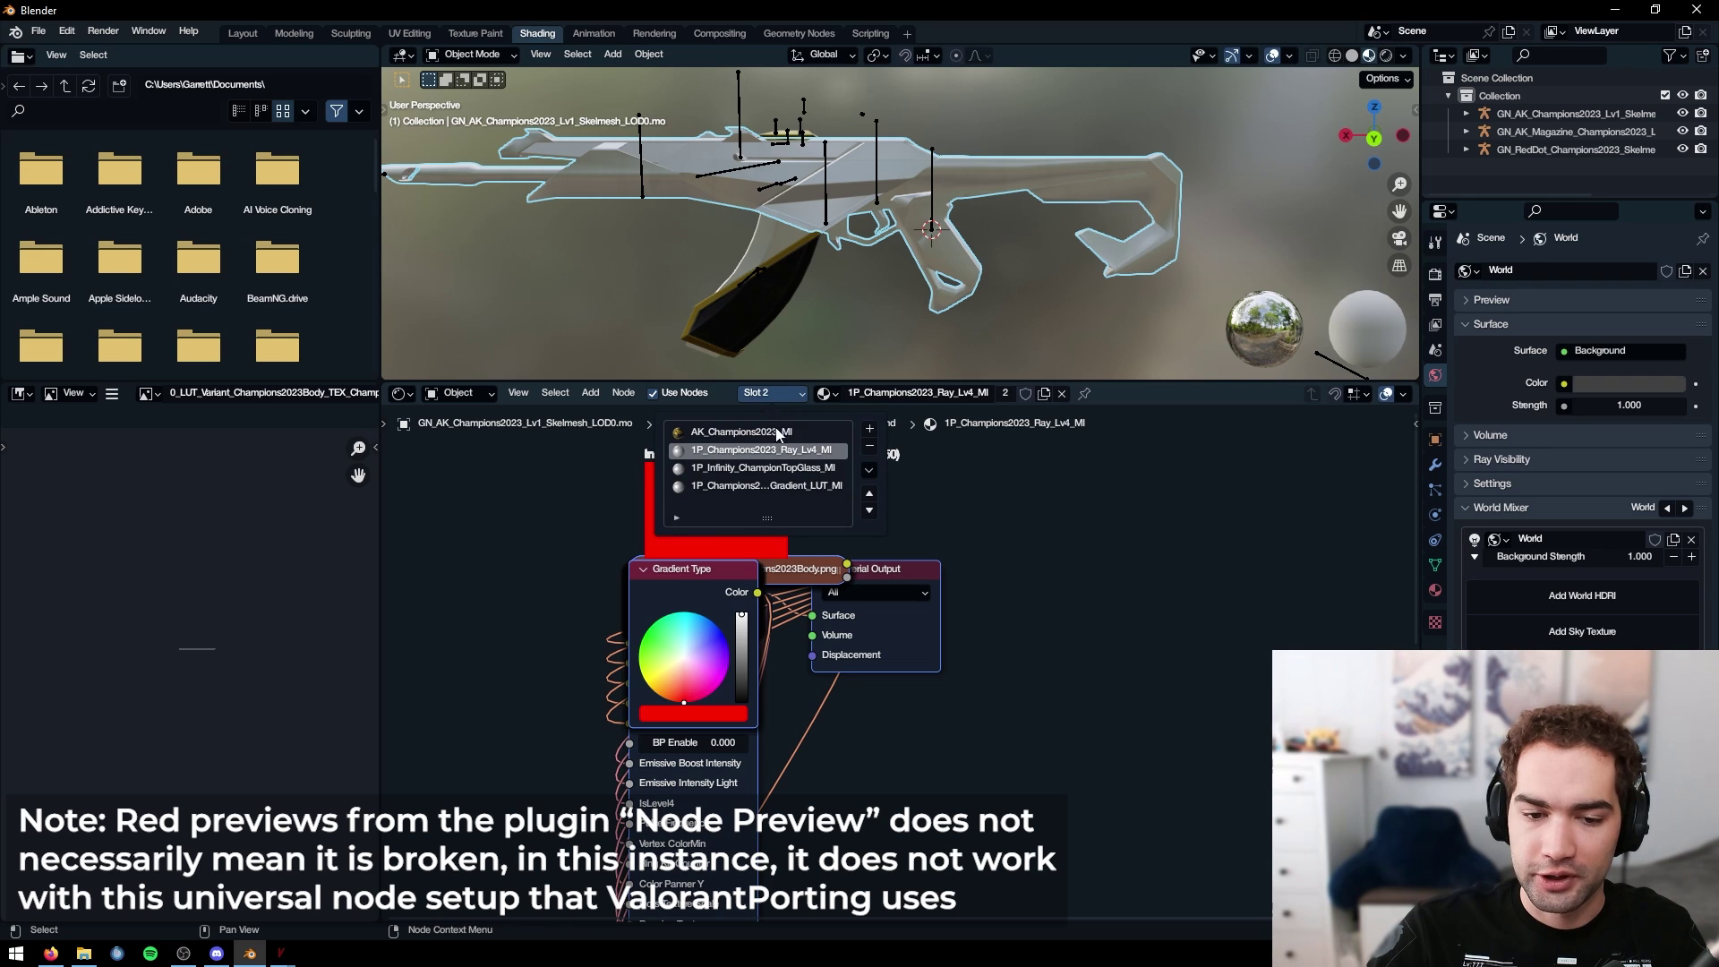
click(775, 468)
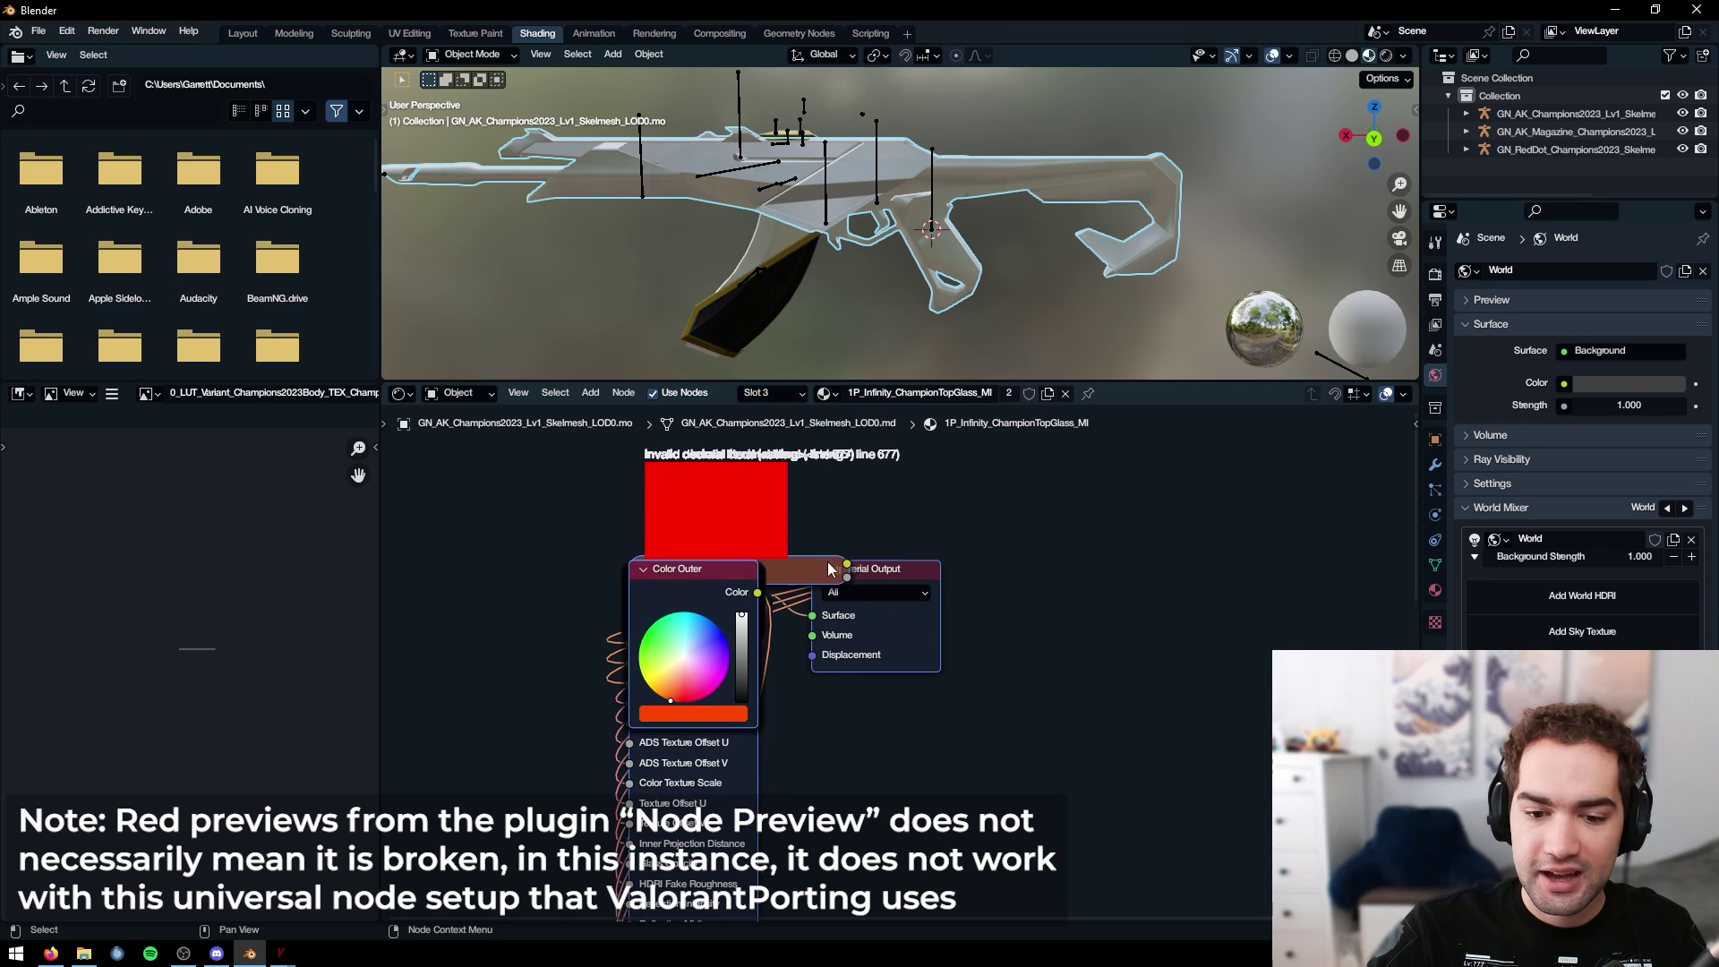
scroll(938, 562, up, 1)
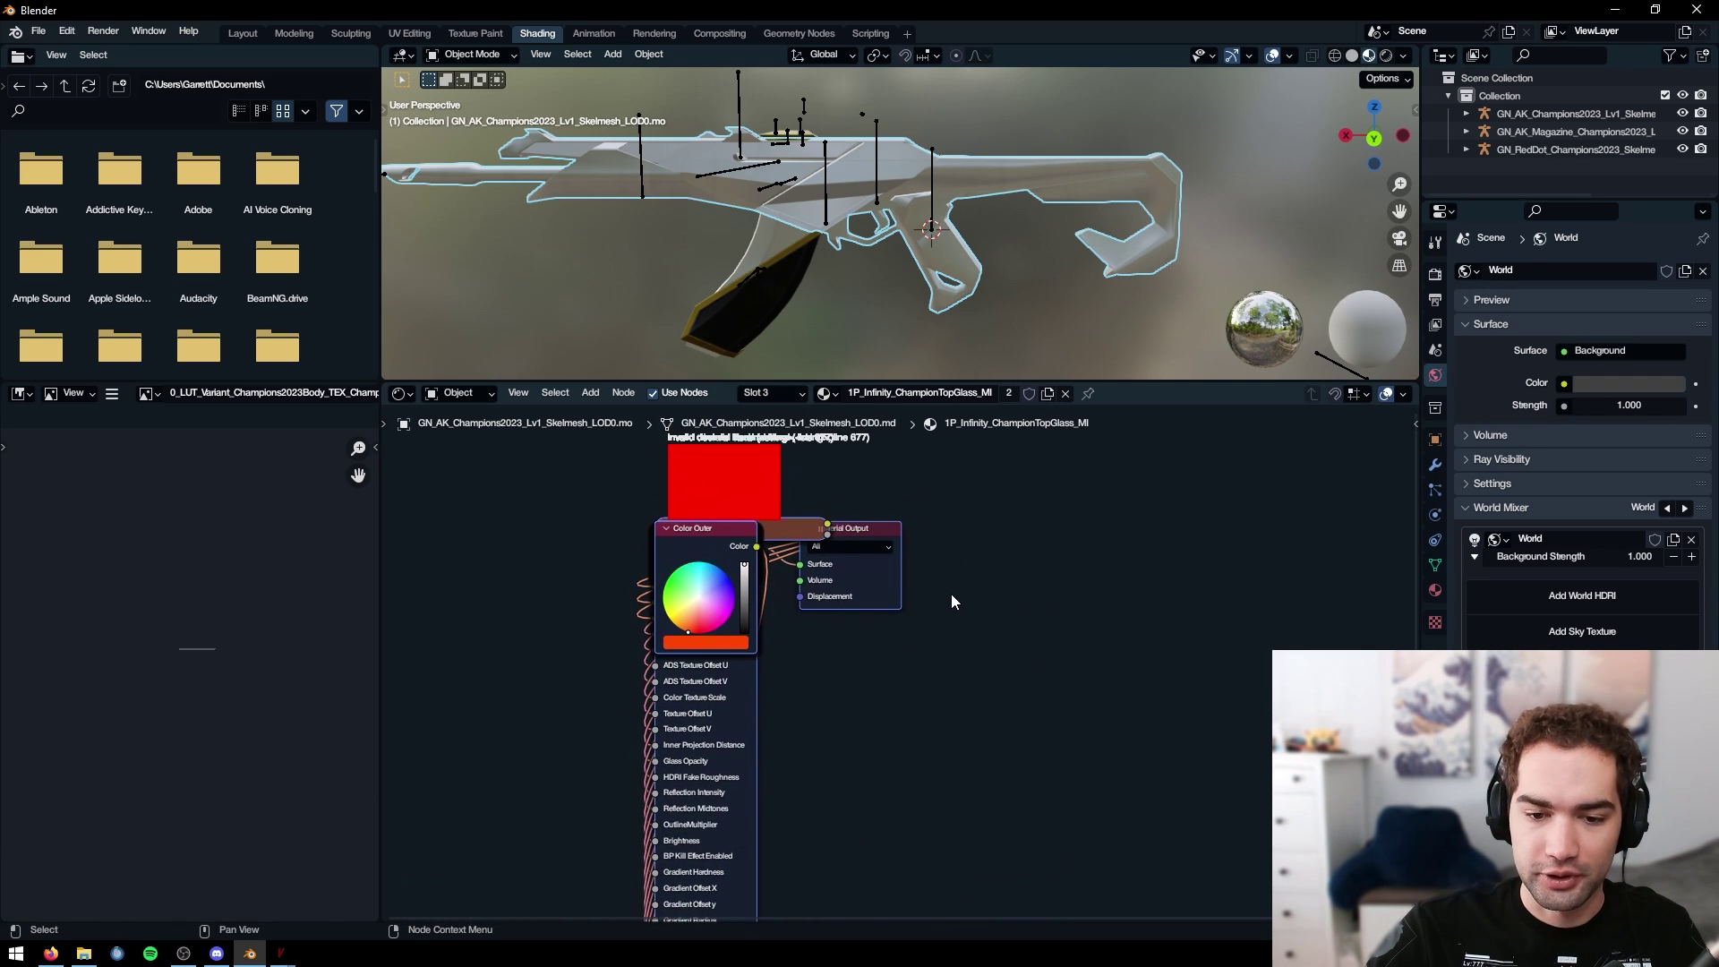
Step: Delete the ChampionTopGlass nodes, add a Glass BSDF and link it to the Material Output Surface
drag(584, 488, 764, 654)
key(x)
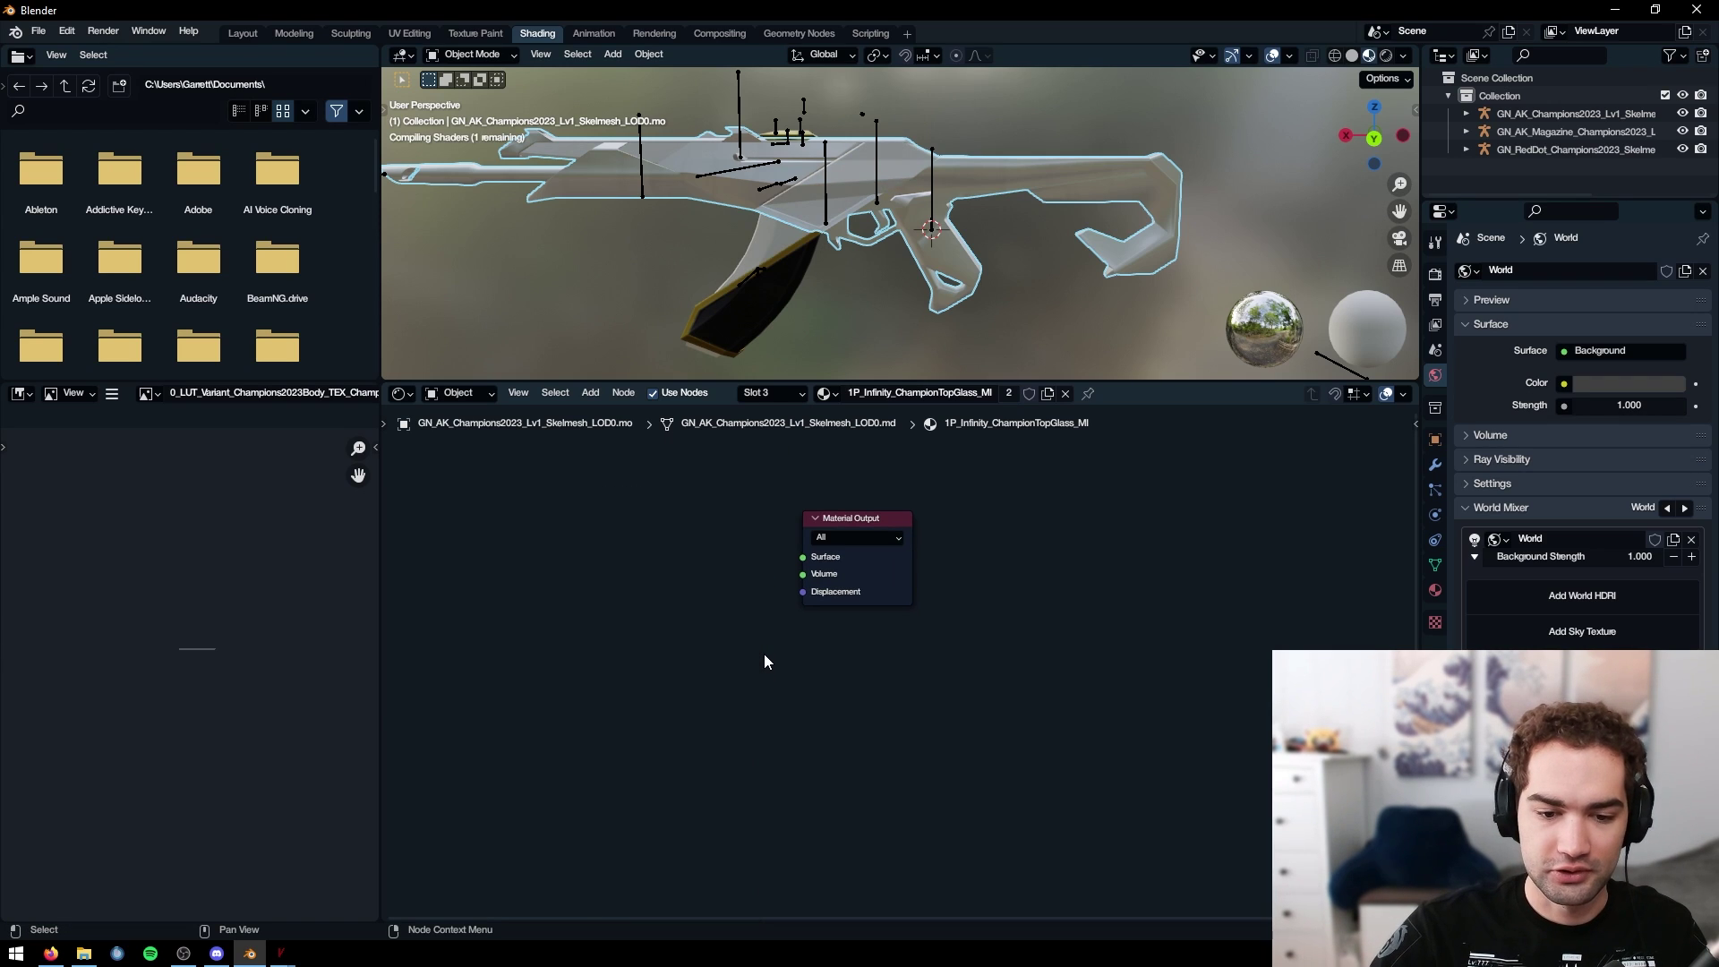
key(shift+a)
text(glass)
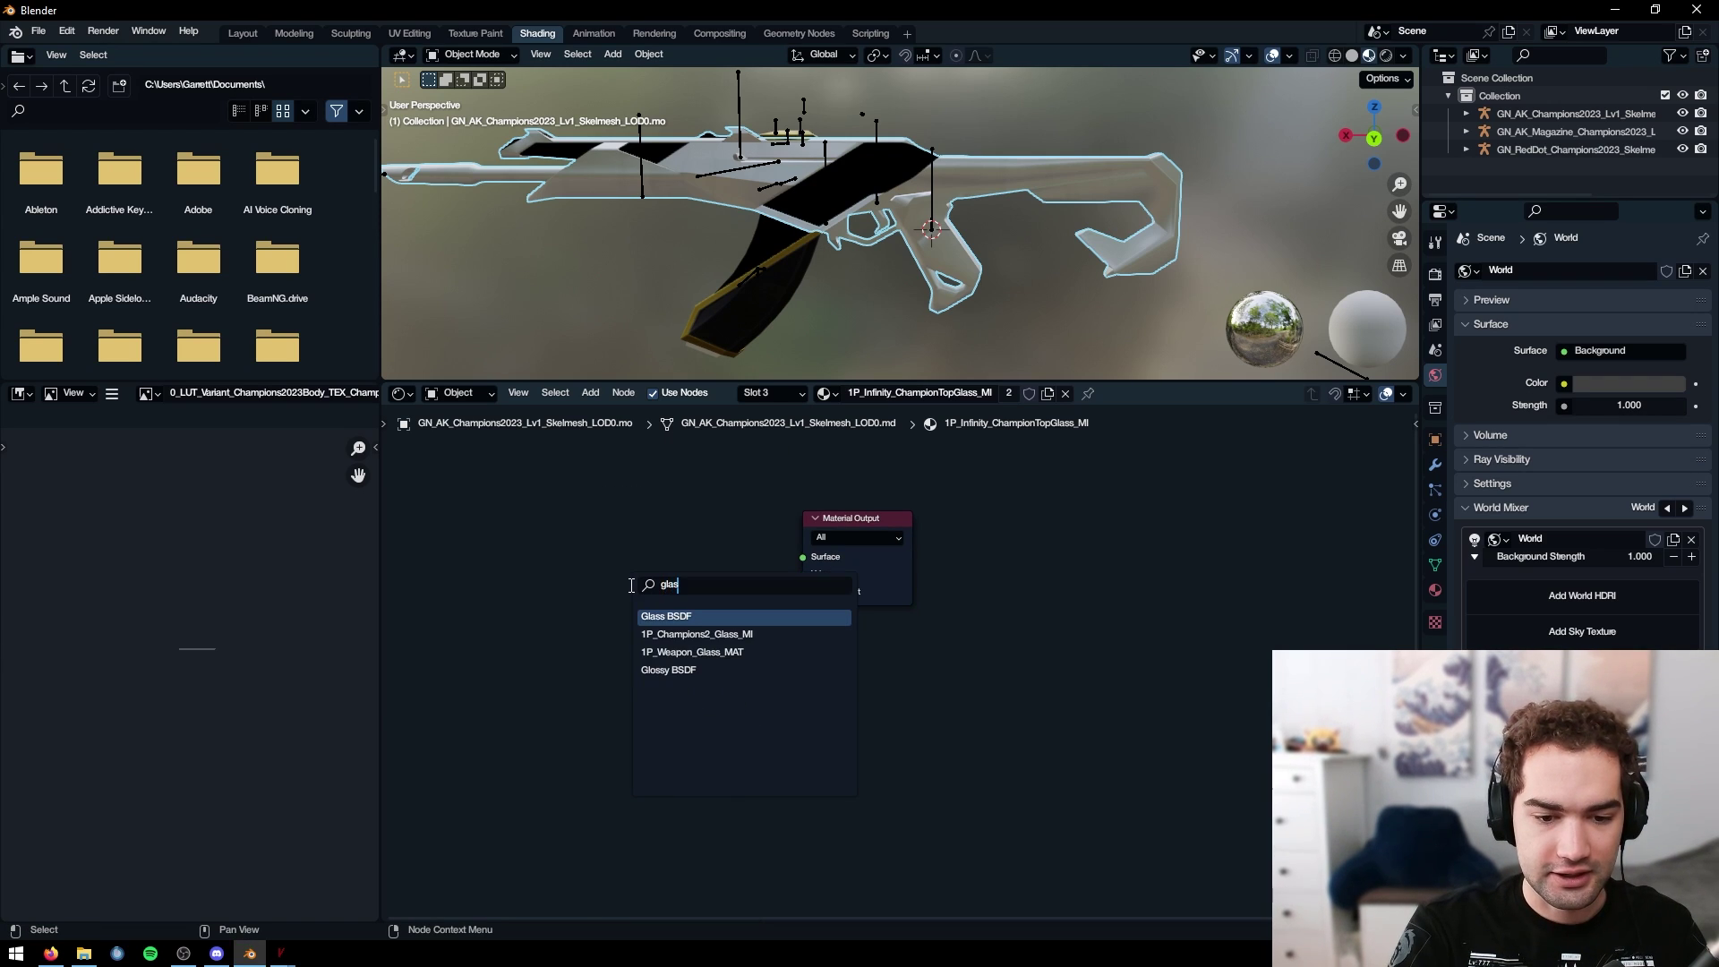
key(Return)
click(625, 556)
drag(742, 566, 804, 557)
middle_drag(775, 143, 877, 178)
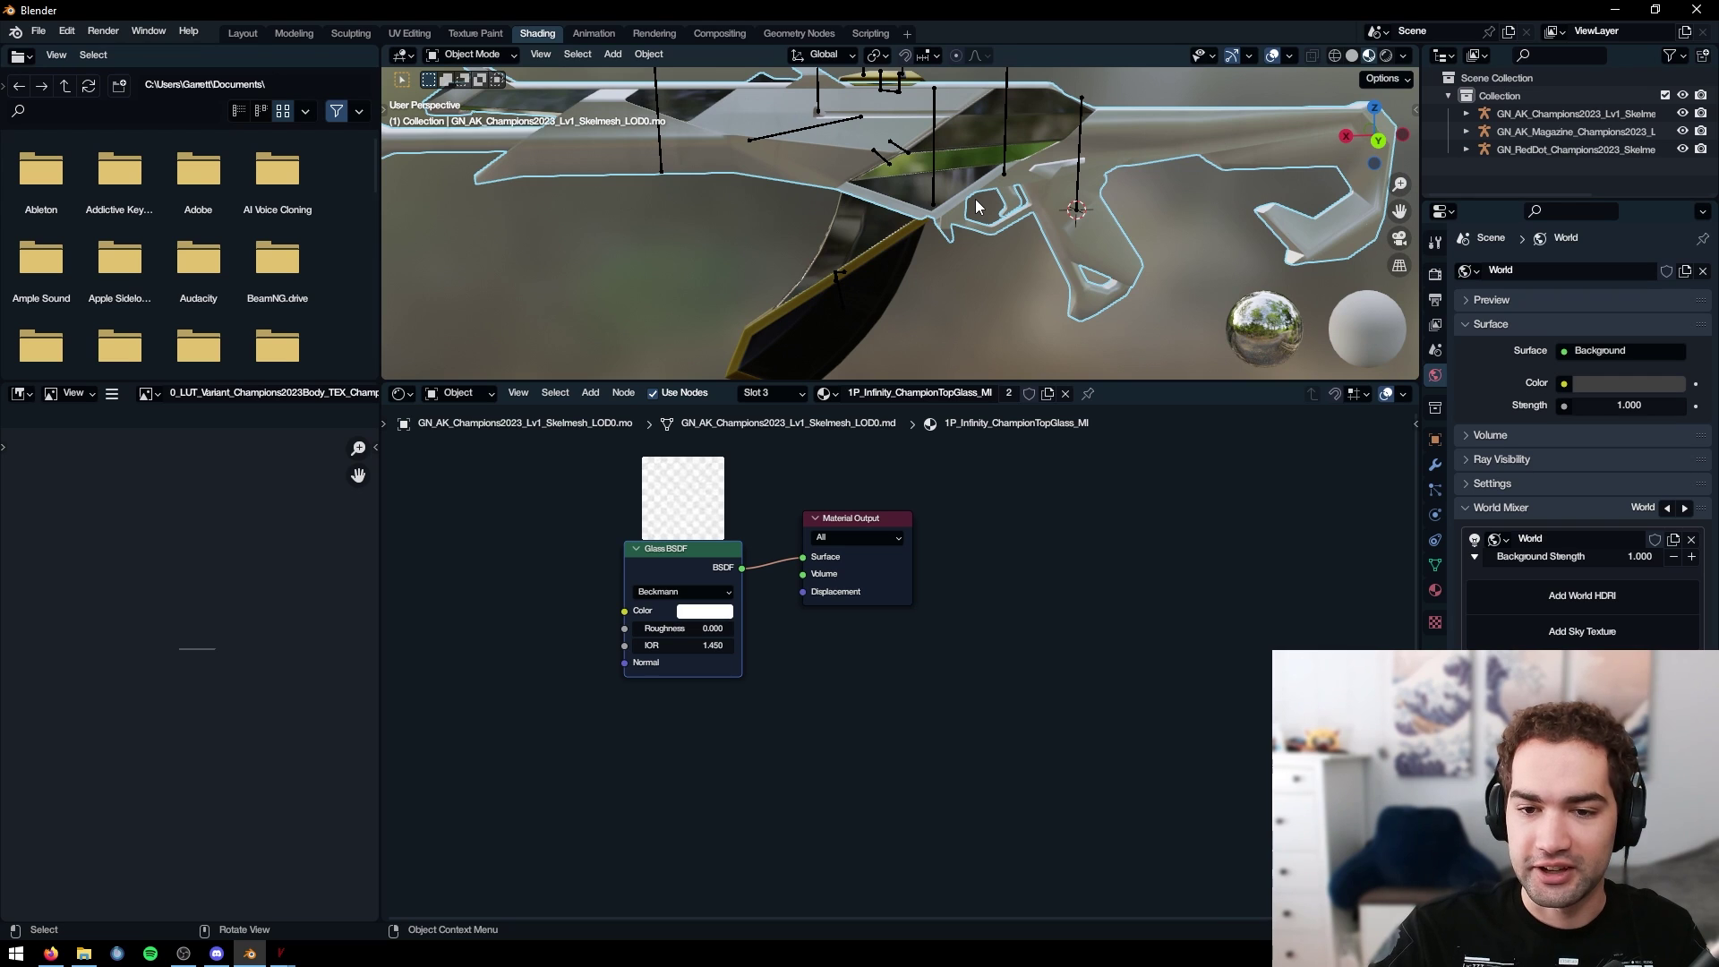
Step: Orbit the rifle in the Layout workspace to inspect its new glass from several angles
click(242, 34)
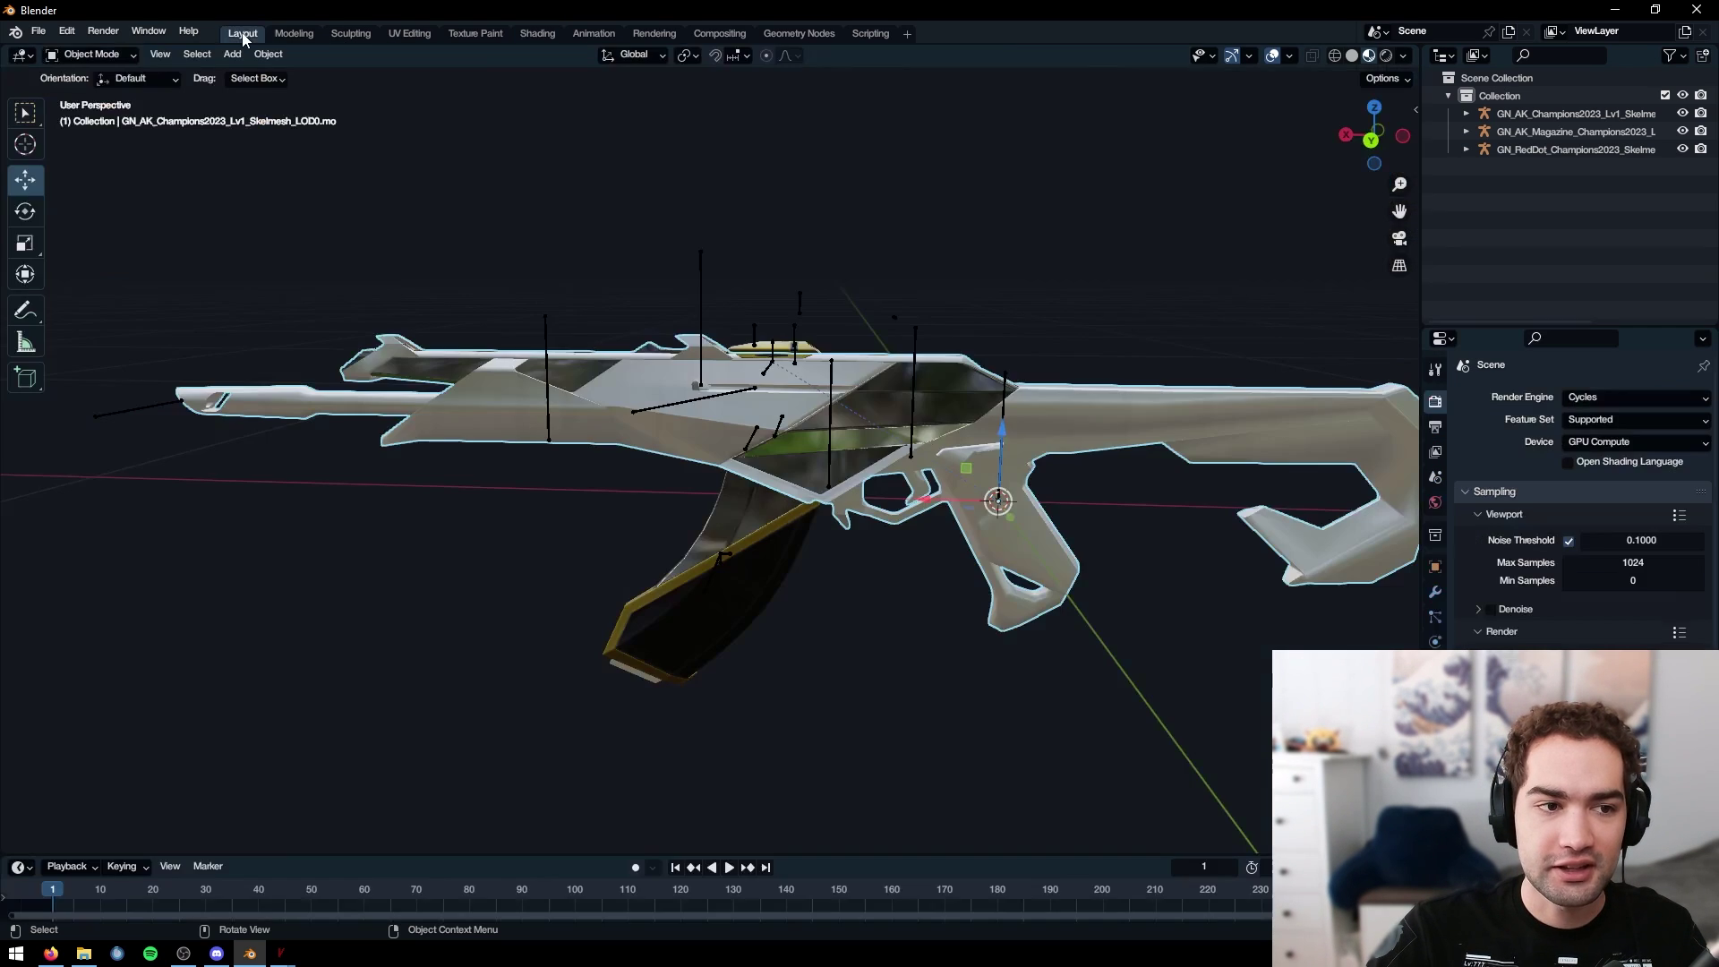
mouse_move(980, 411)
middle_down()
mouse_move(926, 421)
mouse_move(998, 433)
mouse_move(1015, 381)
mouse_move(1041, 421)
mouse_move(968, 390)
middle_up()
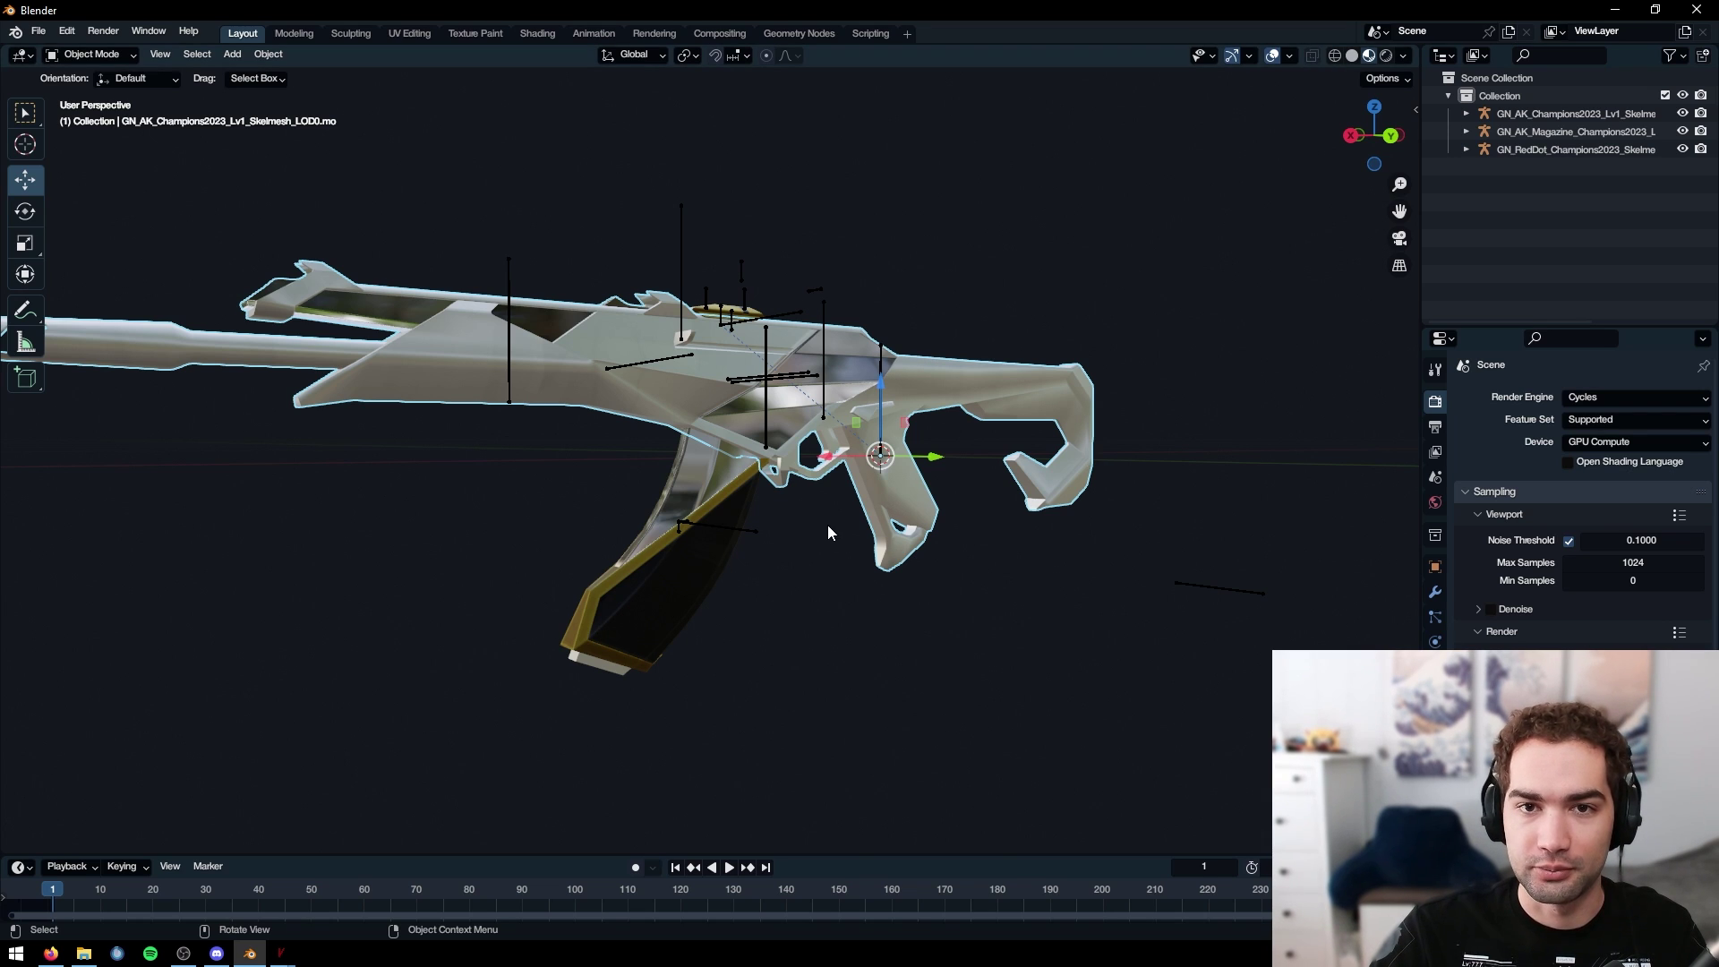
middle_drag(827, 525, 771, 528)
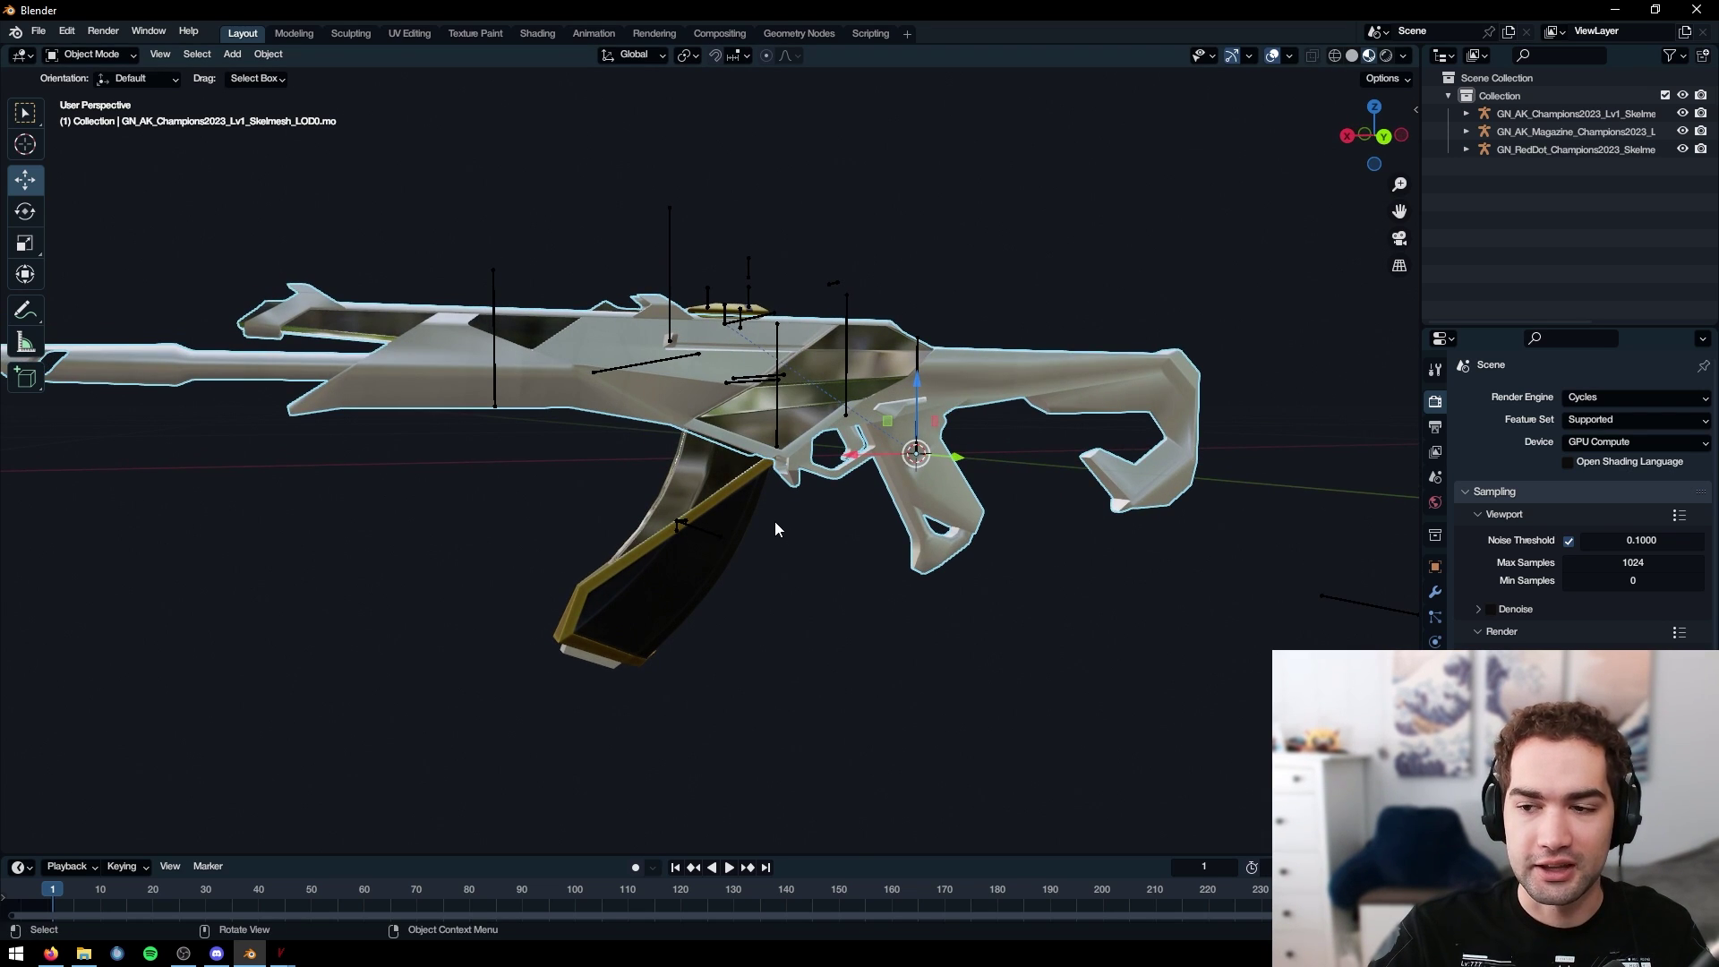
middle_drag(775, 528, 852, 517)
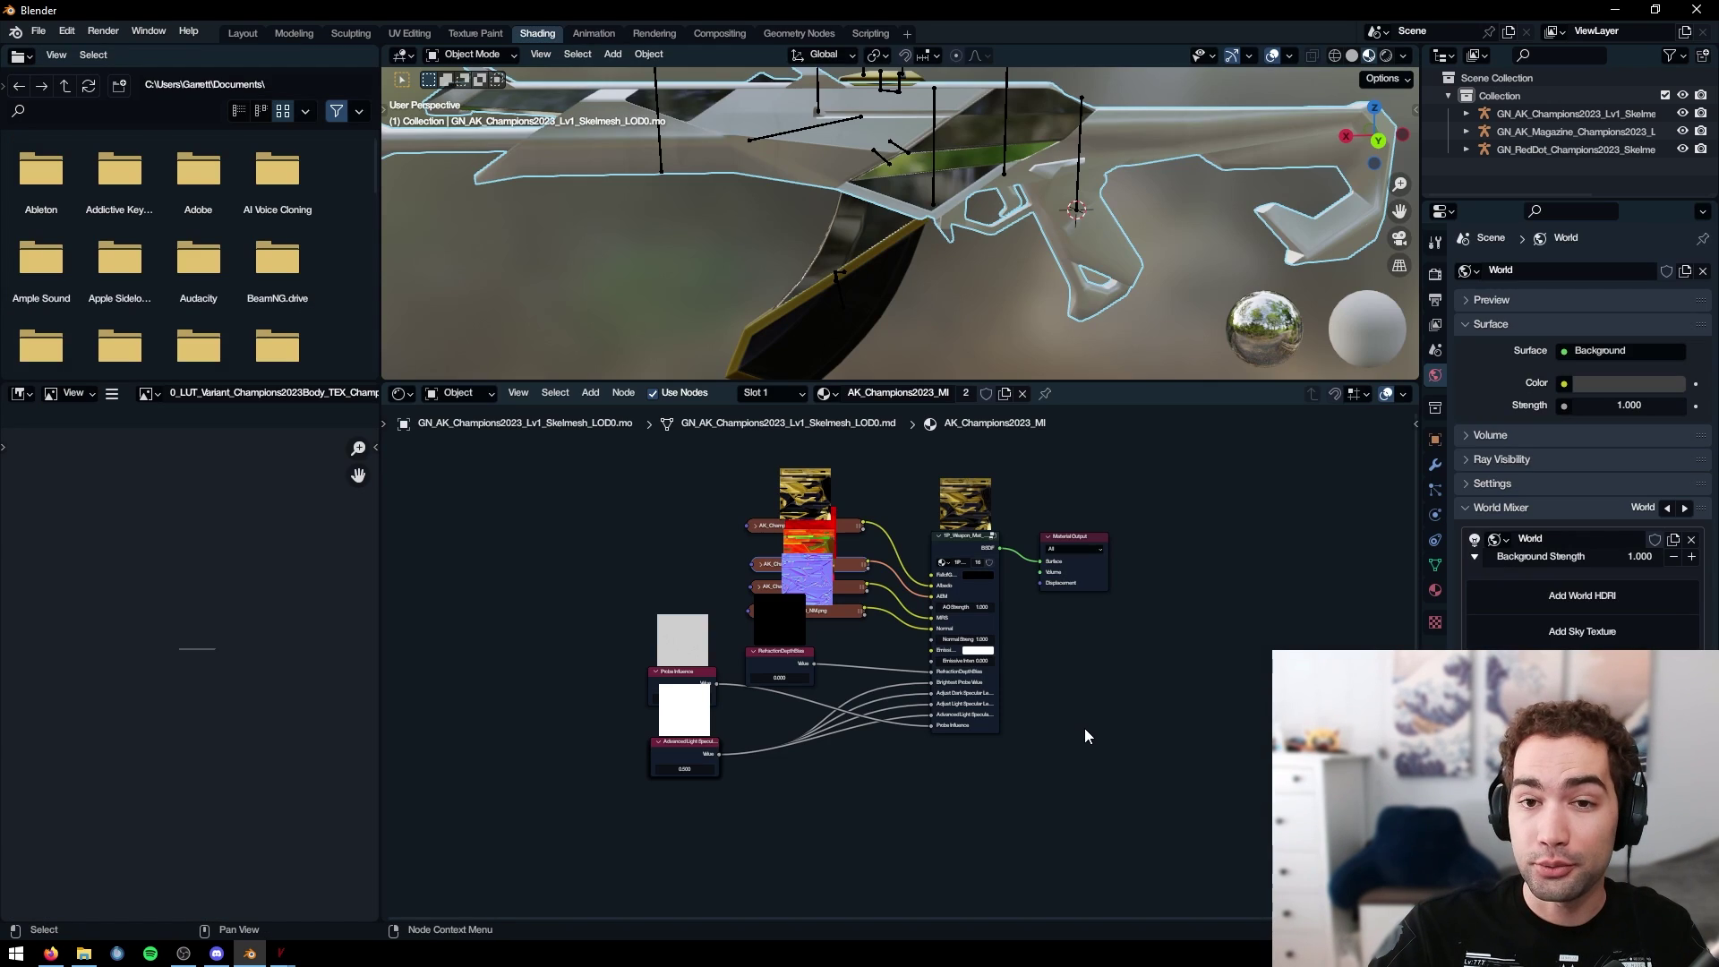
Step: Replace the Ray_Lv4 material's nodes with the copied AK_Champions2023_MI node setup
drag(1155, 805, 549, 442)
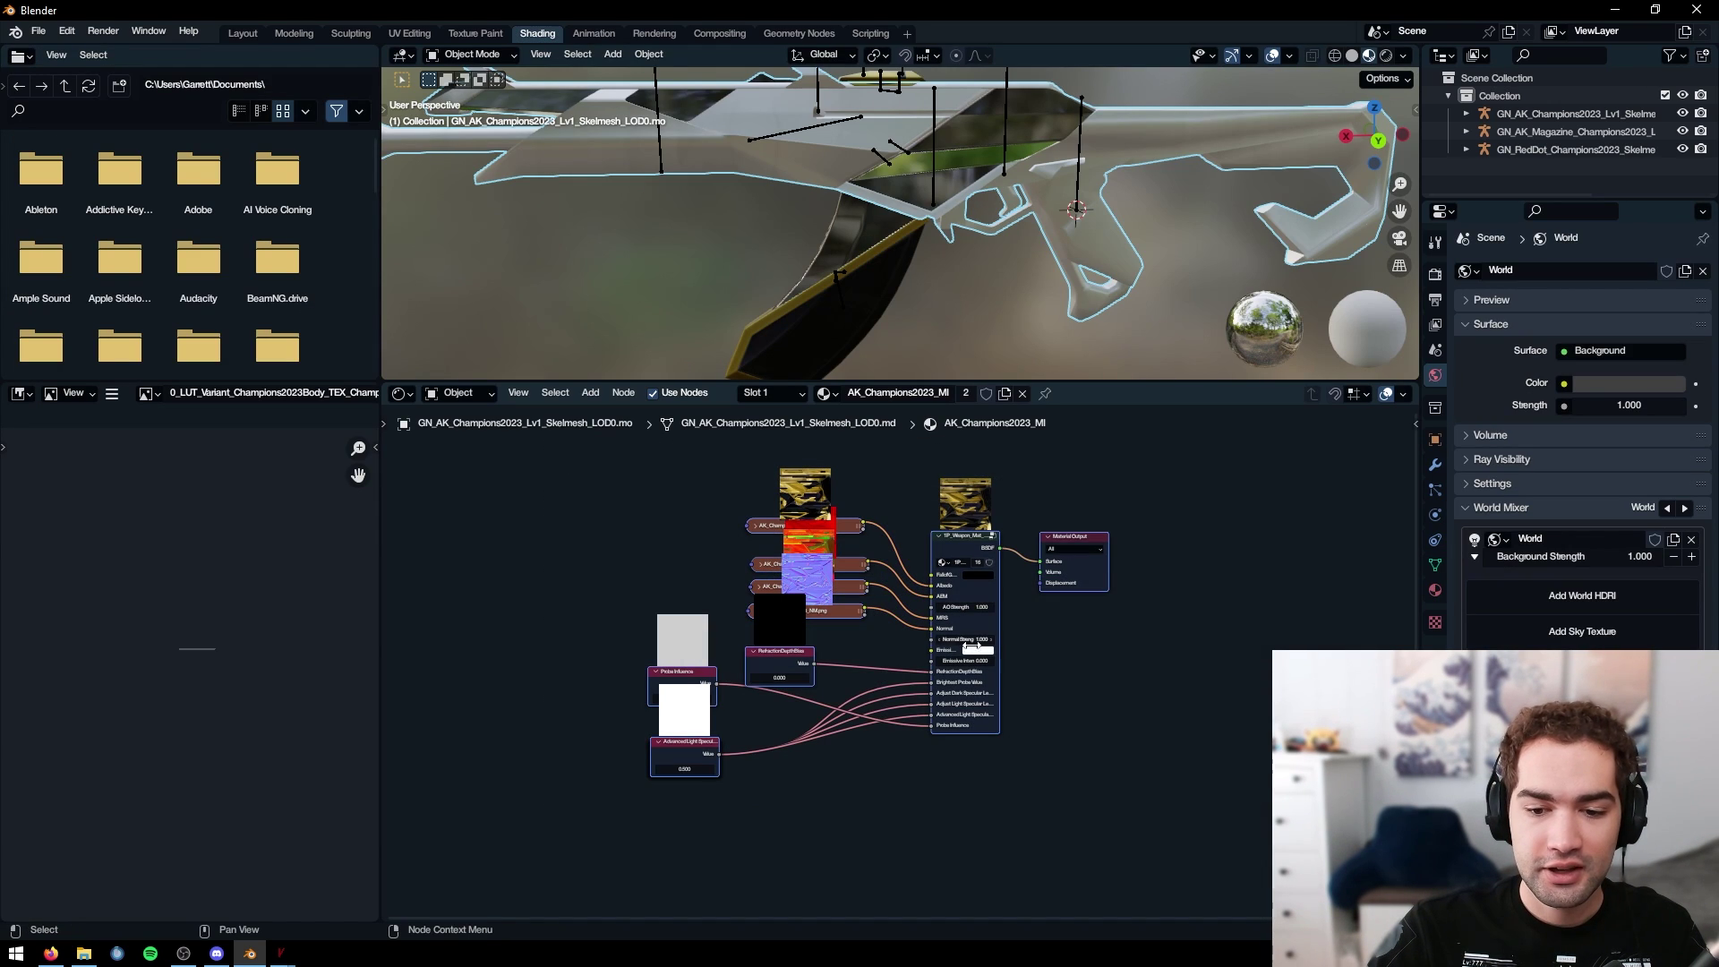
click(754, 394)
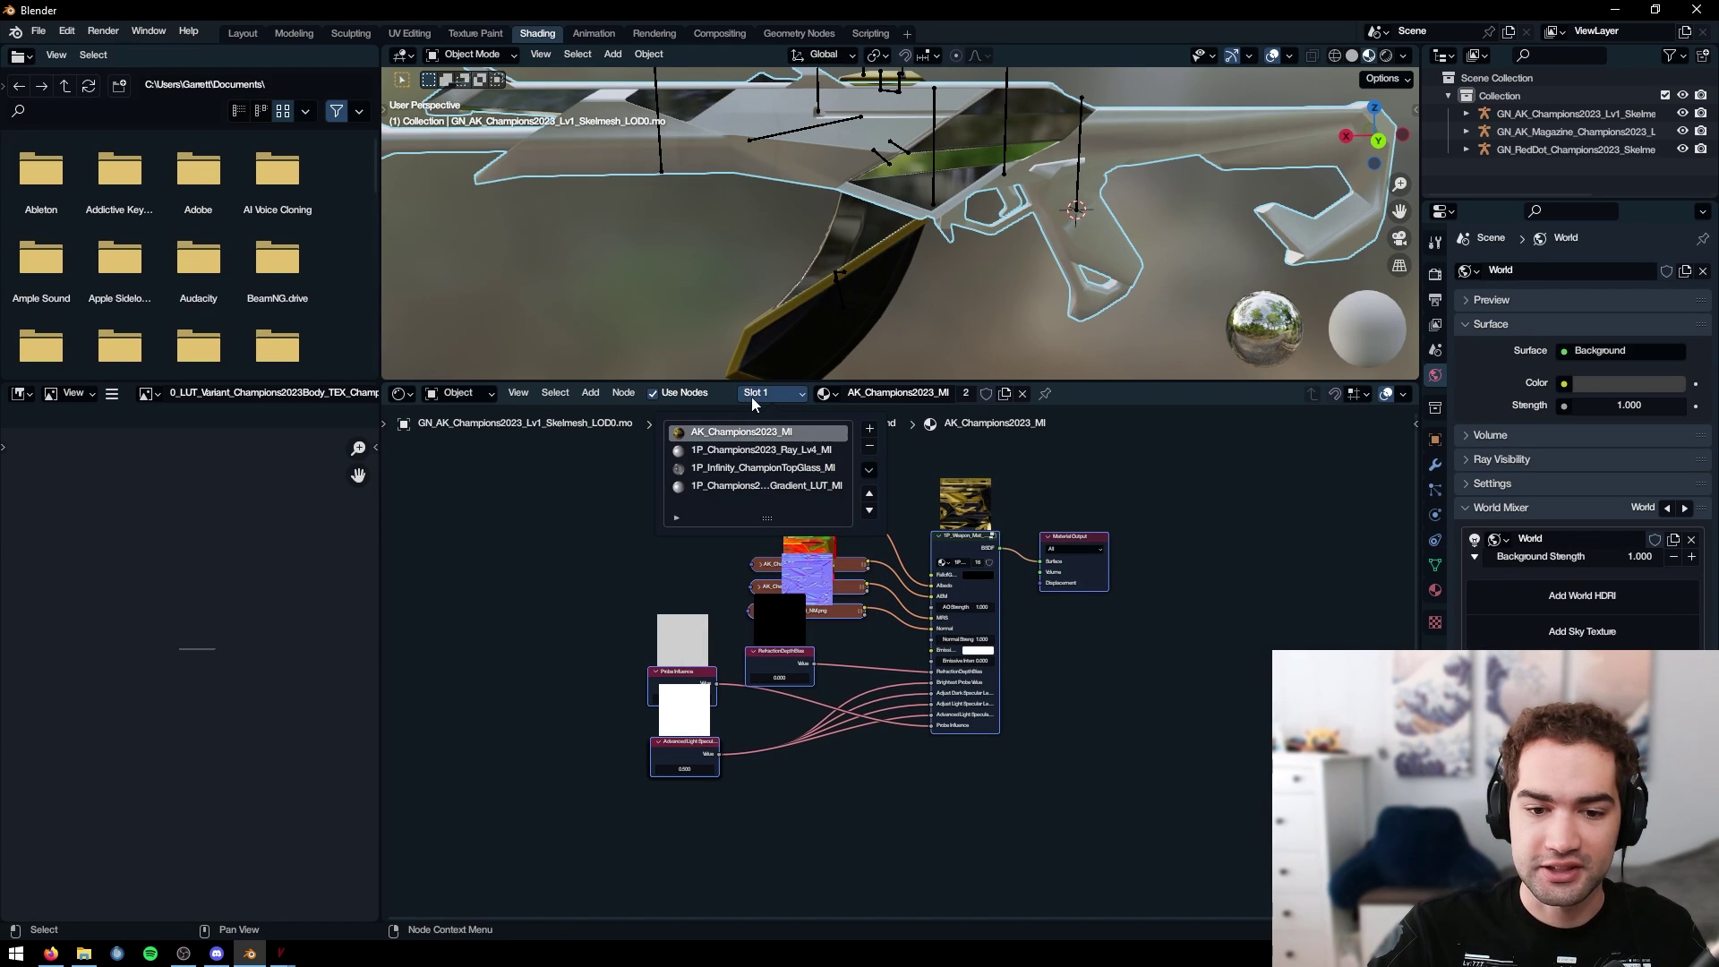
click(782, 451)
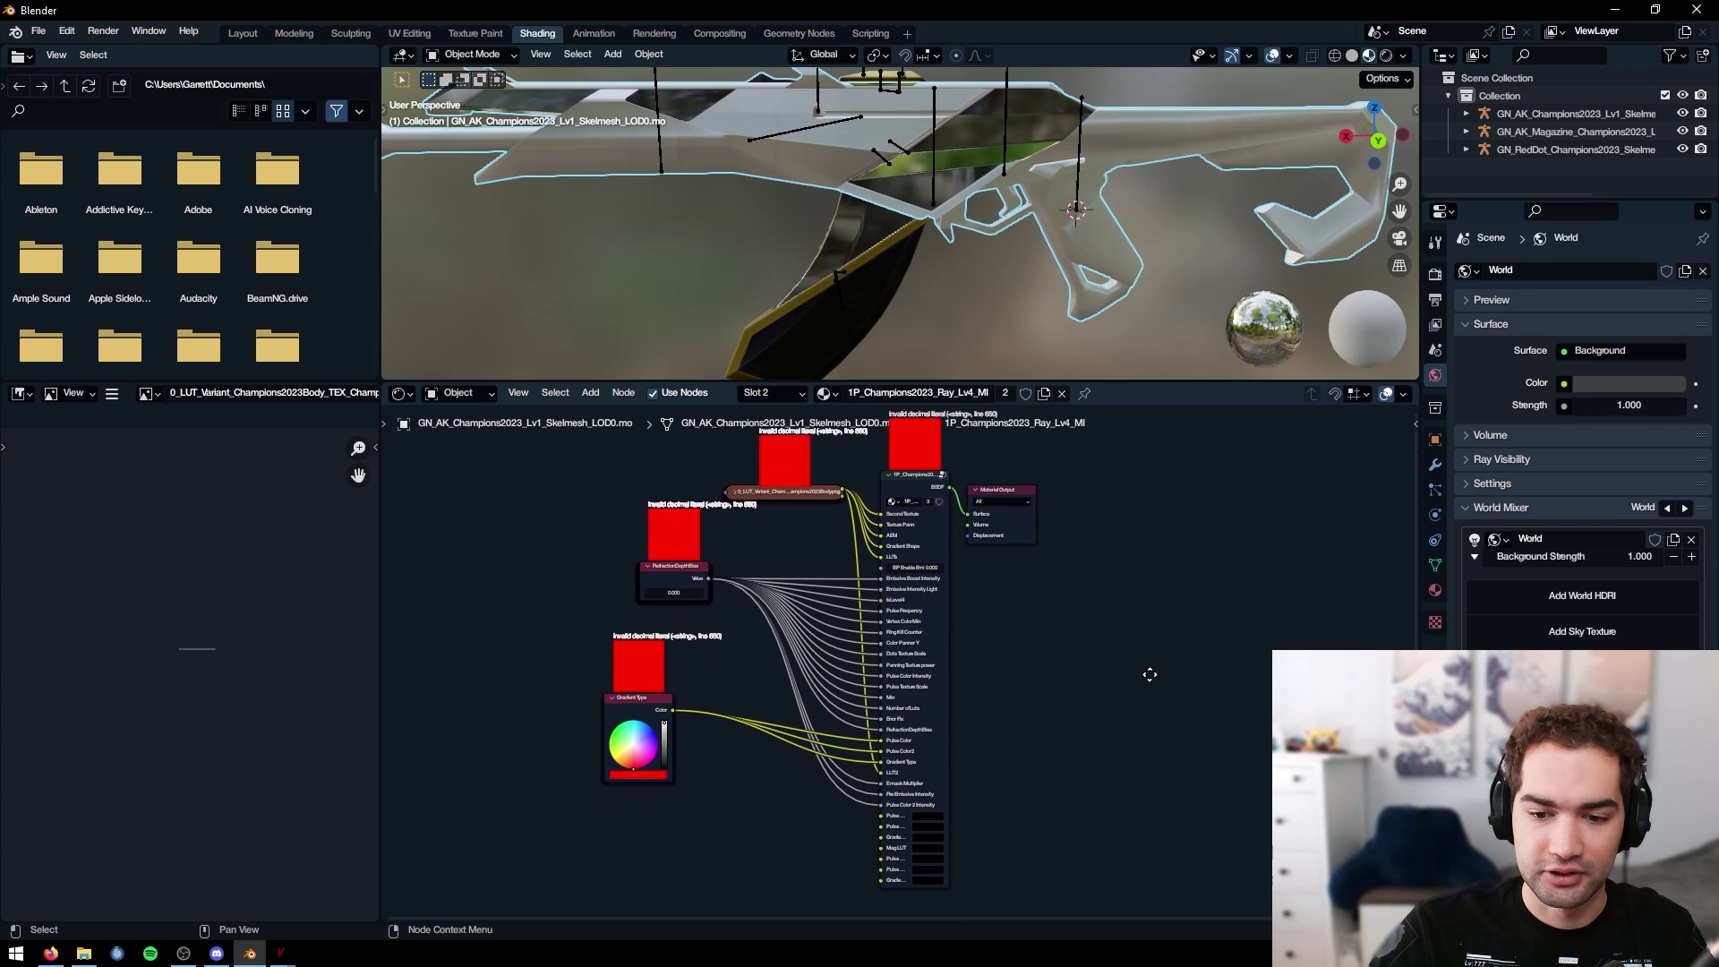
drag(1152, 904, 556, 410)
key(x)
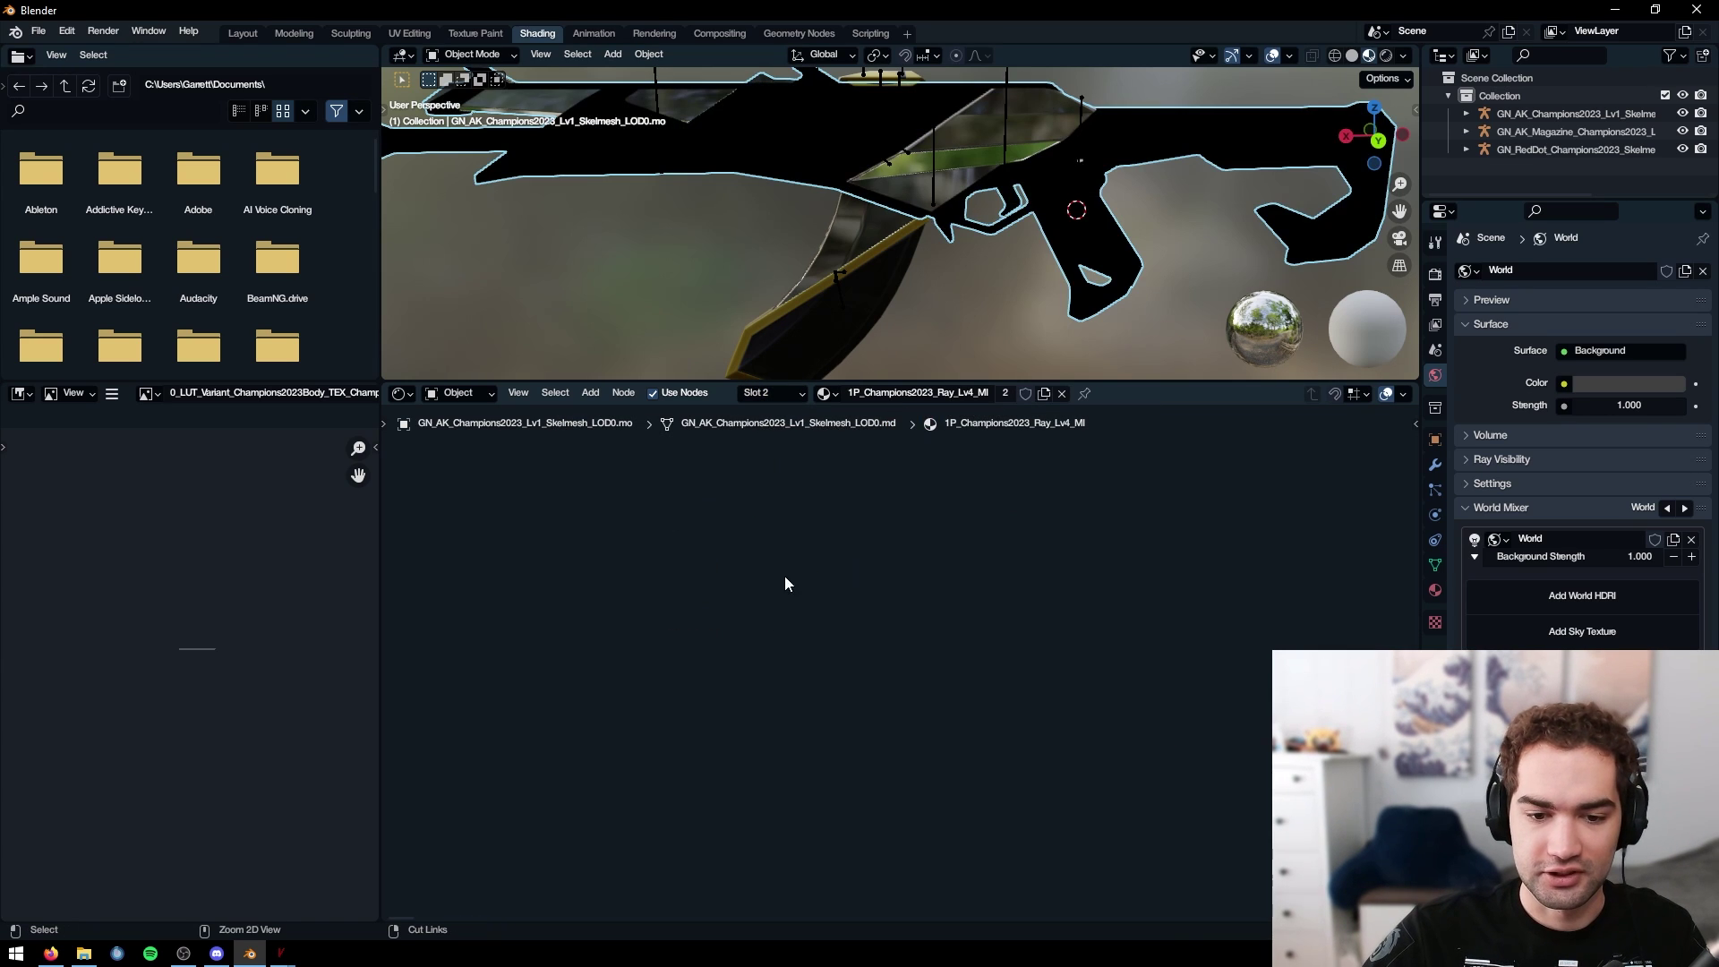
key(ctrl+v)
Step: Preview the rifle in Rendered viewport shading, orbiting and zooming to check the result
middle_drag(893, 234, 936, 233)
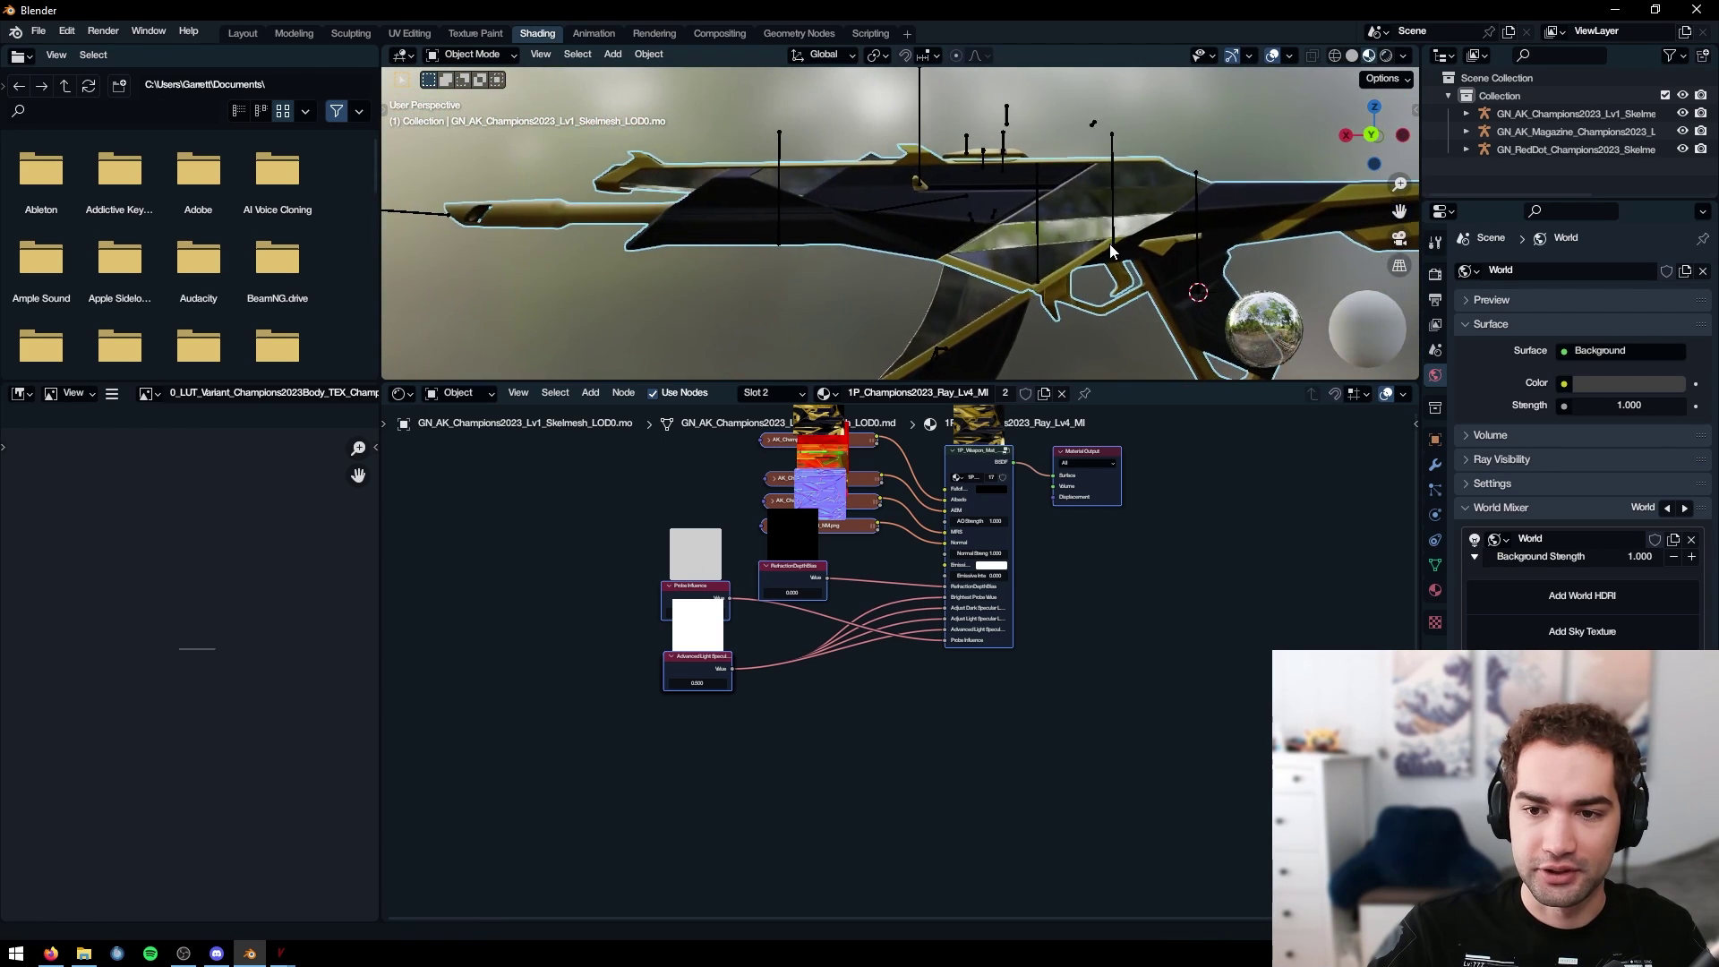
middle_drag(1110, 251, 1029, 246)
click(1386, 55)
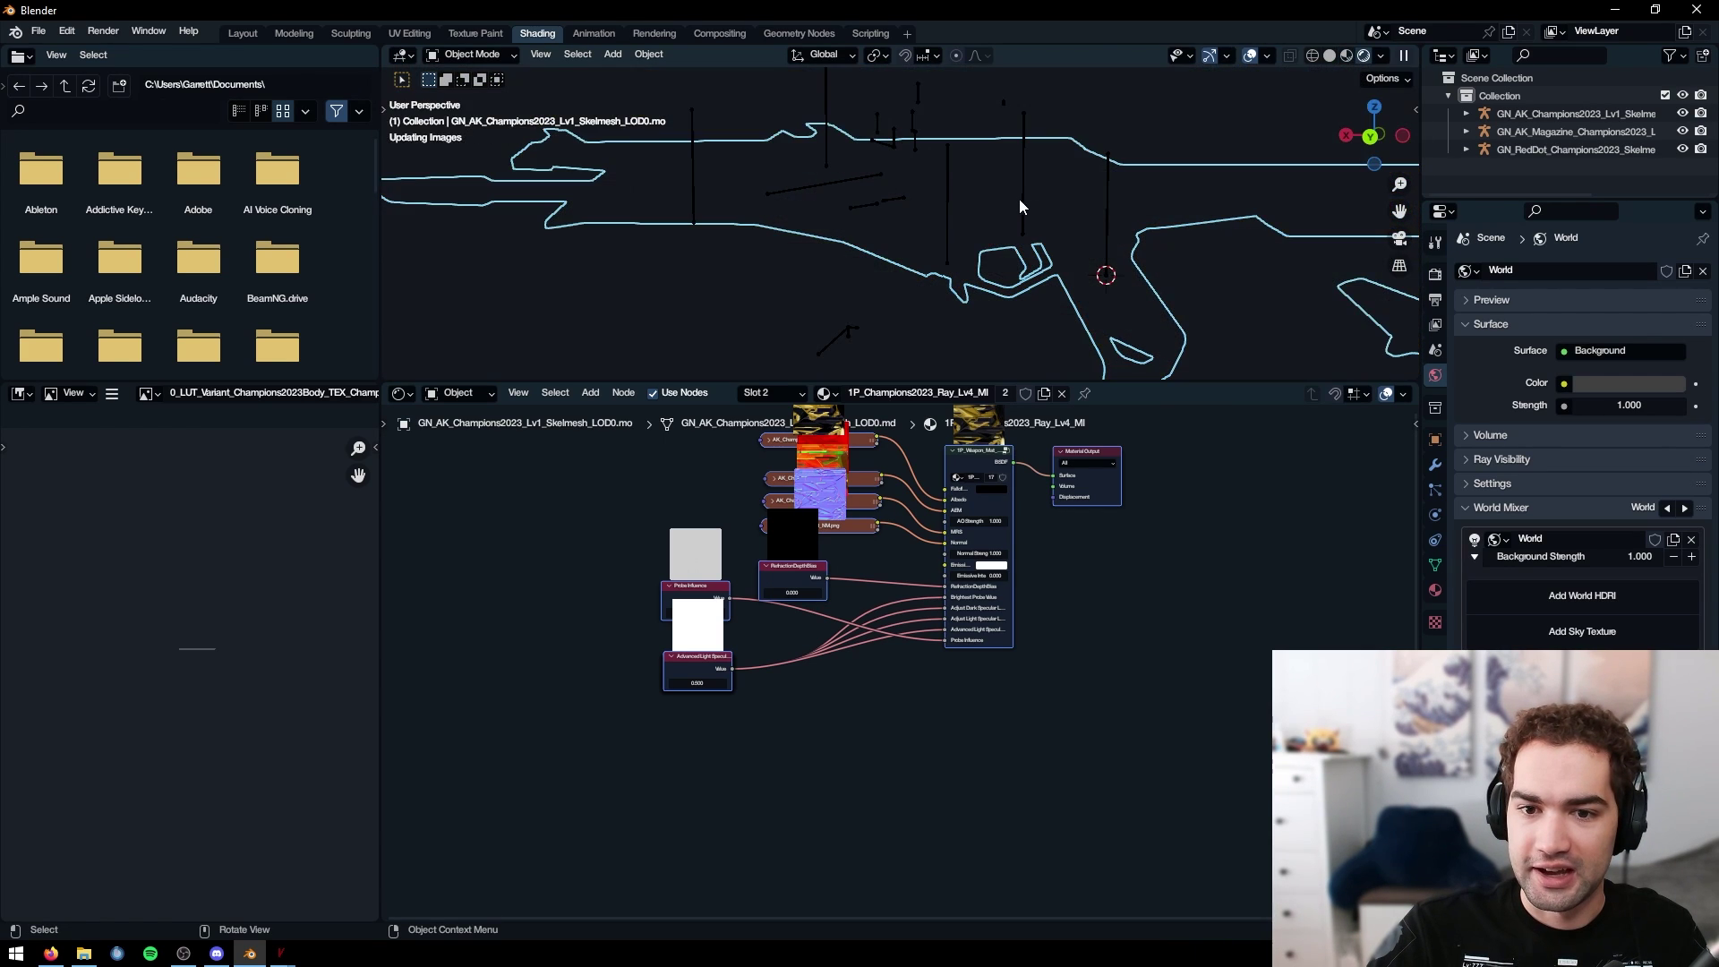
middle_drag(1013, 206, 1062, 212)
middle_drag(971, 287, 1065, 172)
scroll(911, 288, up, 3)
scroll(1045, 195, up, 5)
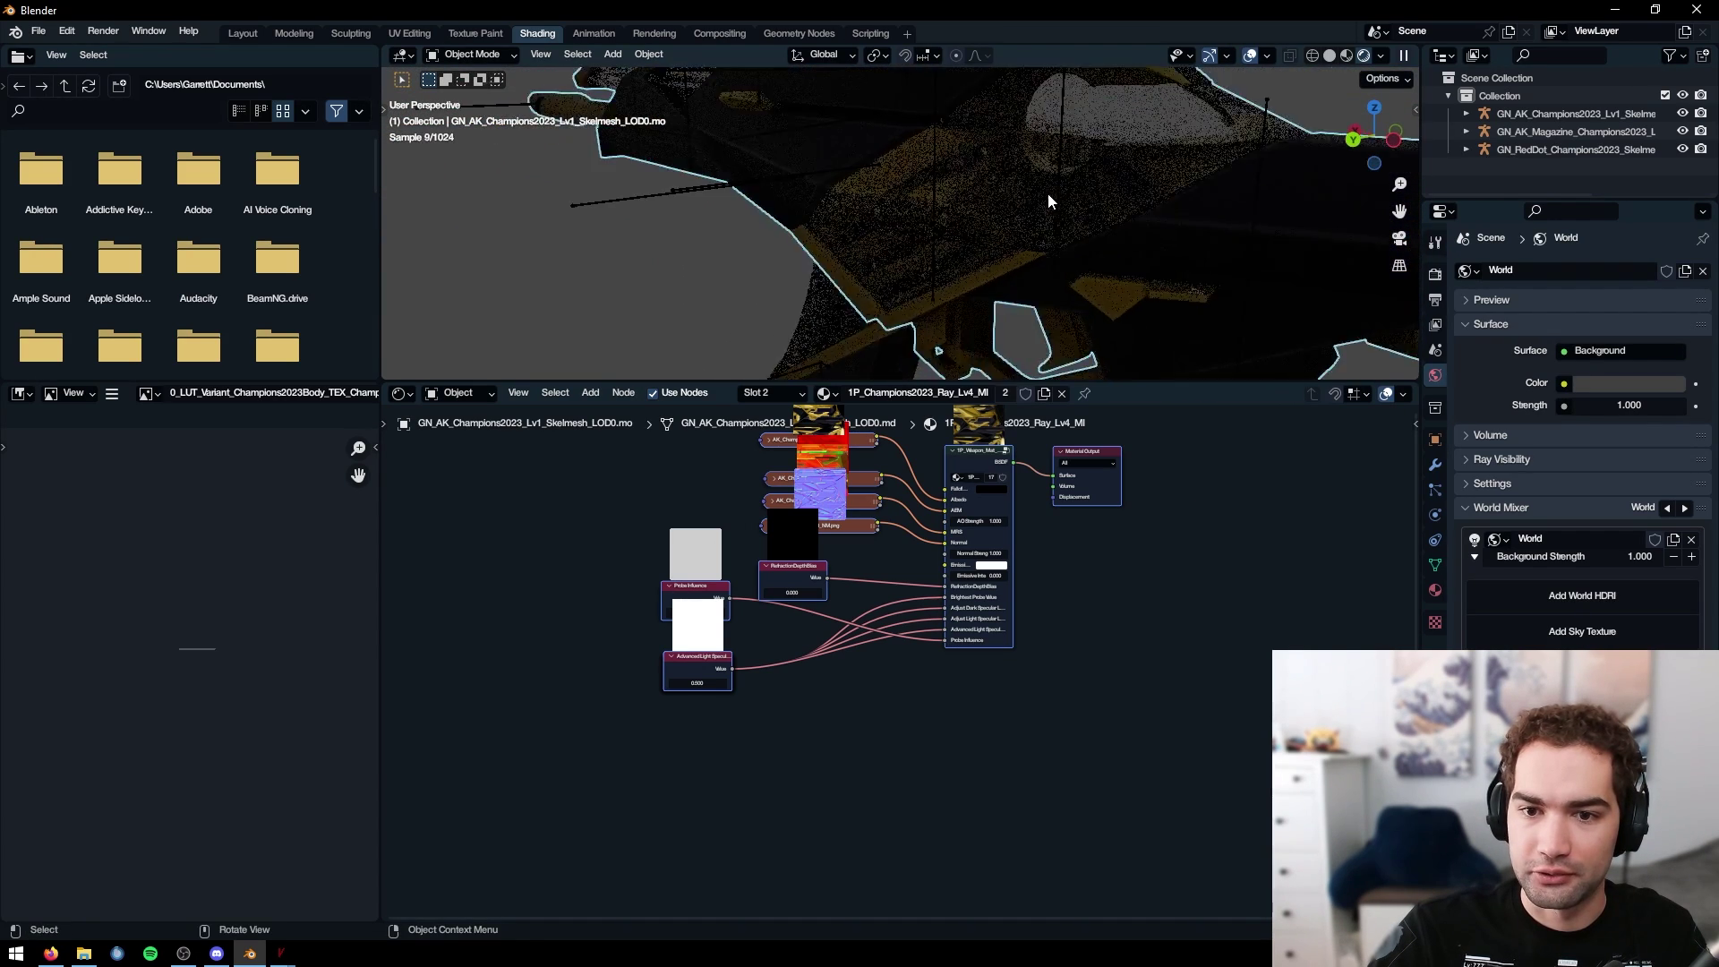
scroll(895, 241, down, 5)
middle_drag(894, 241, 1093, 206)
scroll(779, 199, down, 4)
scroll(1093, 206, up, 3)
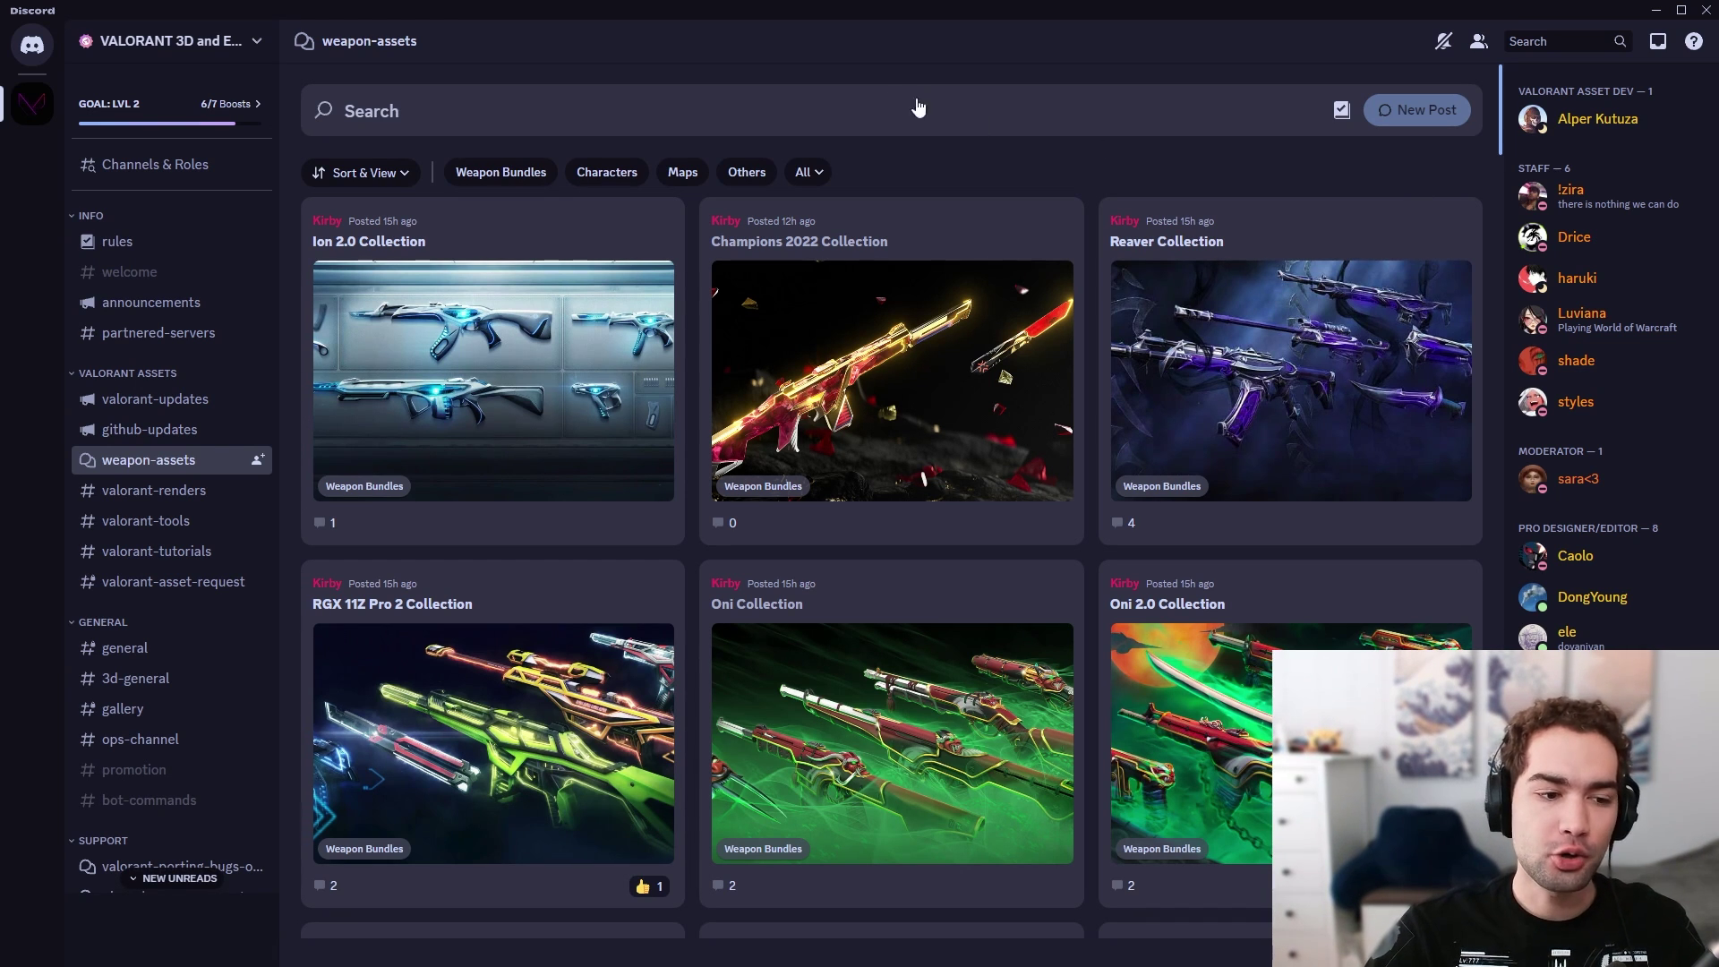
Step: Open the Champions 2022 Collection post, then the Ion 2.0 Collection post with its Vandal_ION .blend file
mouse_move(183, 465)
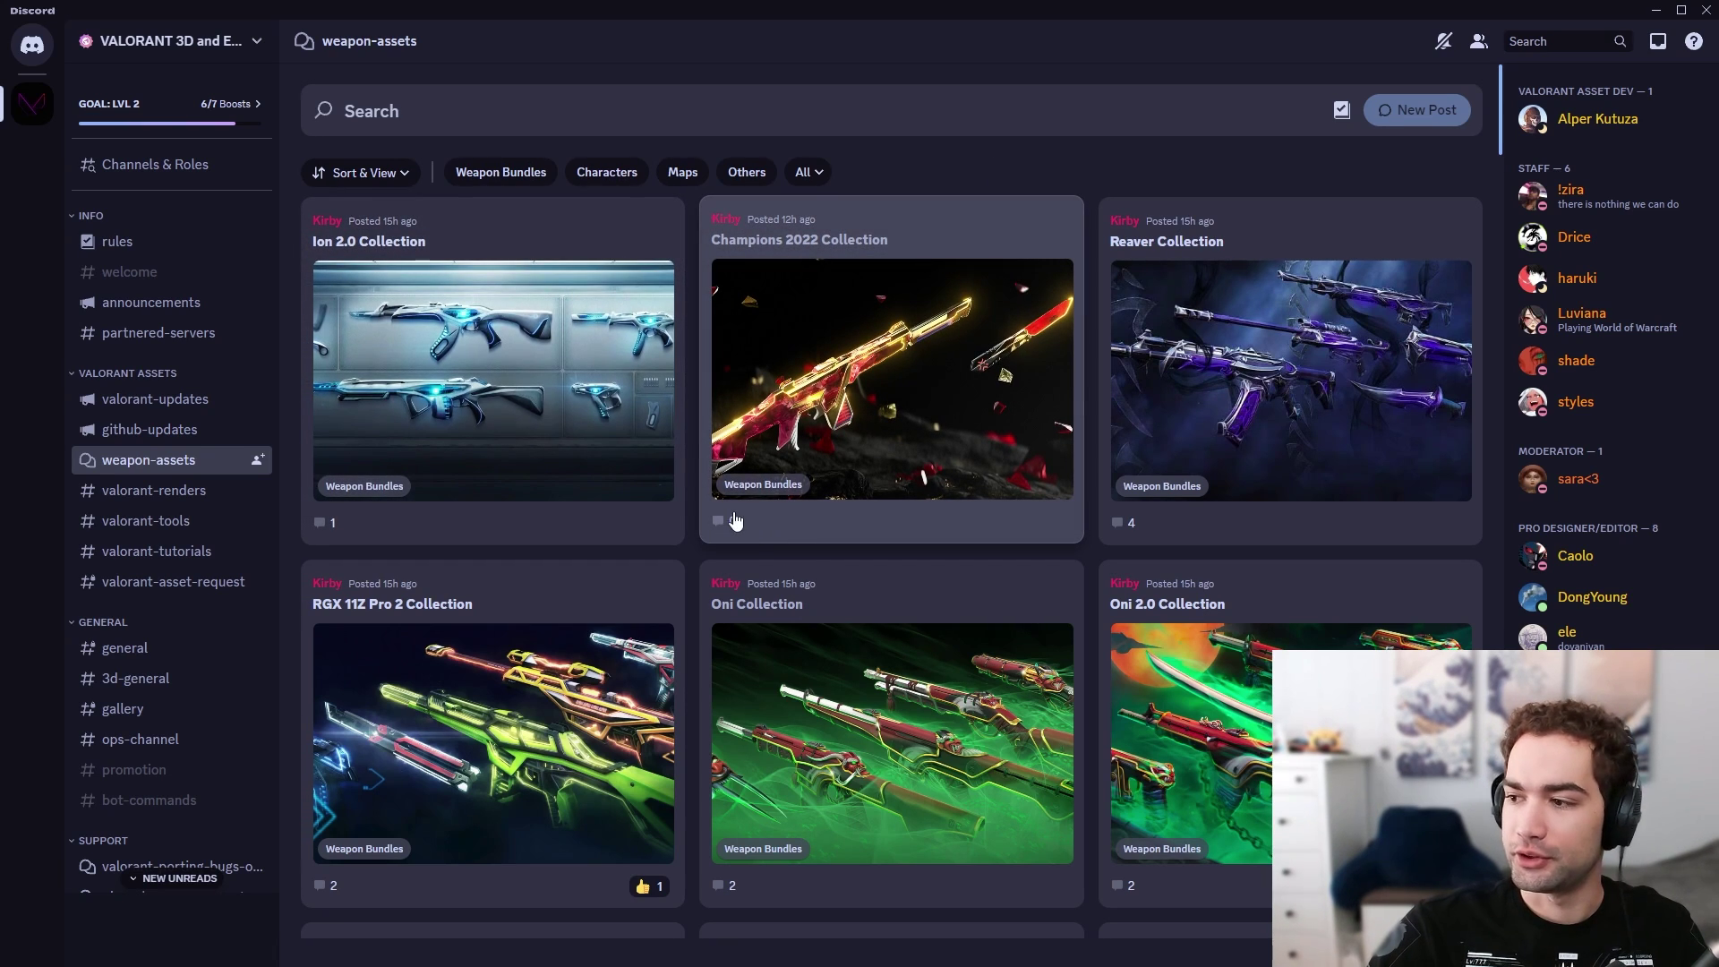
click(857, 394)
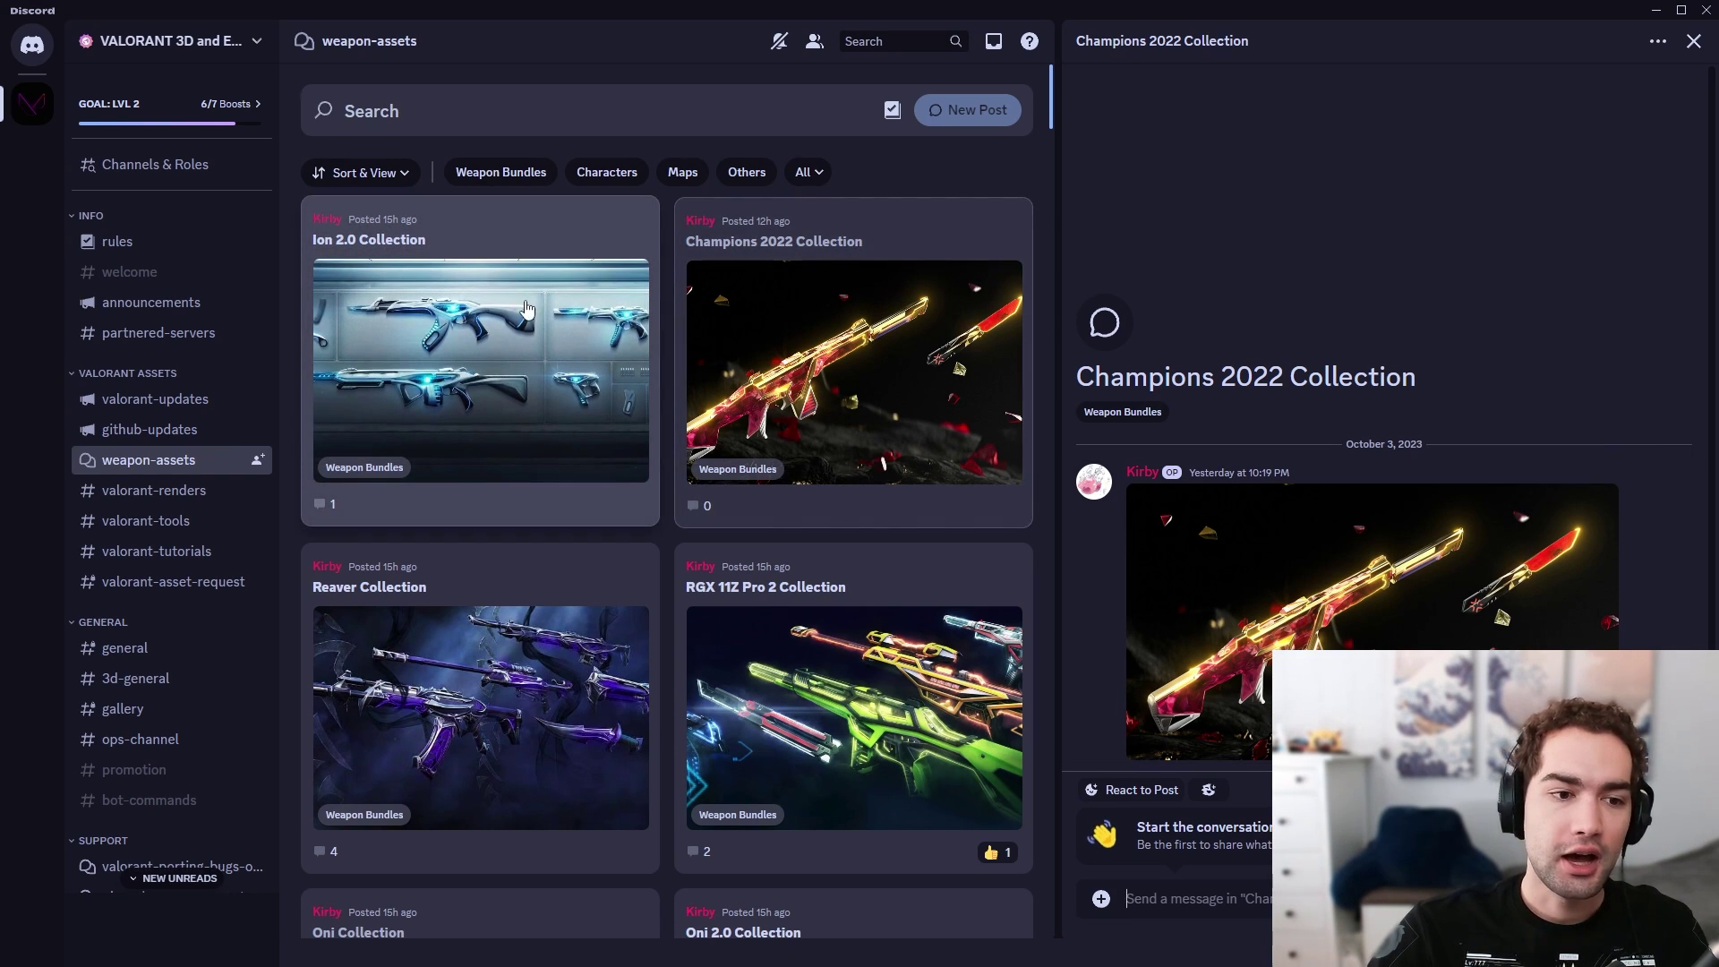
click(513, 356)
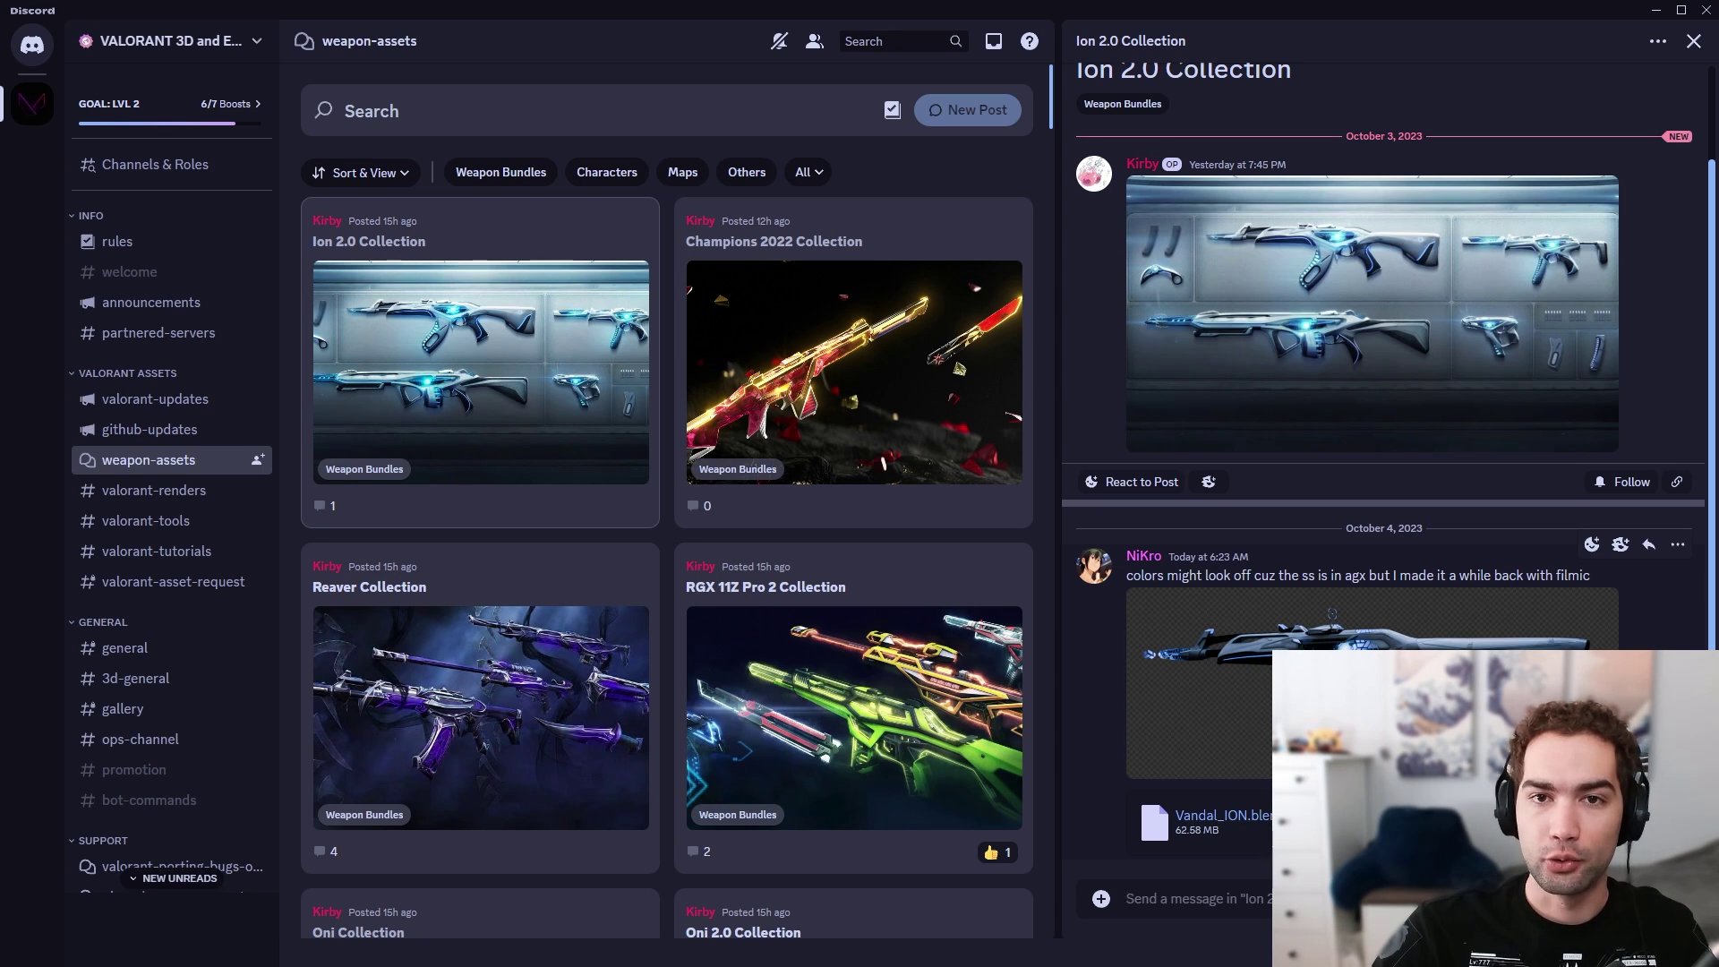
scroll(896, 696, down, 3)
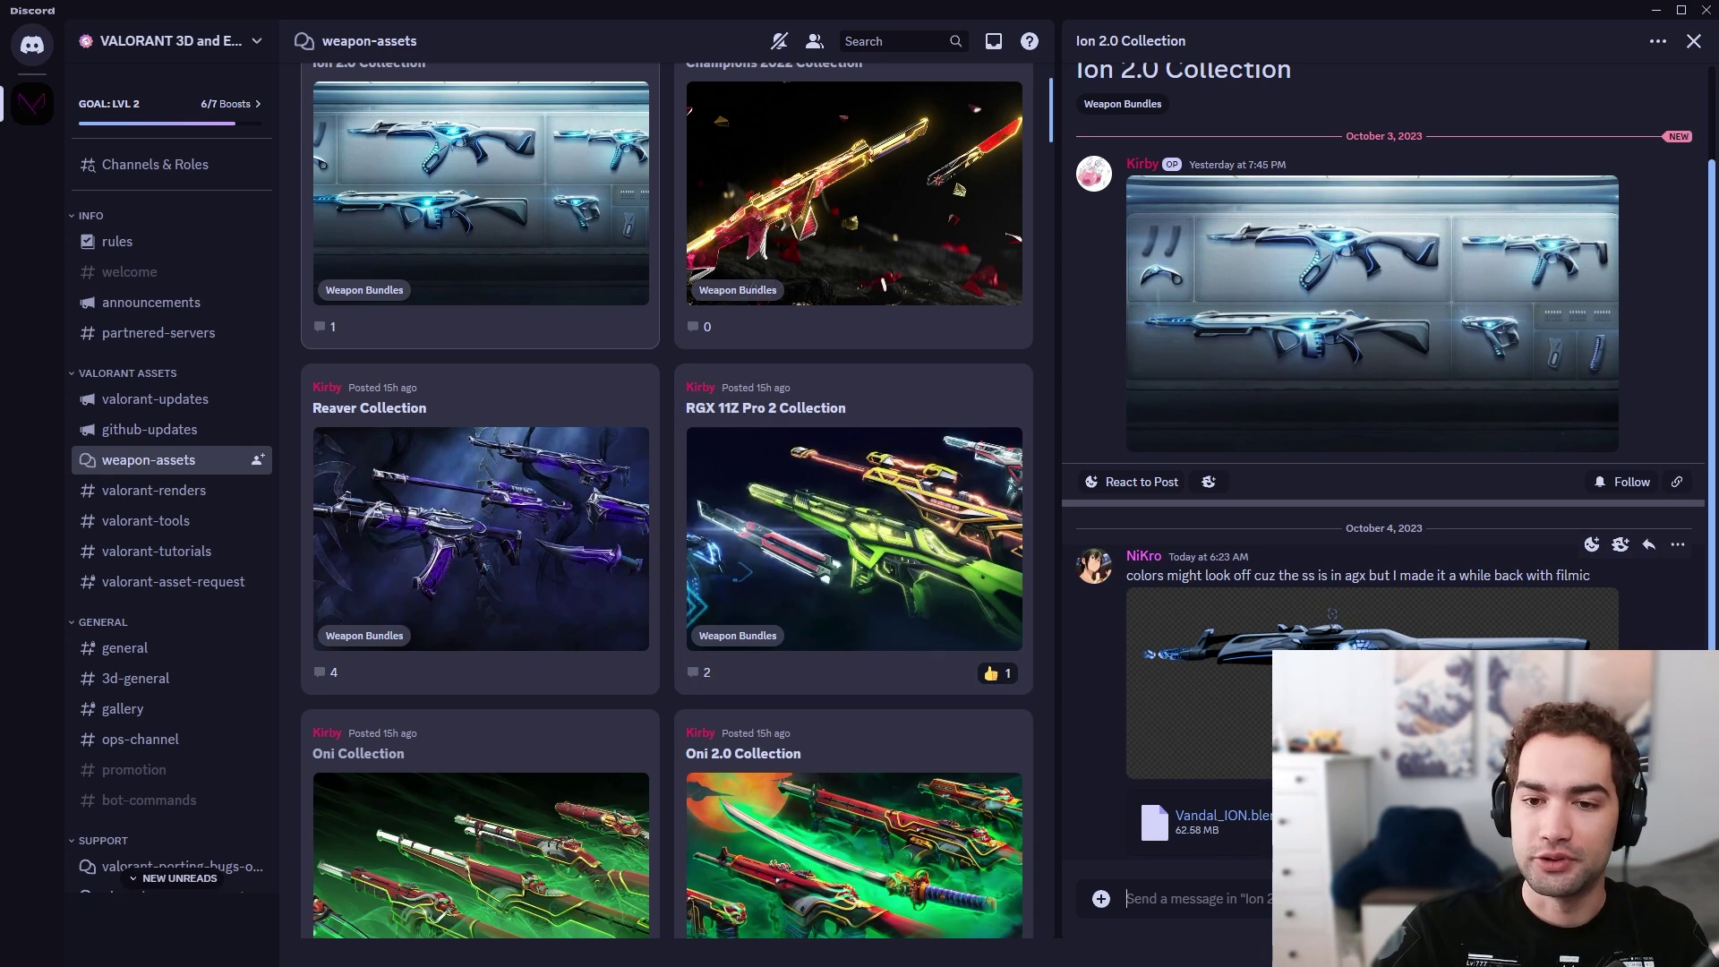
Step: Open the RGX 11Z Pro 2 Collection post and scroll to its MEGA file links
click(895, 487)
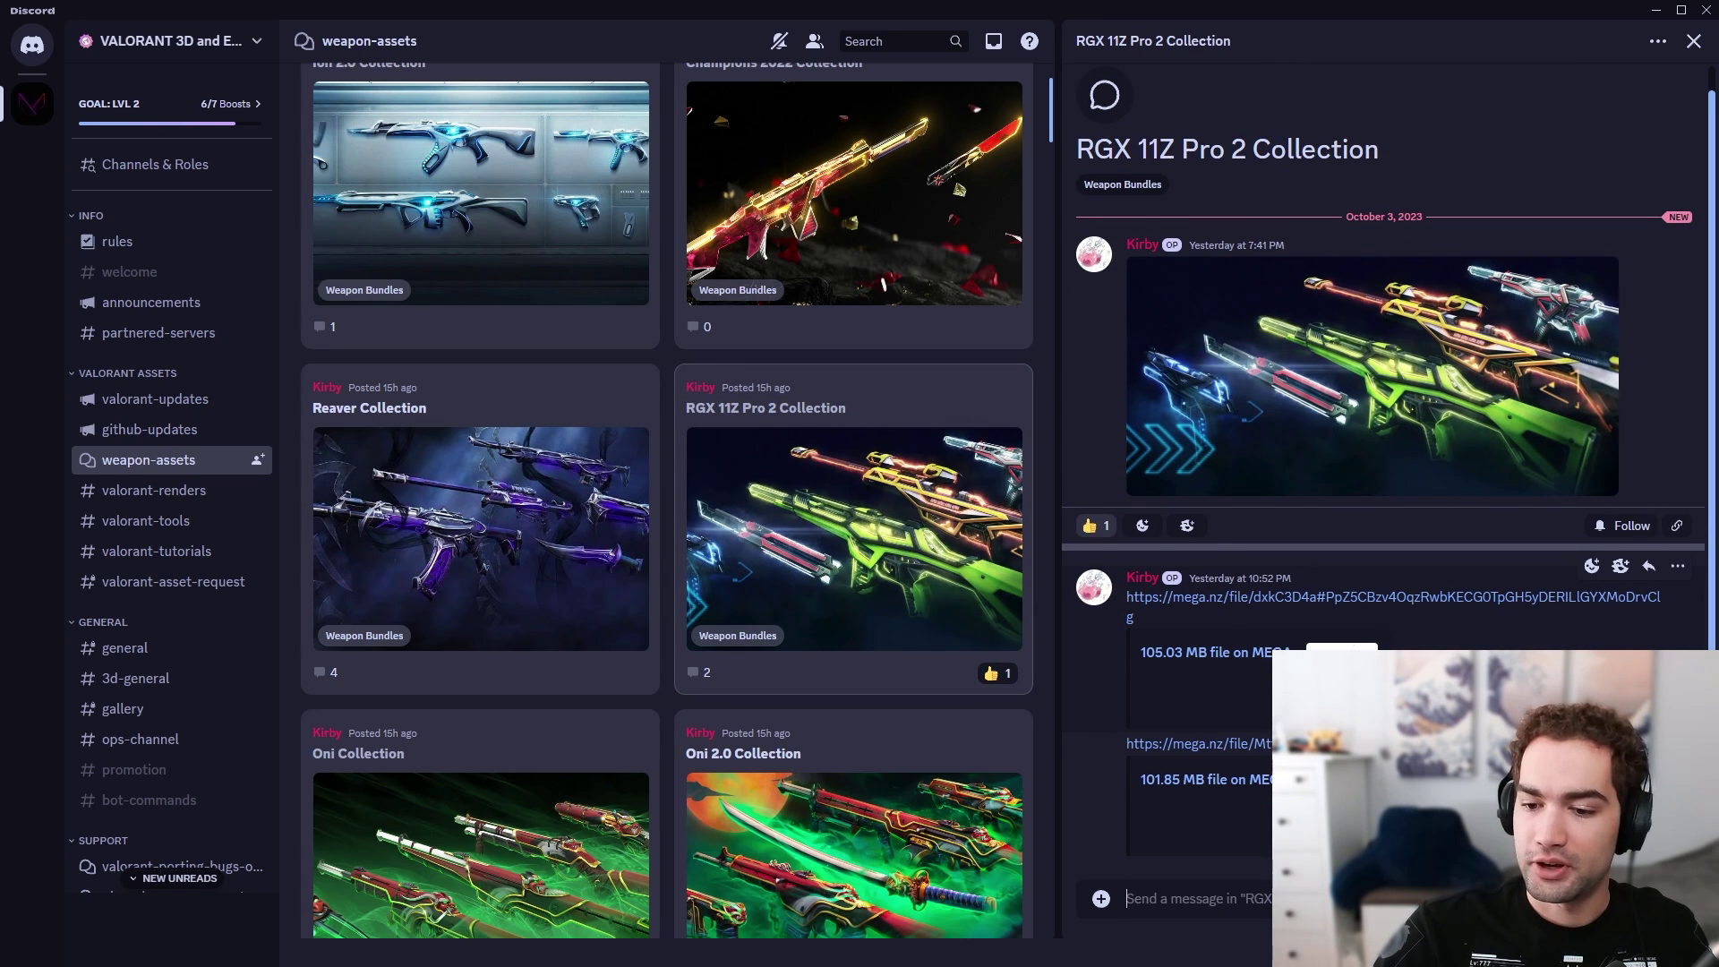
scroll(965, 692, down, 3)
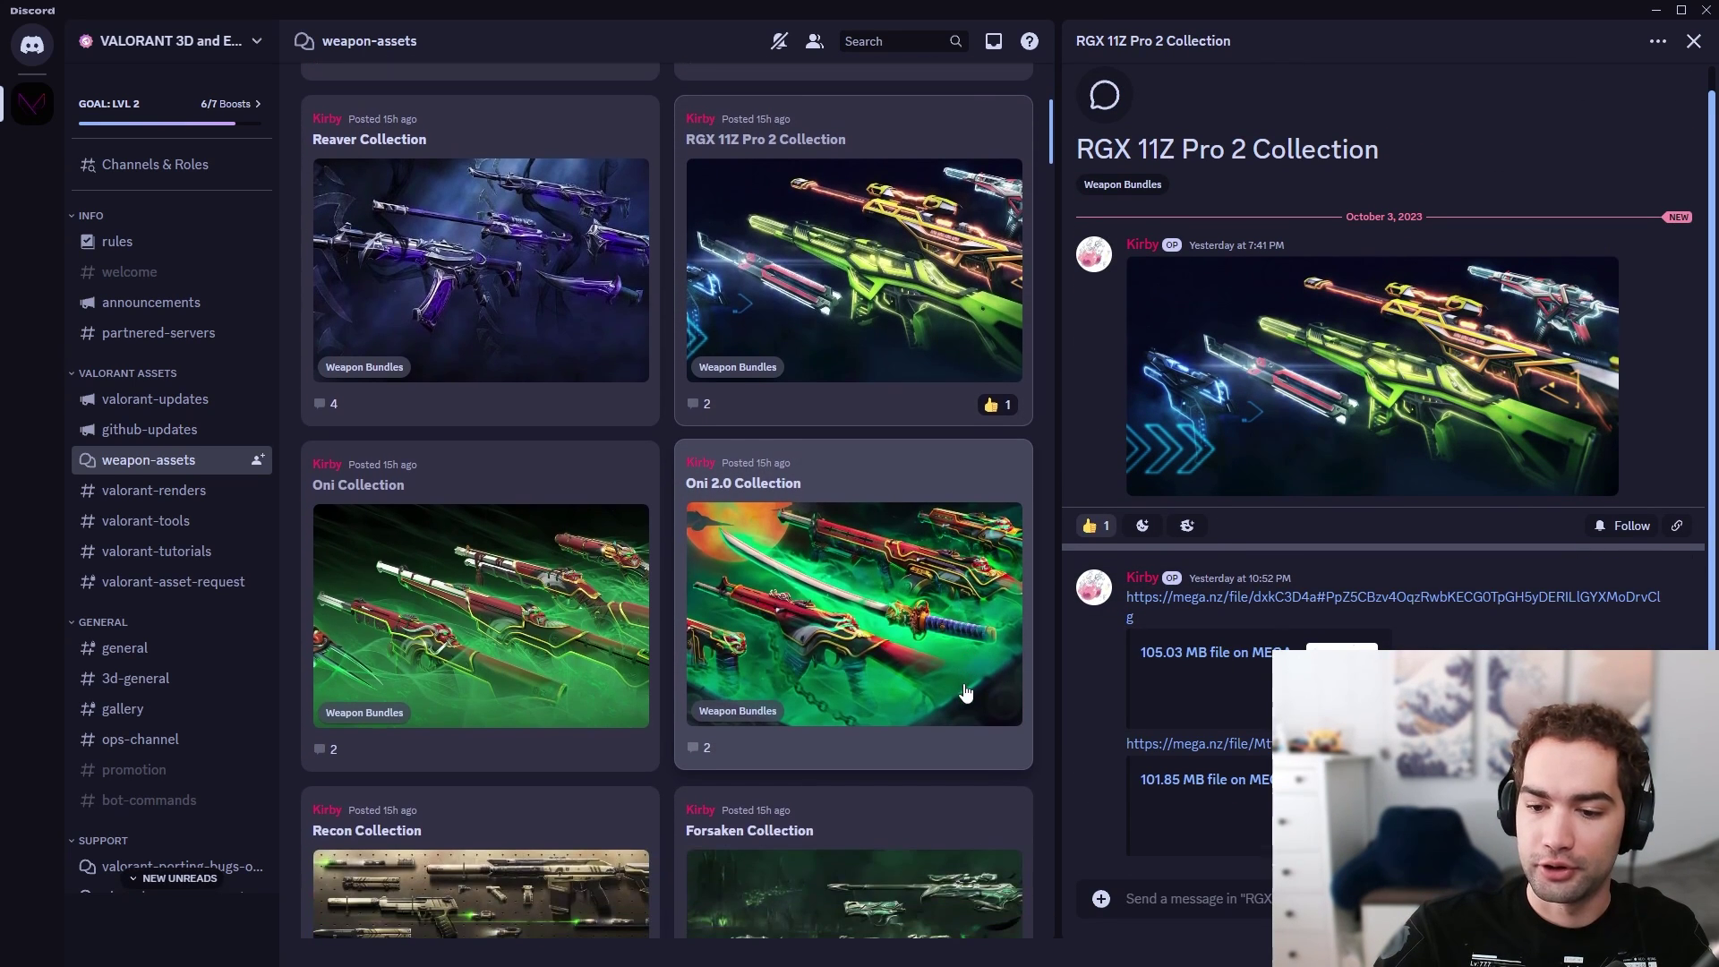